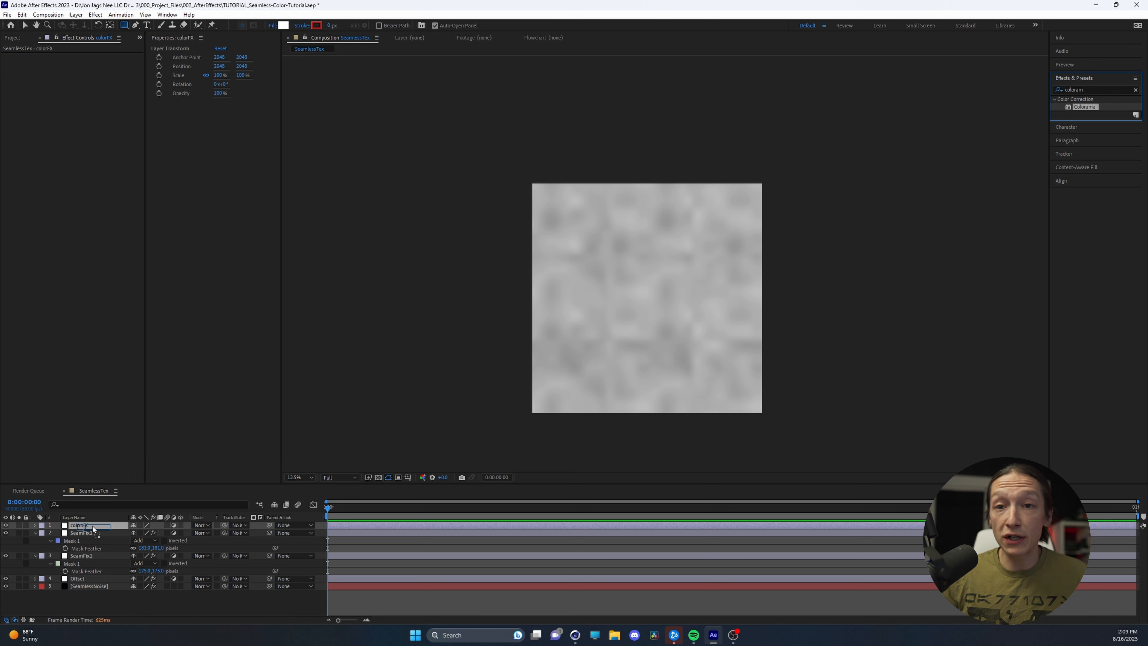
# Apply the Colorama effect to the colorFX layer, trying the Copper palette before settling on the Rusty preset palette
pyautogui.moveTo(92, 529); pyautogui.dragTo(93, 529)
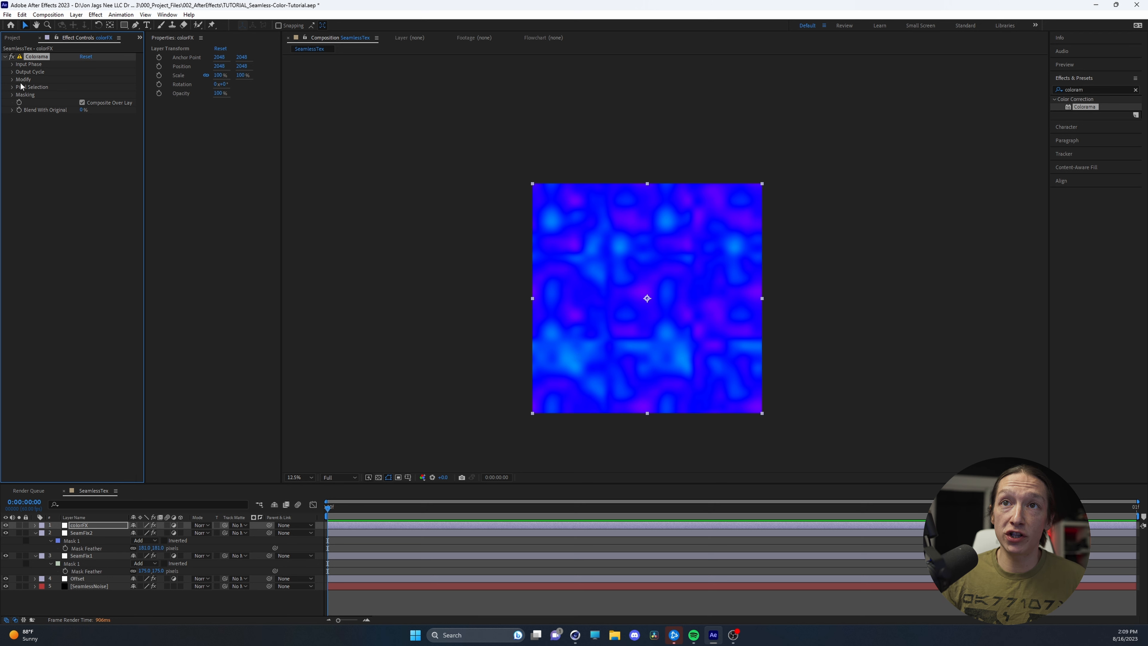
pyautogui.click(12, 72)
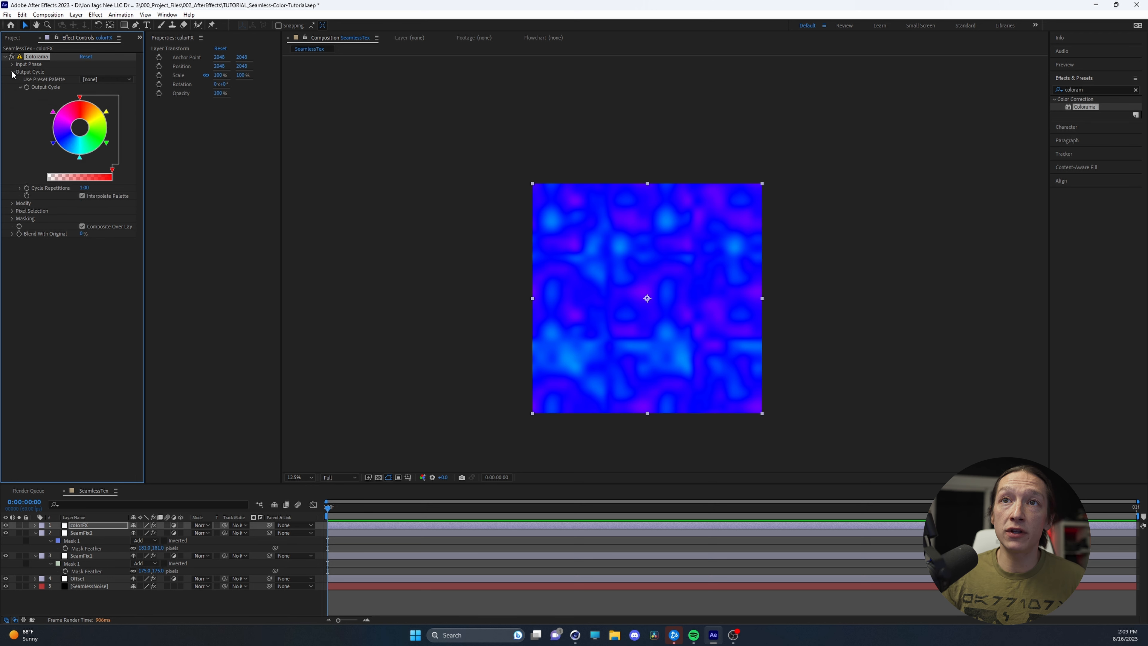
pyautogui.click(111, 79)
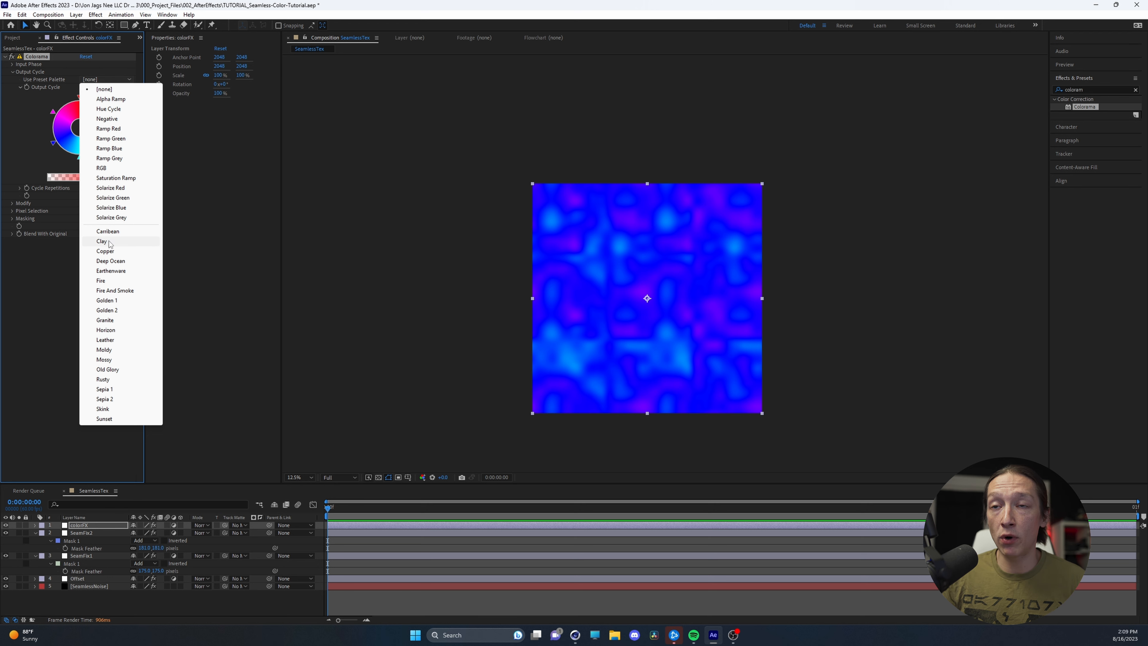
pyautogui.click(108, 251)
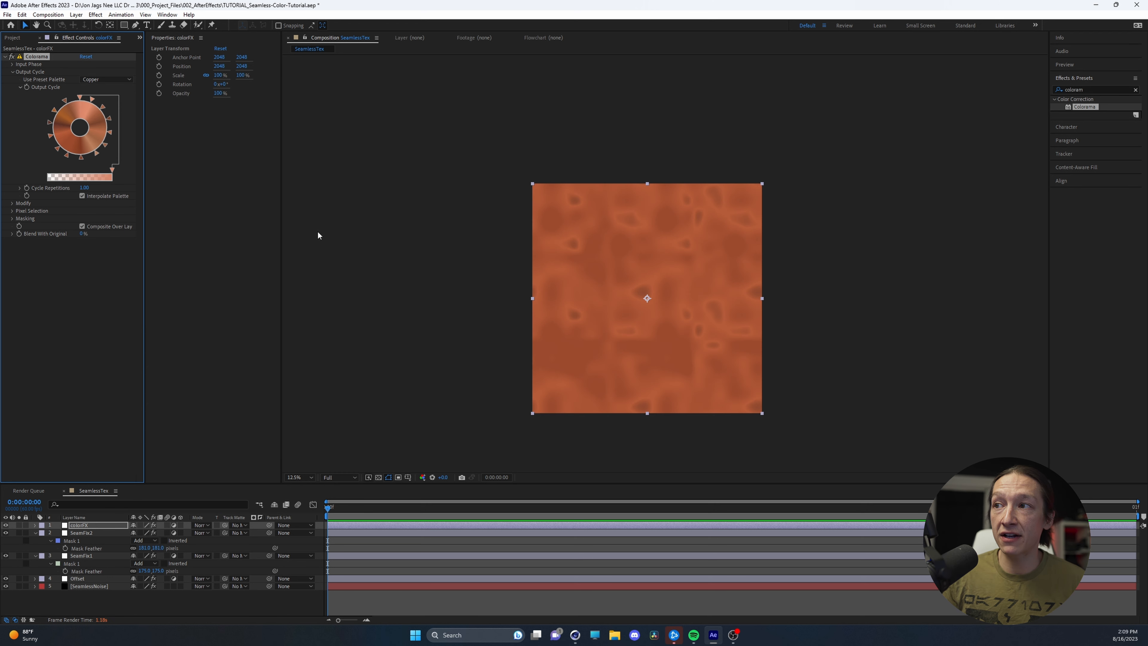
pyautogui.click(107, 79)
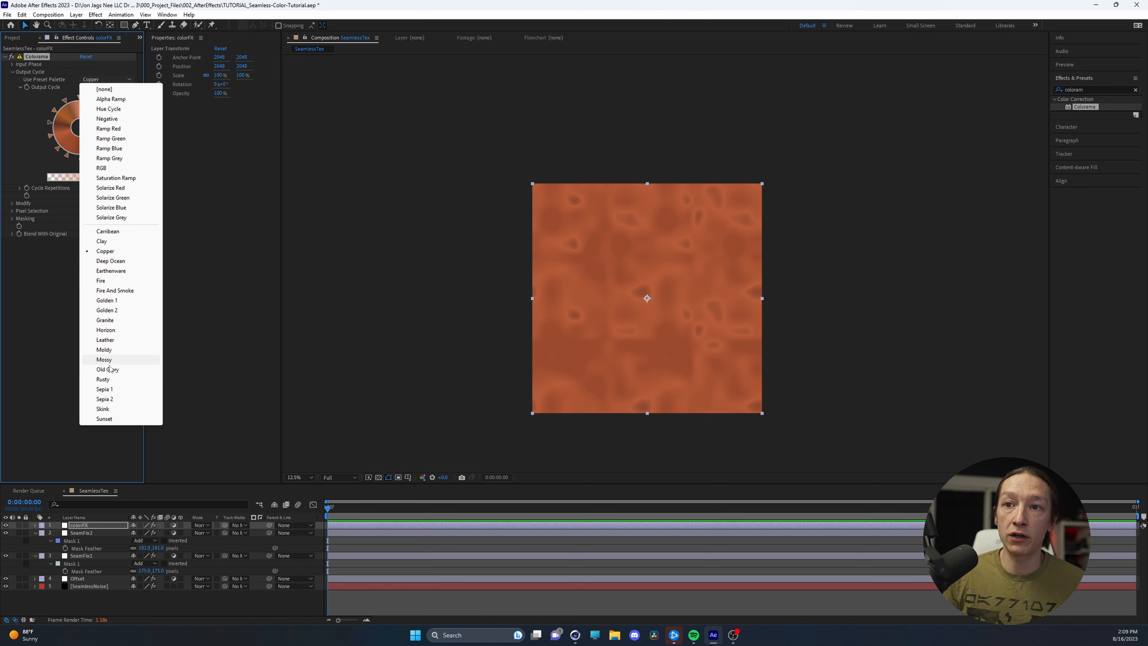
pyautogui.click(106, 379)
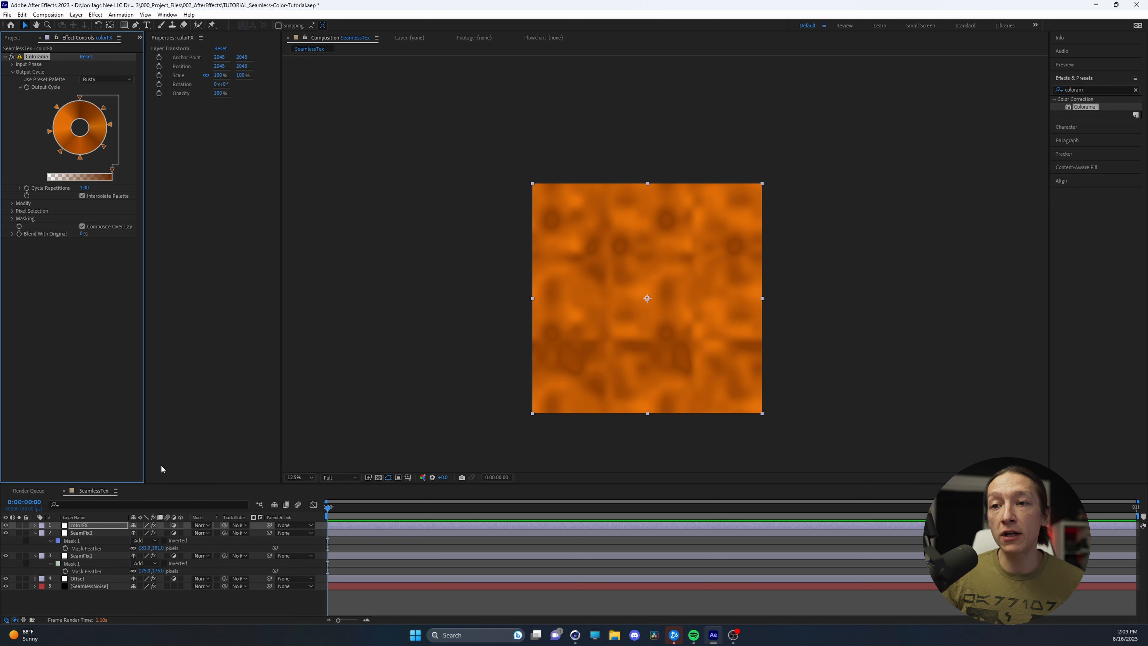
# Set the SeamlessNoise layer's Fractal Noise scale to 703 and contrast to 14, and adjust its brightness
pyautogui.click(89, 585)
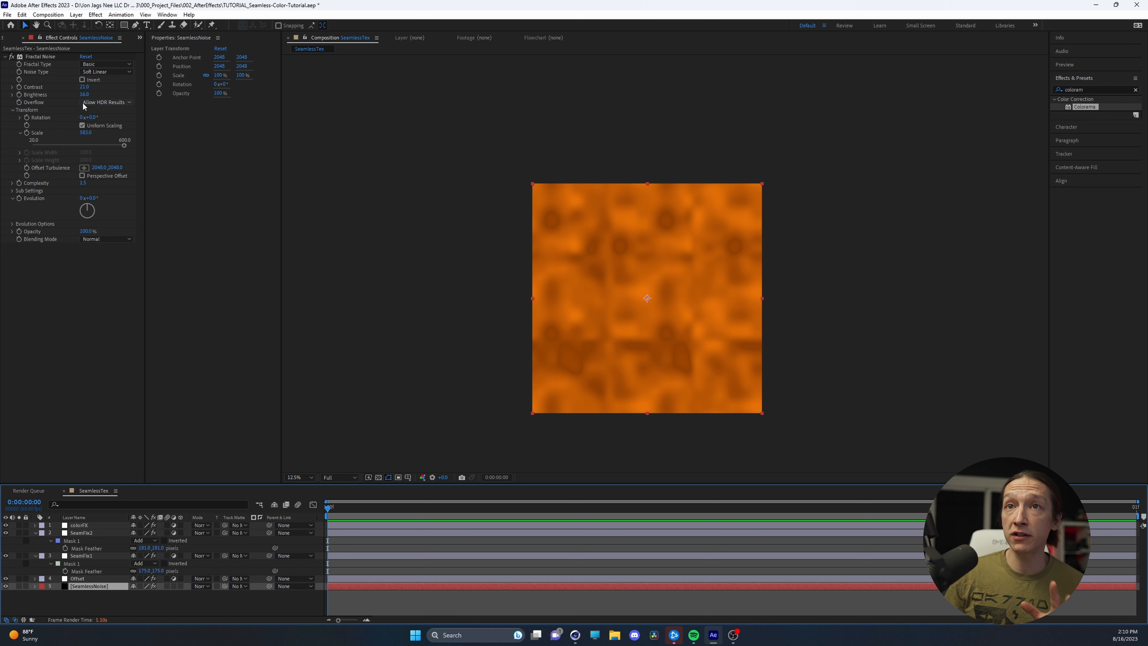
pyautogui.click(41, 57)
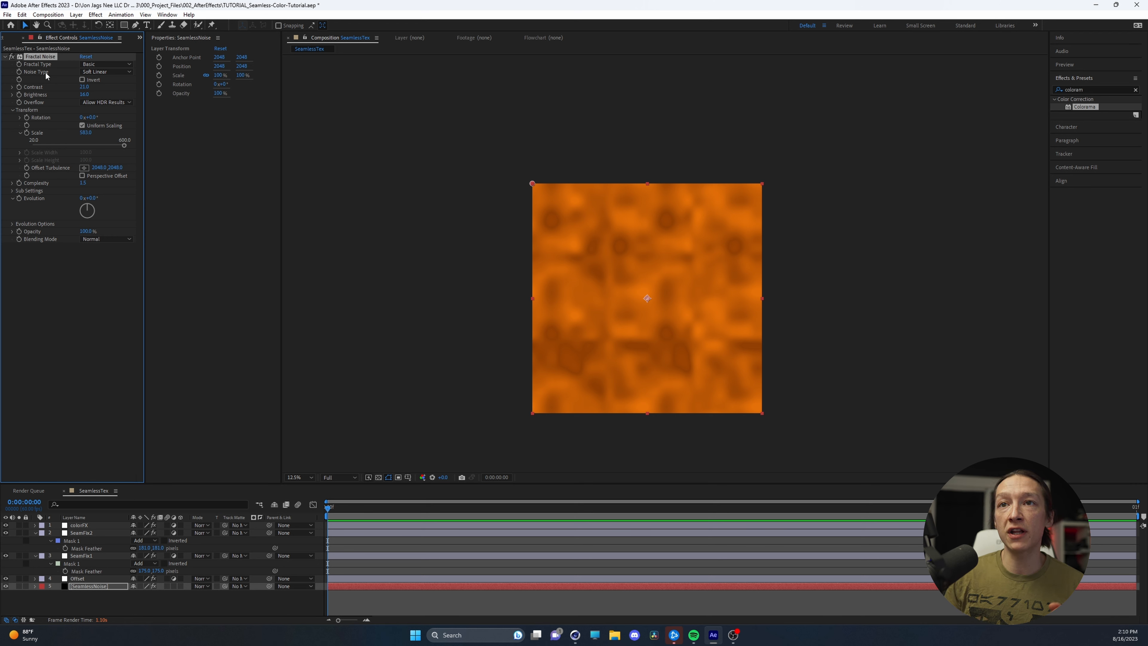
pyautogui.moveTo(85, 132); pyautogui.dragTo(93, 133)
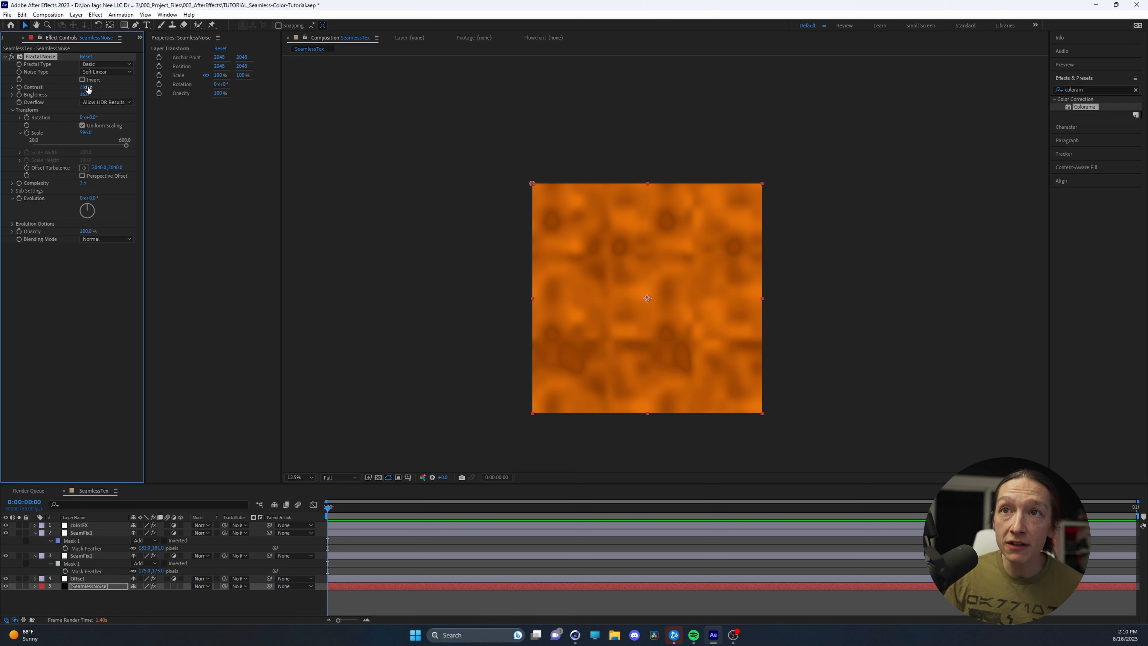
pyautogui.moveTo(85, 88); pyautogui.dragTo(81, 98)
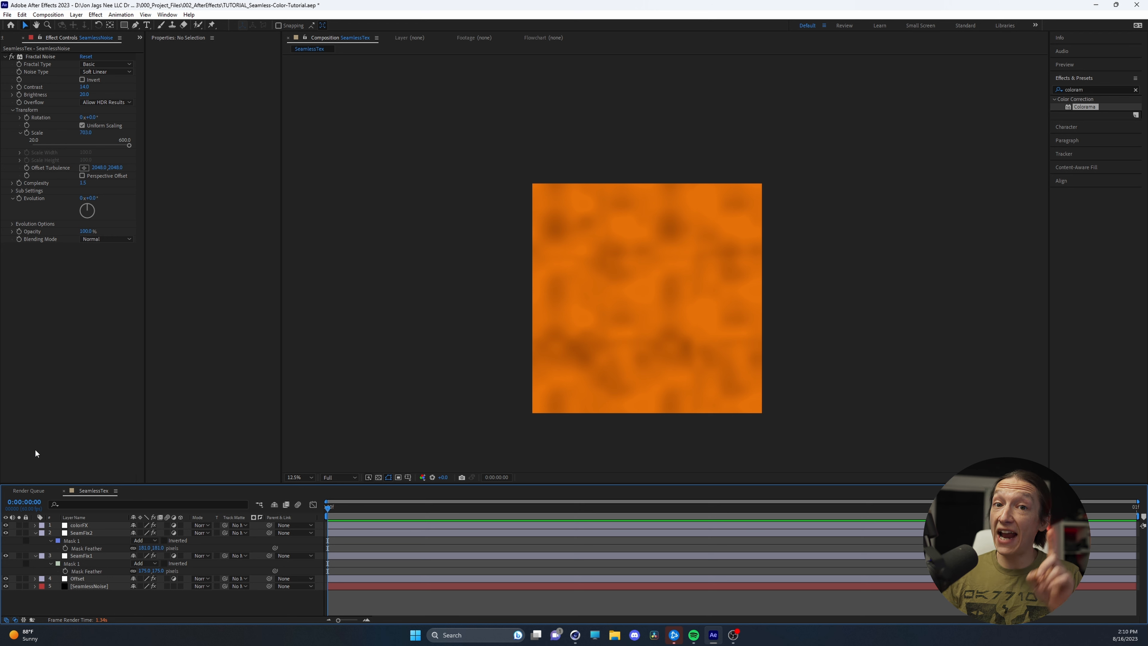
# Add the SeamlessTex composition to the render queue with the HDR Sequence output module
pyautogui.hotkey('ctrl', 'm')
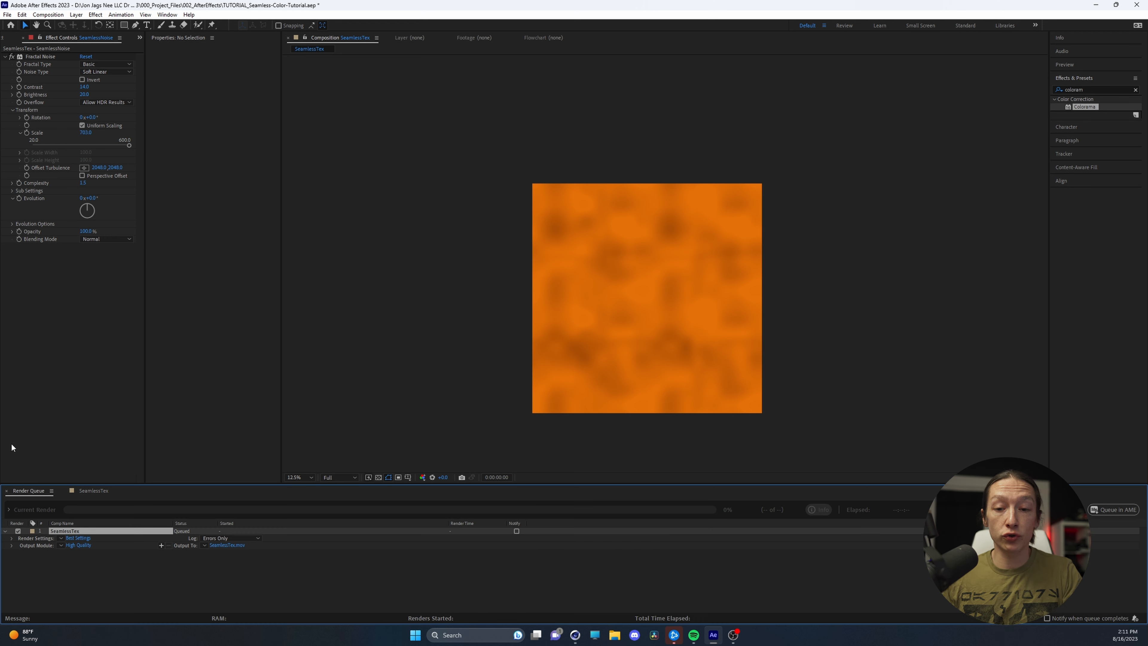
pyautogui.click(61, 545)
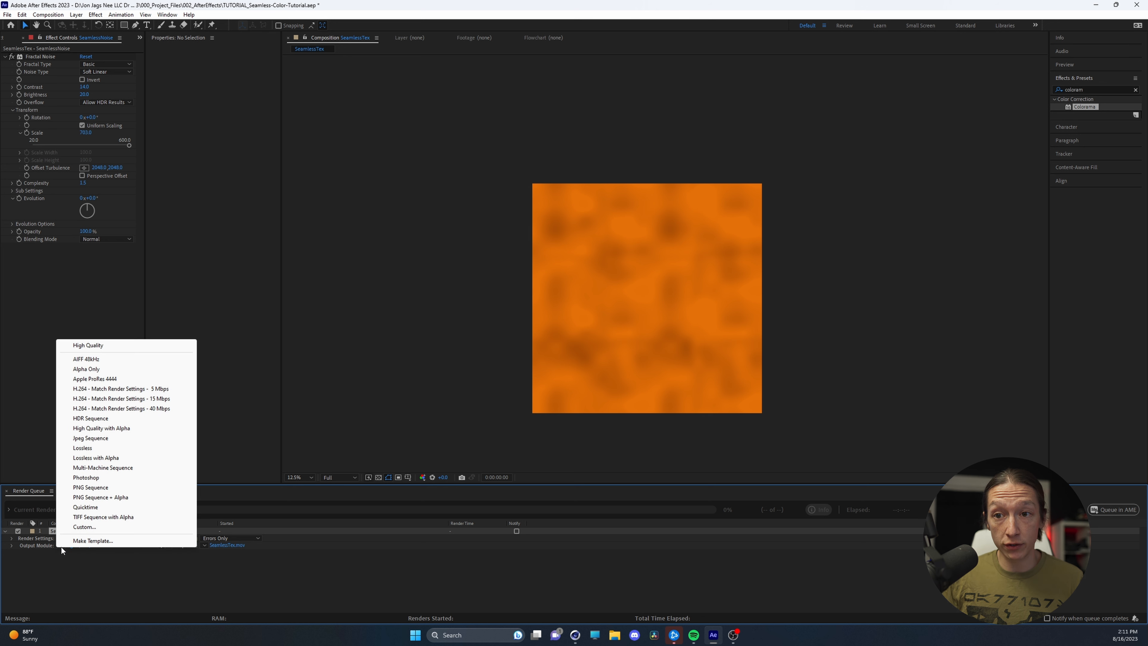
pyautogui.click(99, 420)
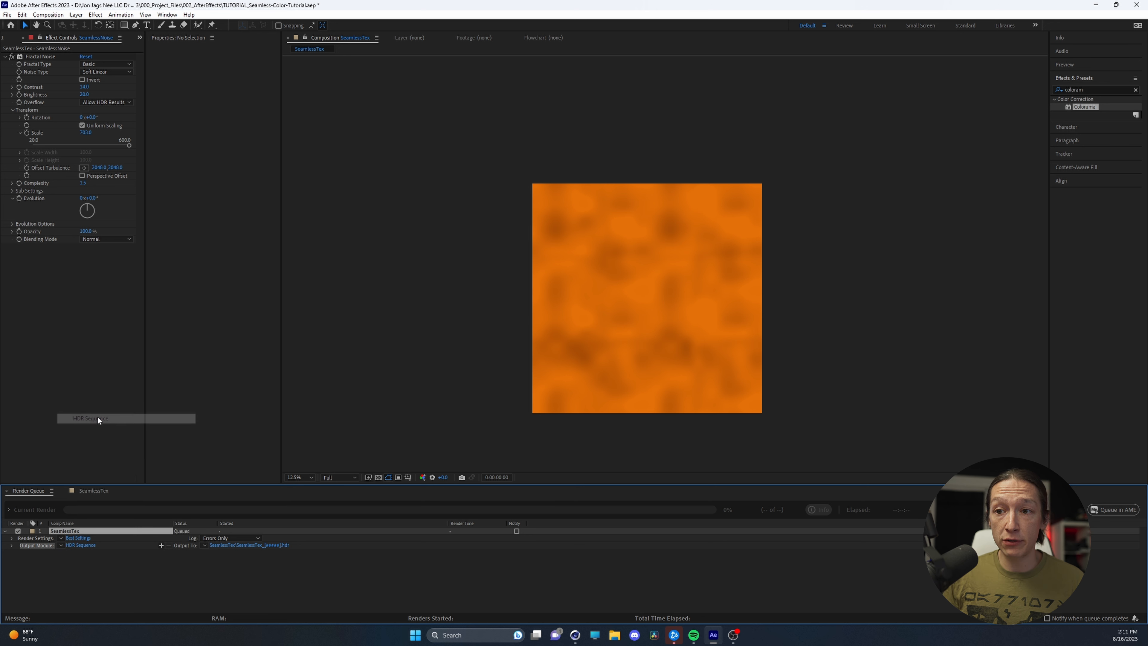
# Direct the HDR output into the SeamlessTexture_Tutorial folder with saving in a subfolder turned off
pyautogui.click(231, 546)
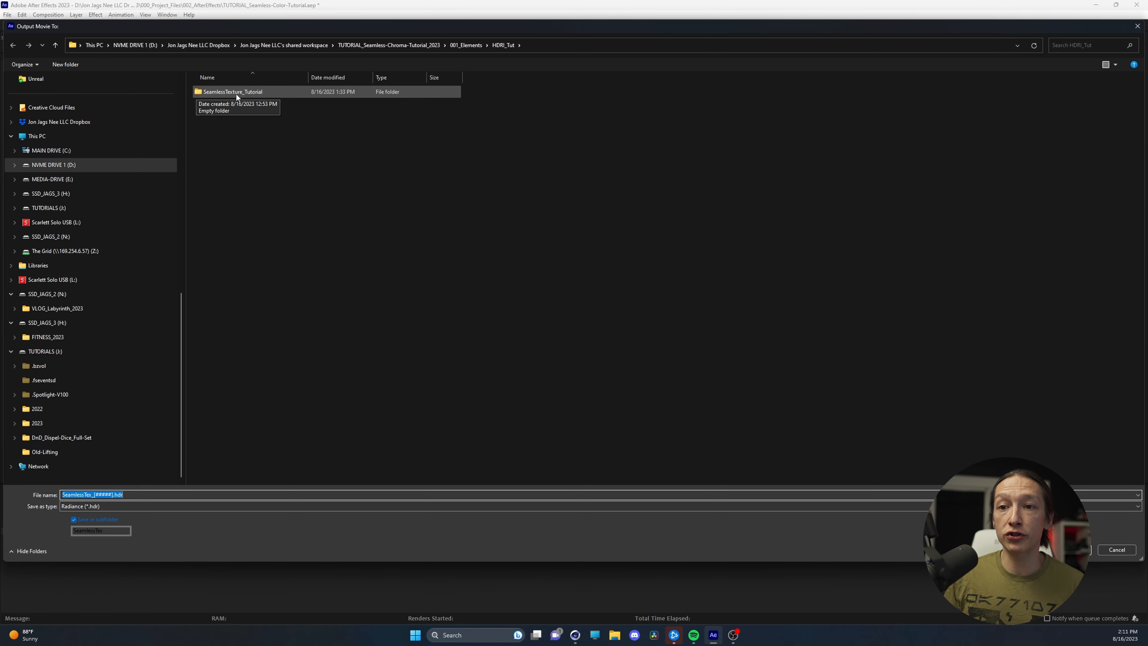
pyautogui.doubleClick(235, 93)
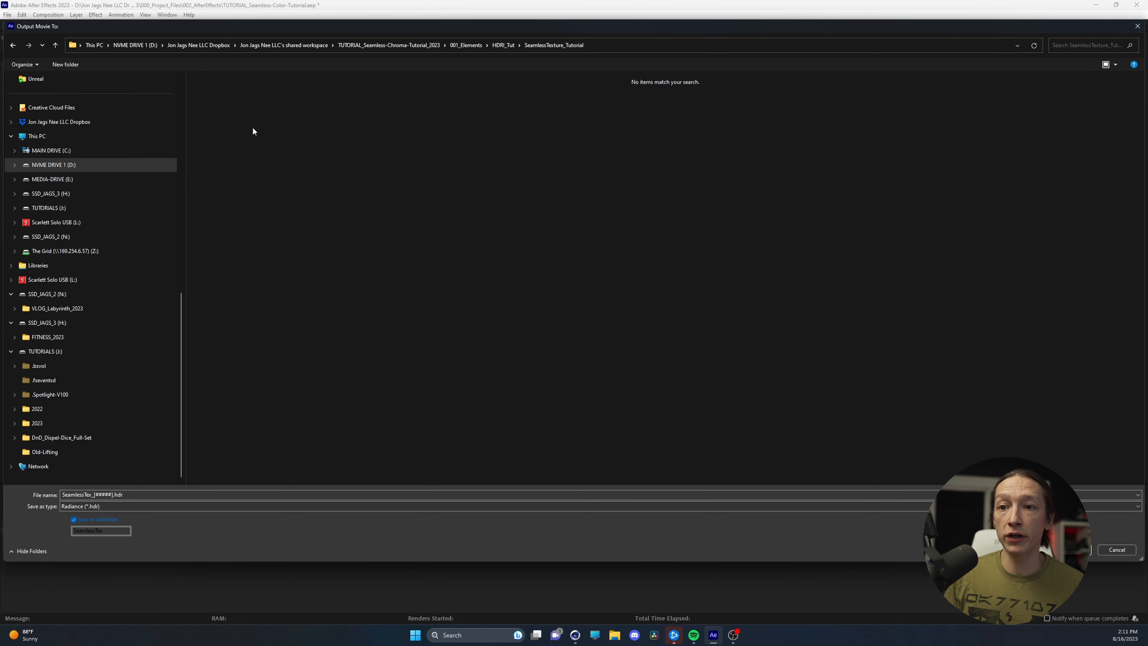
pyautogui.click(75, 520)
pyautogui.click(154, 496)
pyautogui.press('Return')
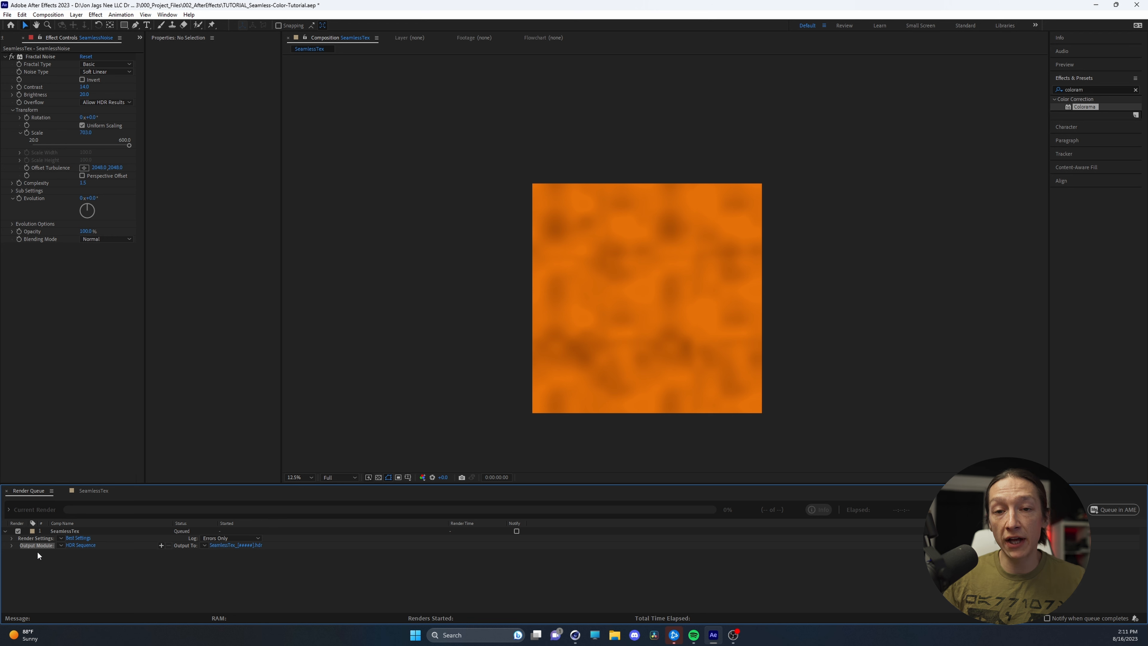
# Duplicate the HDR output module, change the copy to PNG Sequence, and render the queued composition
pyautogui.hotkey('ctrl', 'd')
pyautogui.click(61, 553)
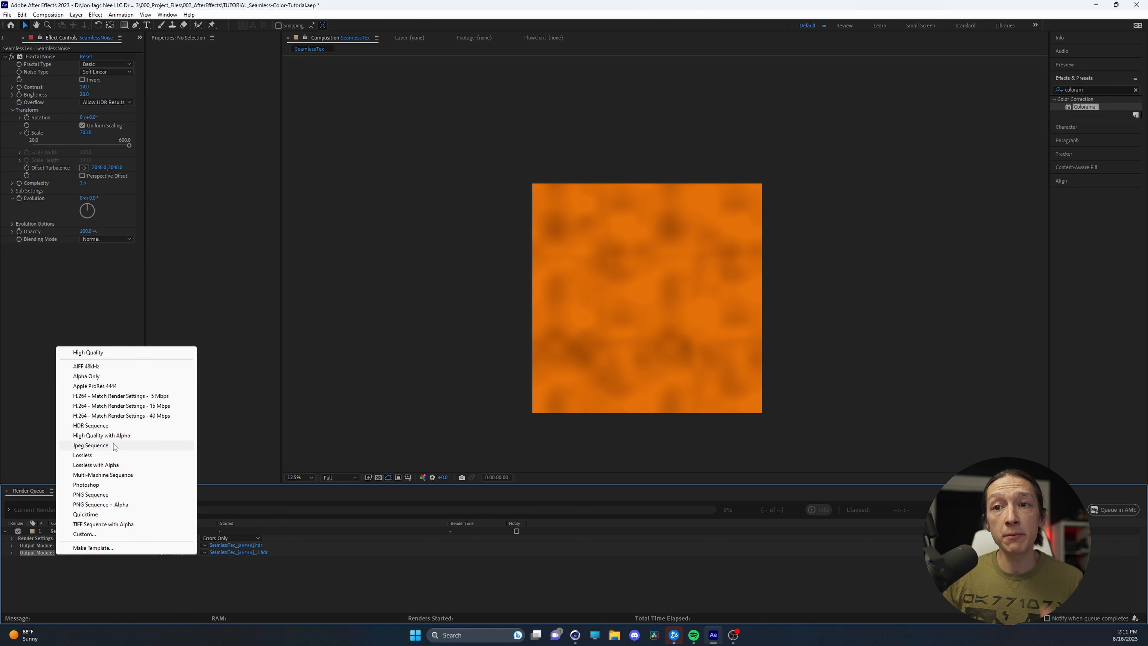
pyautogui.click(91, 494)
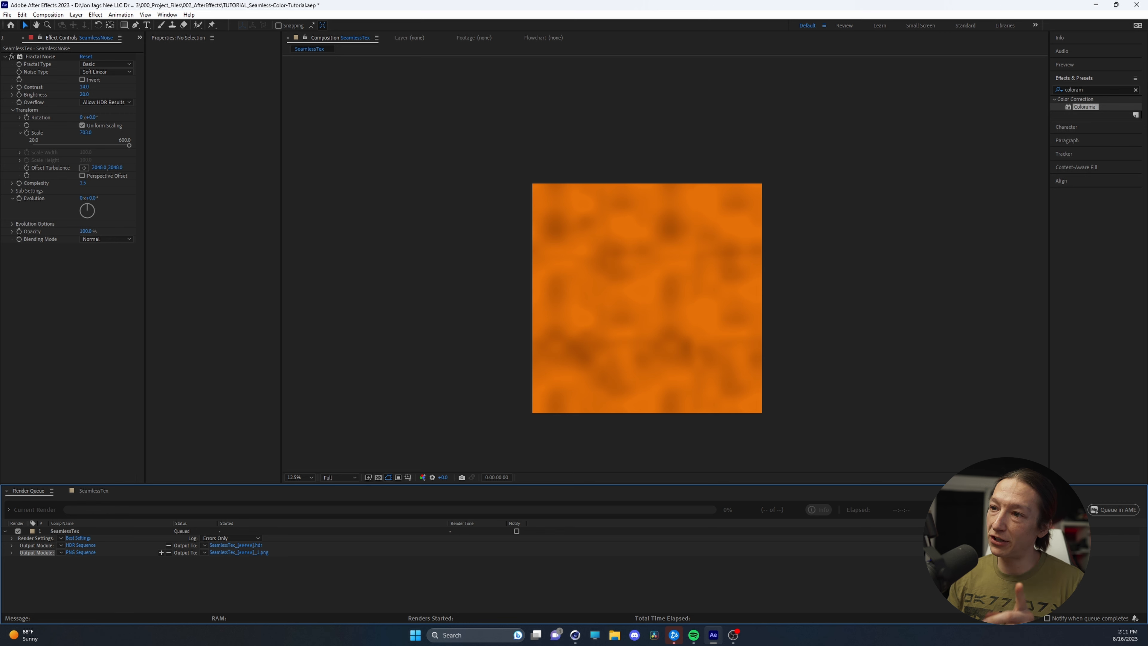
pyautogui.click(1064, 510)
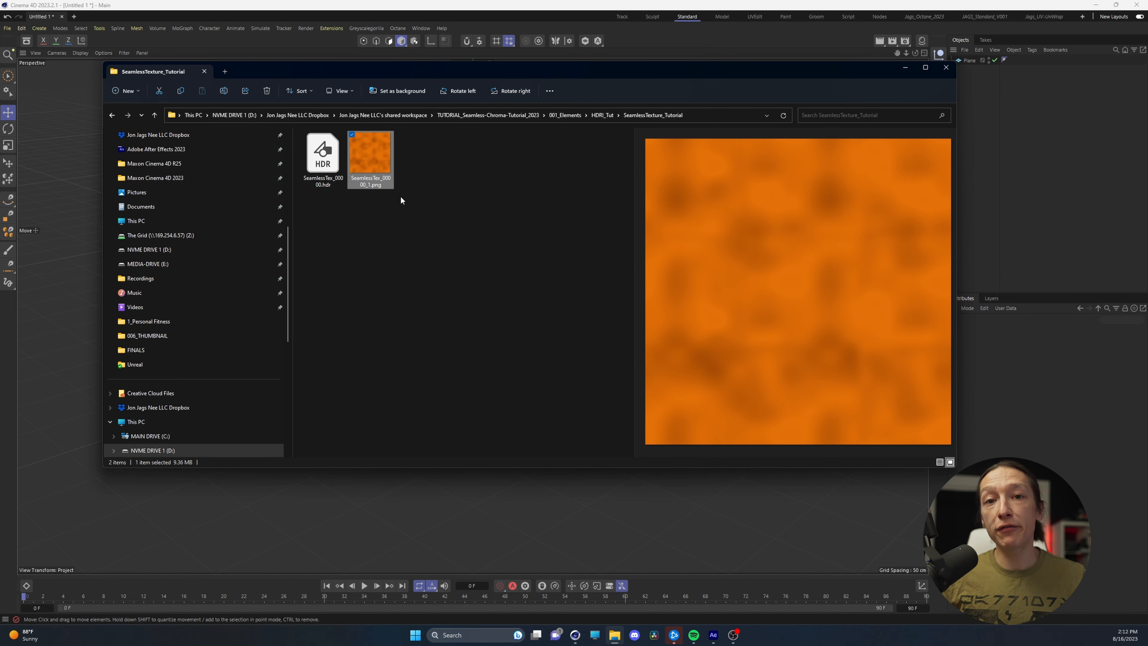
# In Cinema 4D, show the Material Manager and delete the existing SeamlessTexture_Tutorial_00001 material
pyautogui.moveTo(469, 68); pyautogui.dragTo(417, 256)
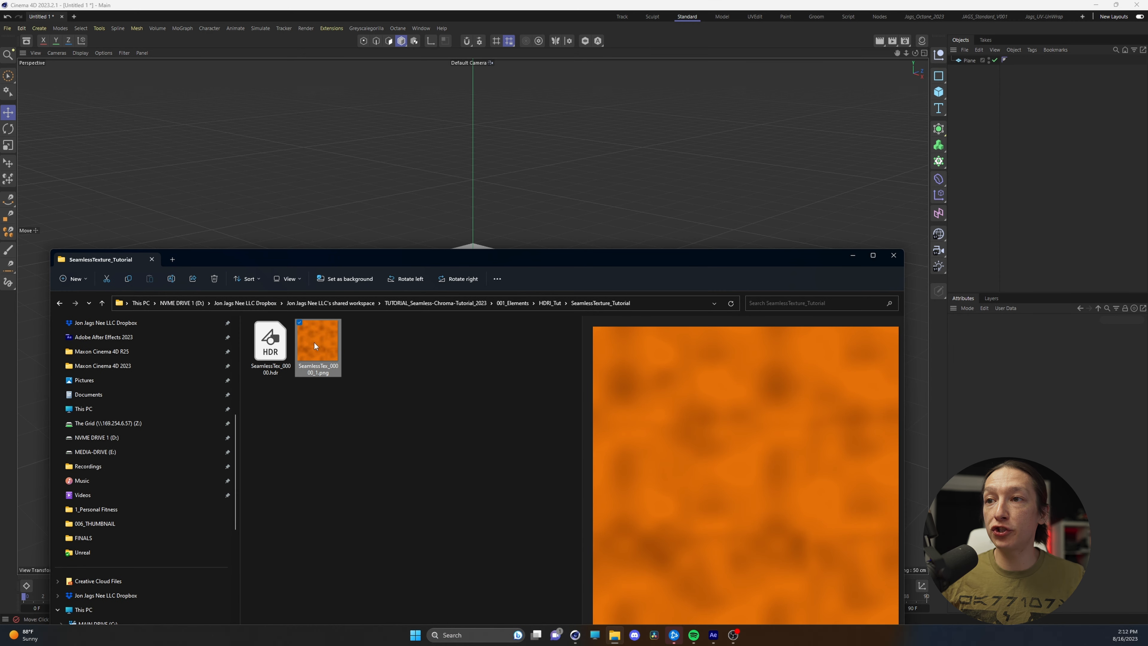
pyautogui.moveTo(318, 335); pyautogui.dragTo(927, 41)
pyautogui.click(922, 41)
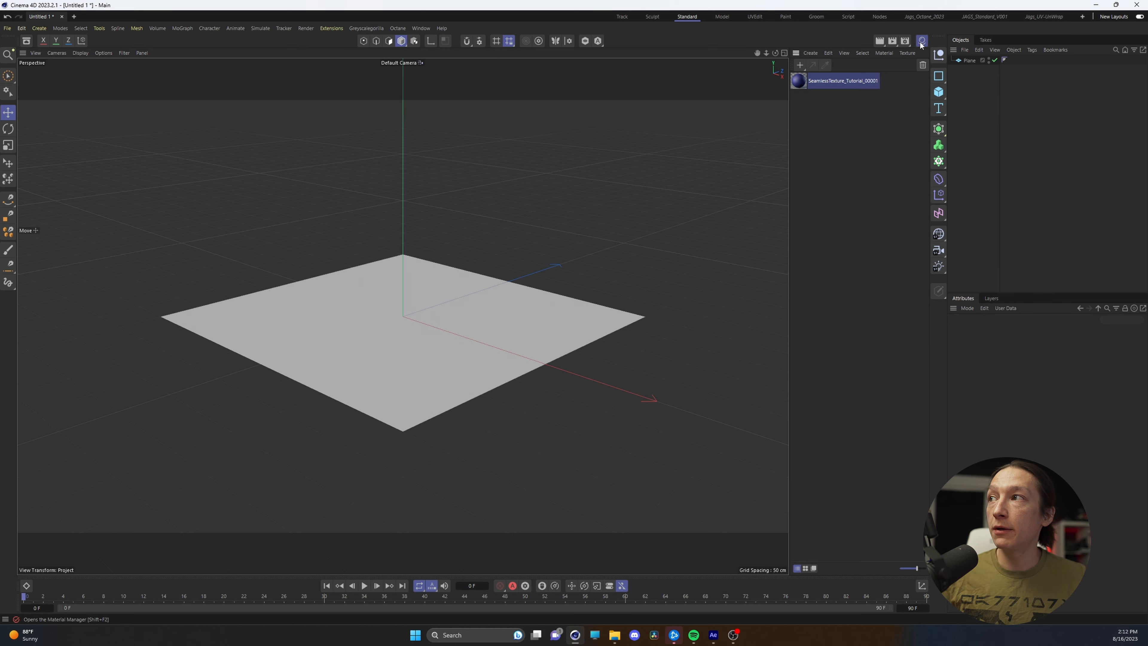
pyautogui.click(841, 81)
pyautogui.press('Delete')
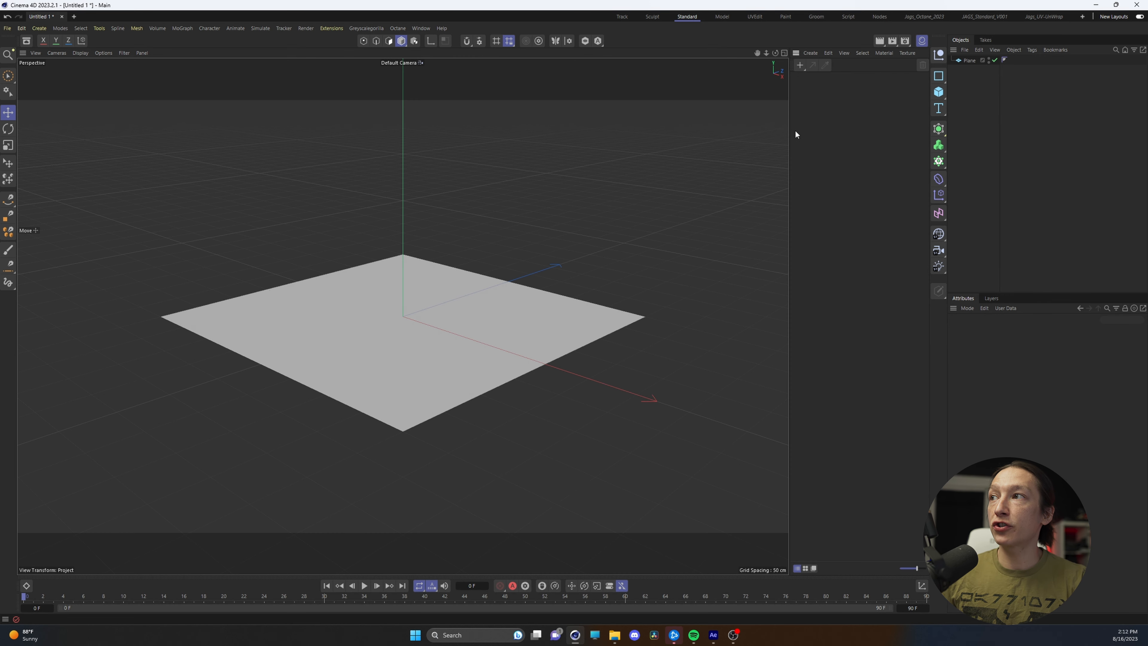
# Apply the rendered SeamlessTex PNG file to the plane as a material and tile it 5 times in both U and V
pyautogui.click(611, 634)
pyautogui.moveTo(324, 361); pyautogui.dragTo(416, 332)
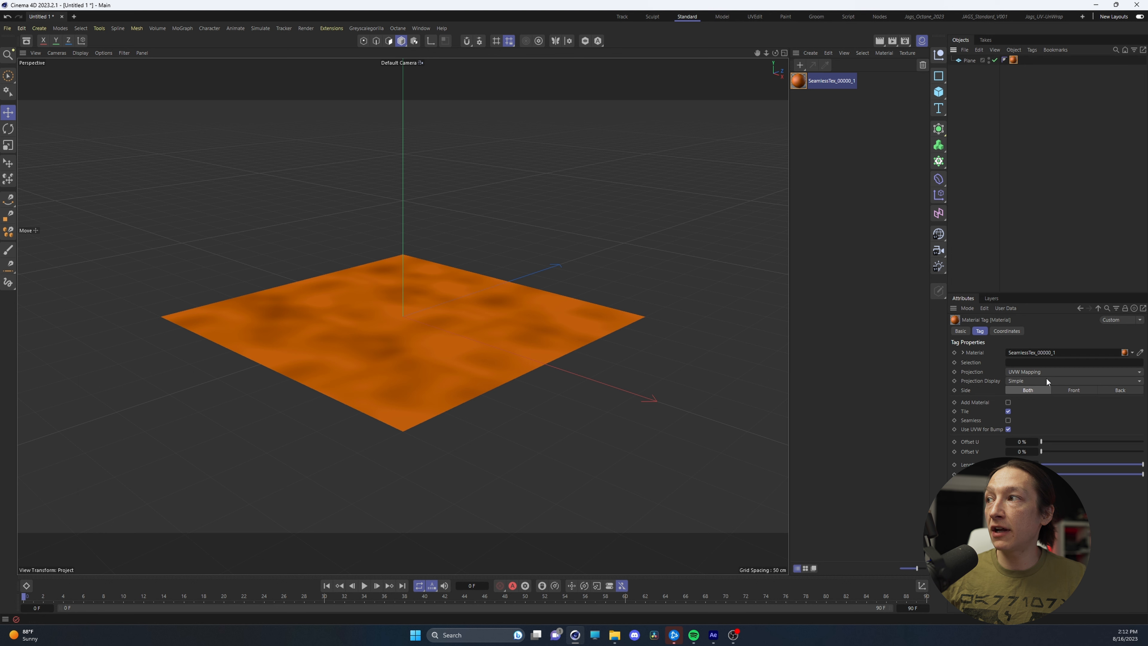
pyautogui.write('5')
pyautogui.press('Tab')
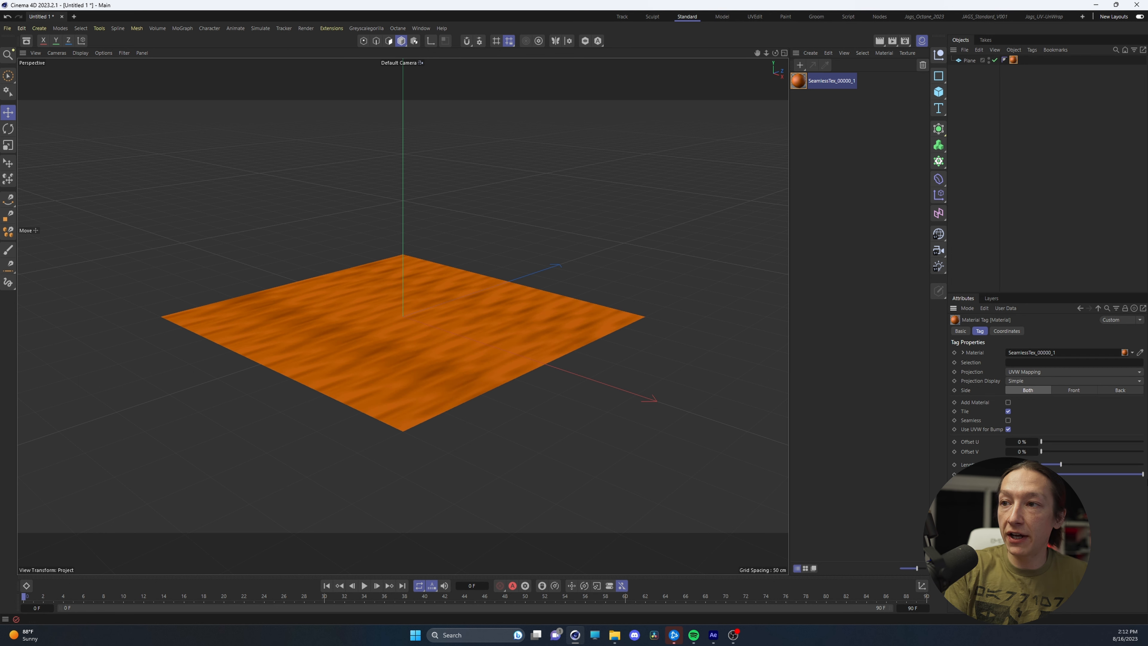
pyautogui.write('5')
pyautogui.press('Return')
pyautogui.moveTo(397, 367); pyautogui.dragTo(400, 364)
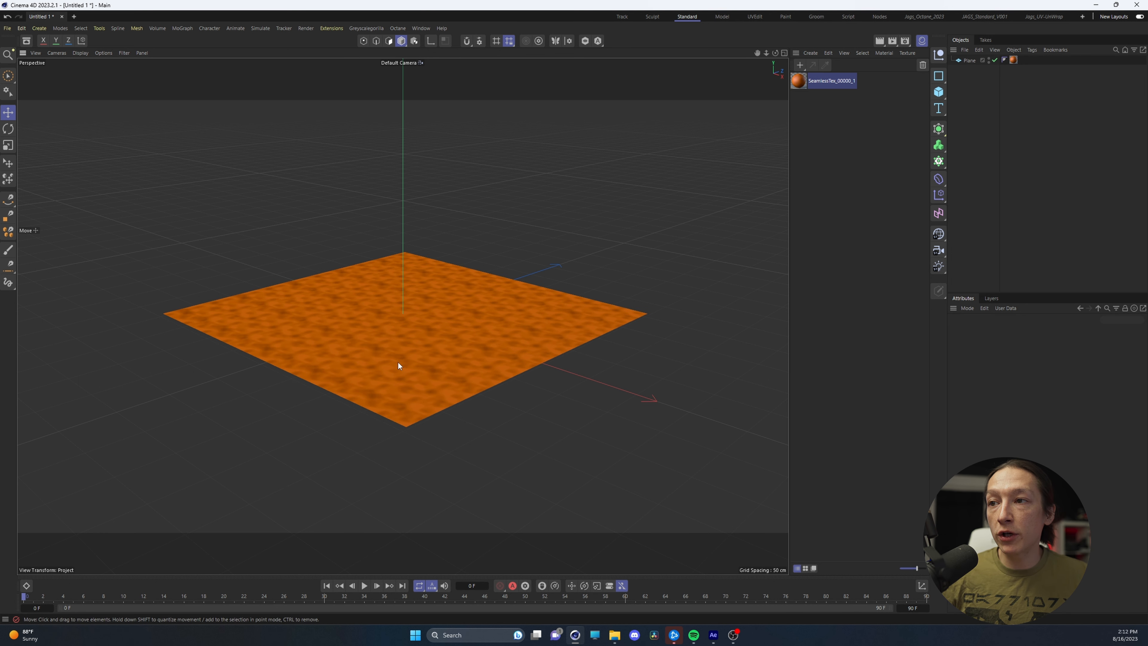
pyautogui.hotkey('ctrl', 'z')
pyautogui.keyDown('alt'); pyautogui.moveTo(399, 356); pyautogui.dragTo(550, 339, button='right'); pyautogui.keyUp('alt')
pyautogui.keyDown('alt'); pyautogui.moveTo(408, 356); pyautogui.dragTo(425, 428); pyautogui.keyUp('alt')
pyautogui.keyDown('alt'); pyautogui.moveTo(403, 392); pyautogui.dragTo(304, 389, button='right'); pyautogui.keyUp('alt')
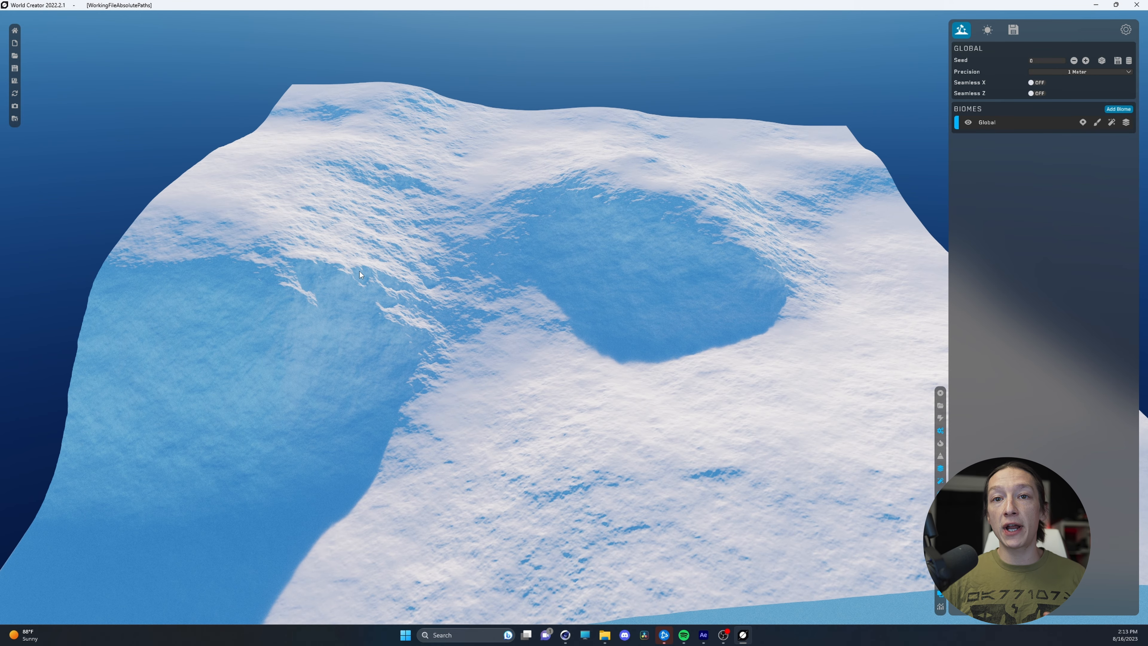
# In World Creator, enable Seamless X and Seamless Z for the terrain and set the precision to 1/4 Meter
pyautogui.scroll(-3, 368, 331)
pyautogui.scroll(3, 382, 320)
pyautogui.scroll(-3, 381, 315)
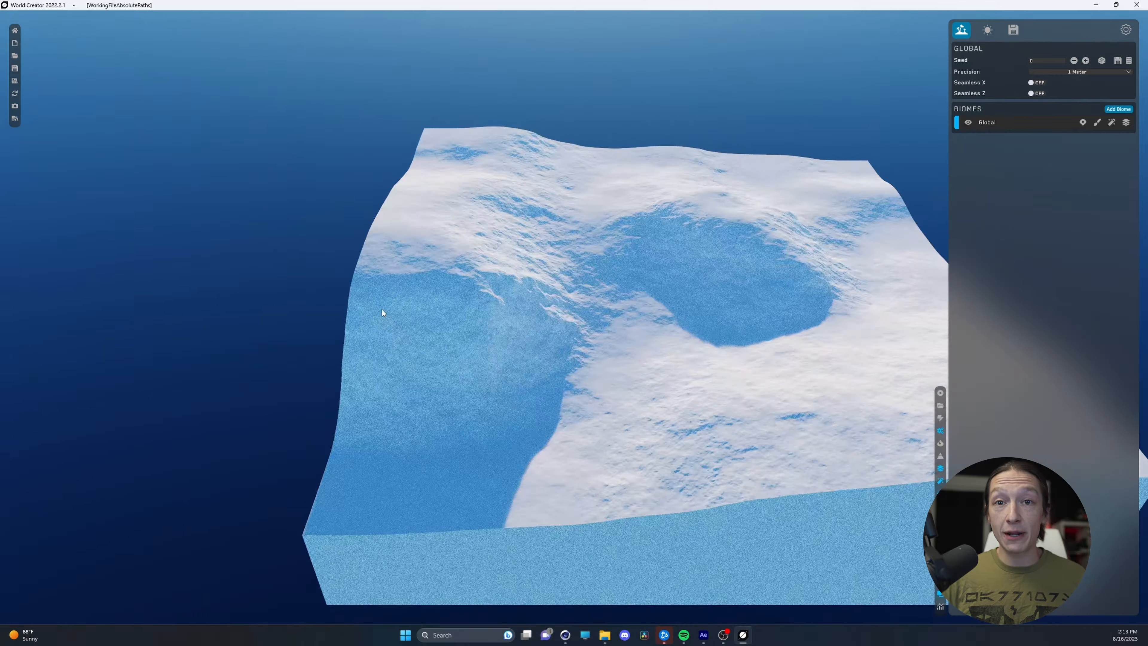
pyautogui.scroll(3, 381, 310)
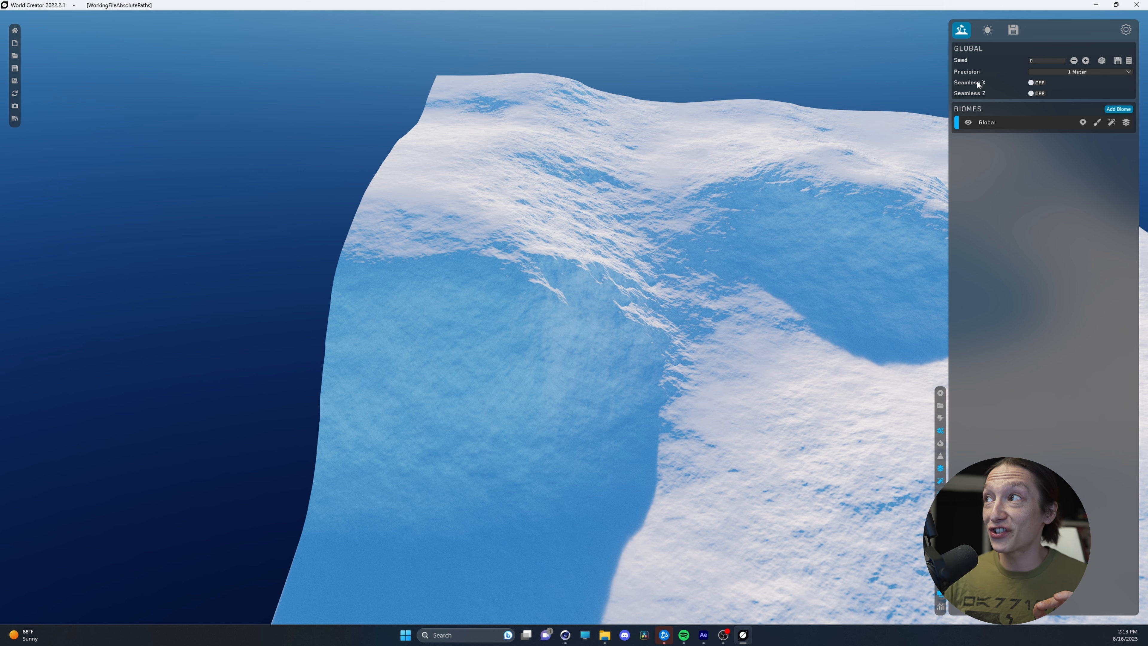
pyautogui.click(1038, 85)
pyautogui.click(1036, 116)
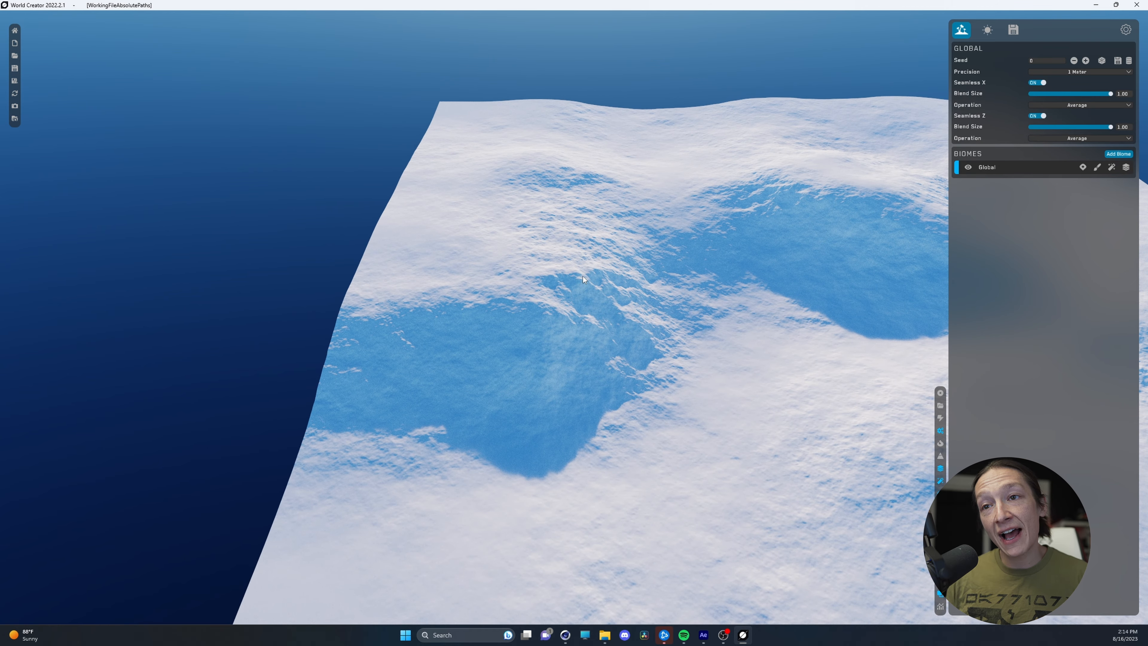
pyautogui.scroll(-3, 723, 266)
pyautogui.moveTo(679, 250); pyautogui.dragTo(399, 233, button='middle')
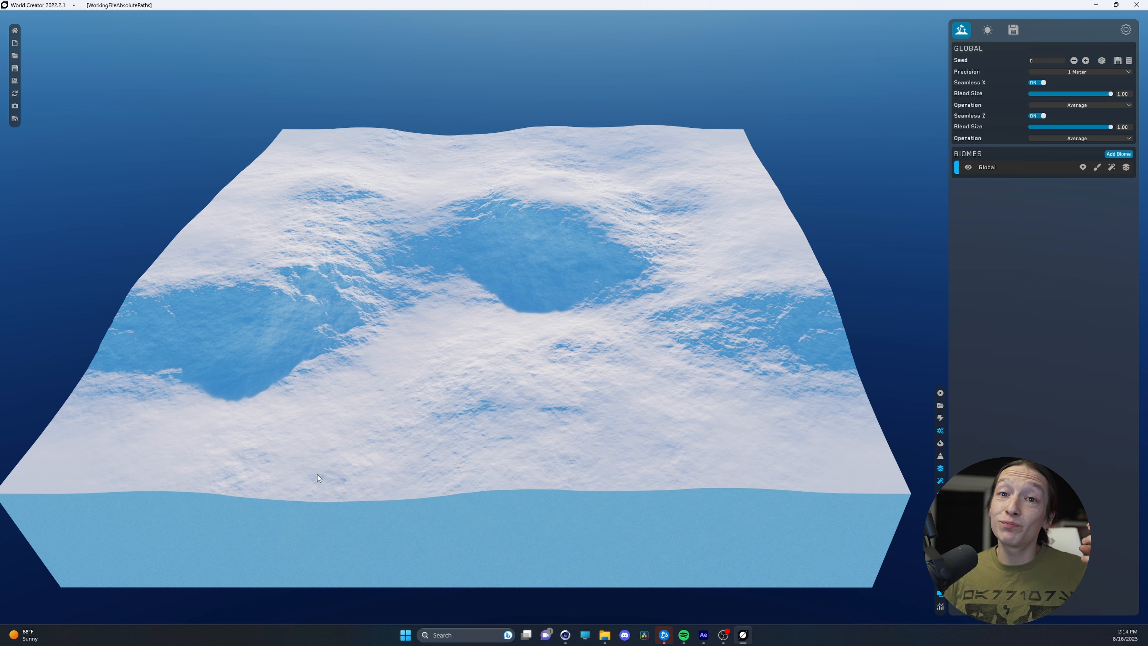
pyautogui.click(1054, 71)
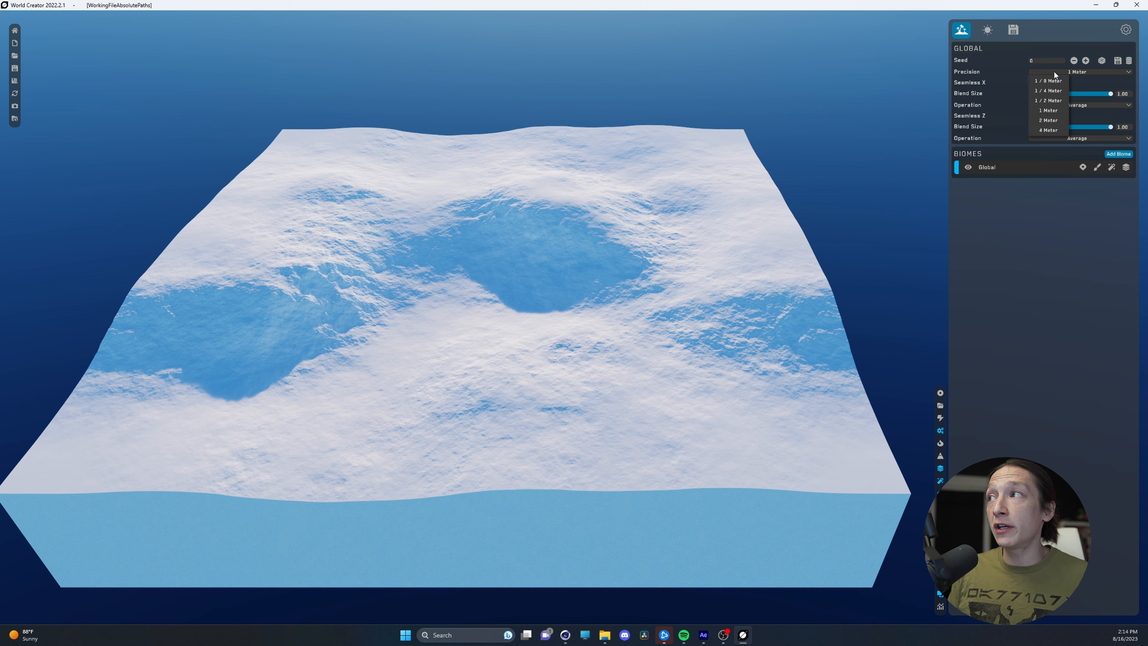
pyautogui.click(1041, 90)
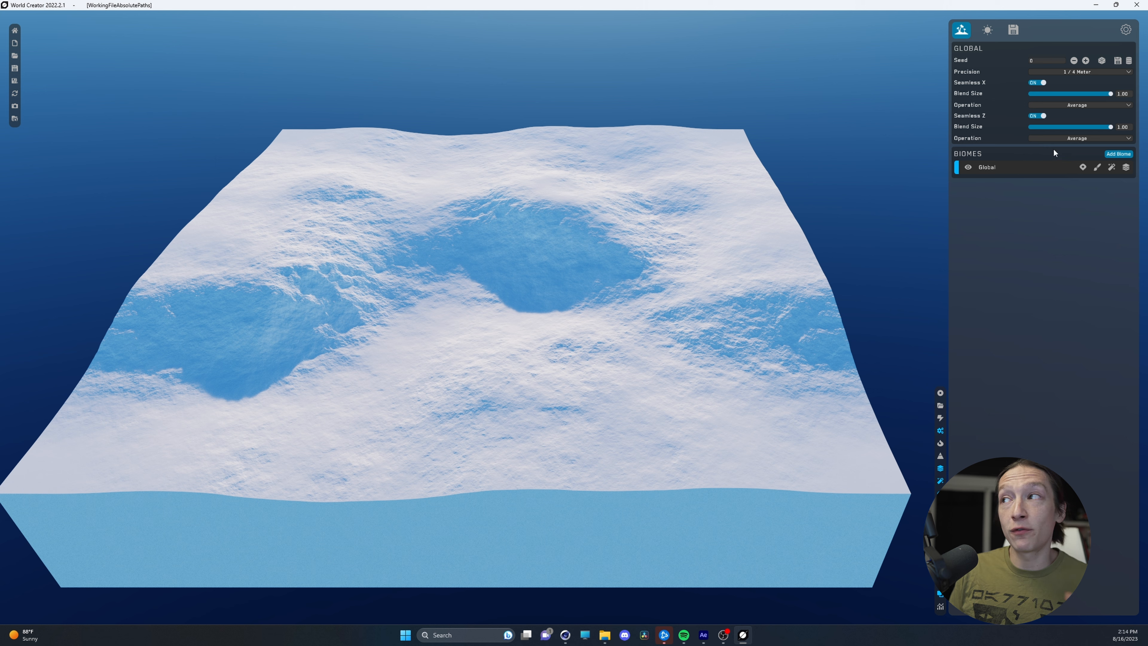
# Add a Swirl effect filter to the Global biome
pyautogui.click(1111, 168)
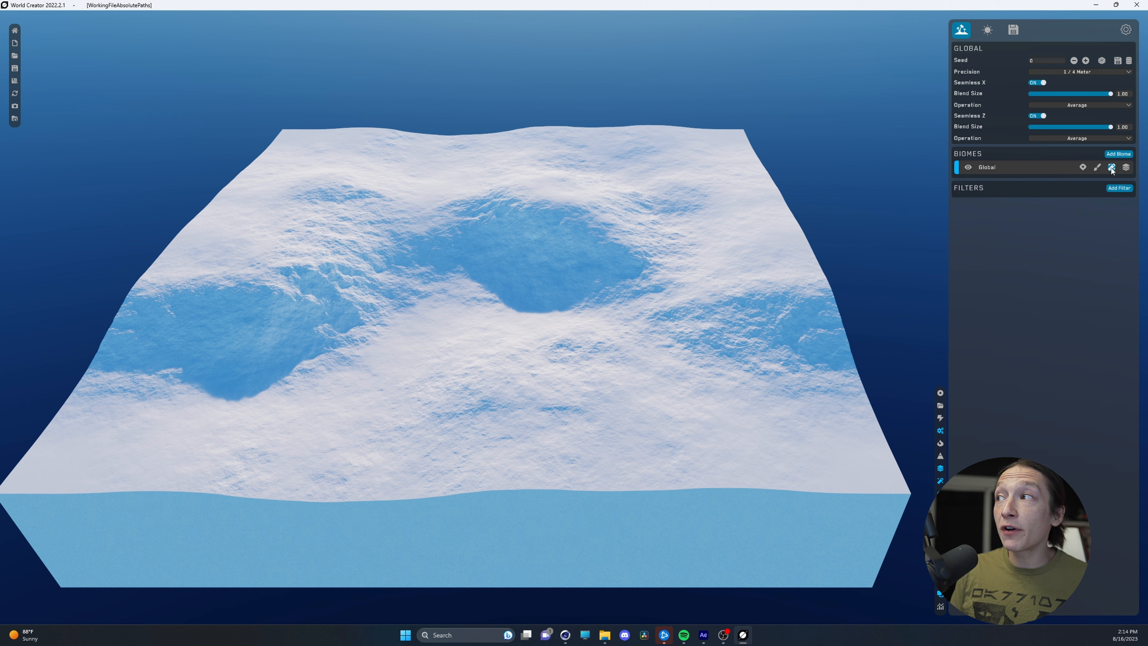
pyautogui.click(1119, 188)
pyautogui.moveTo(1070, 226)
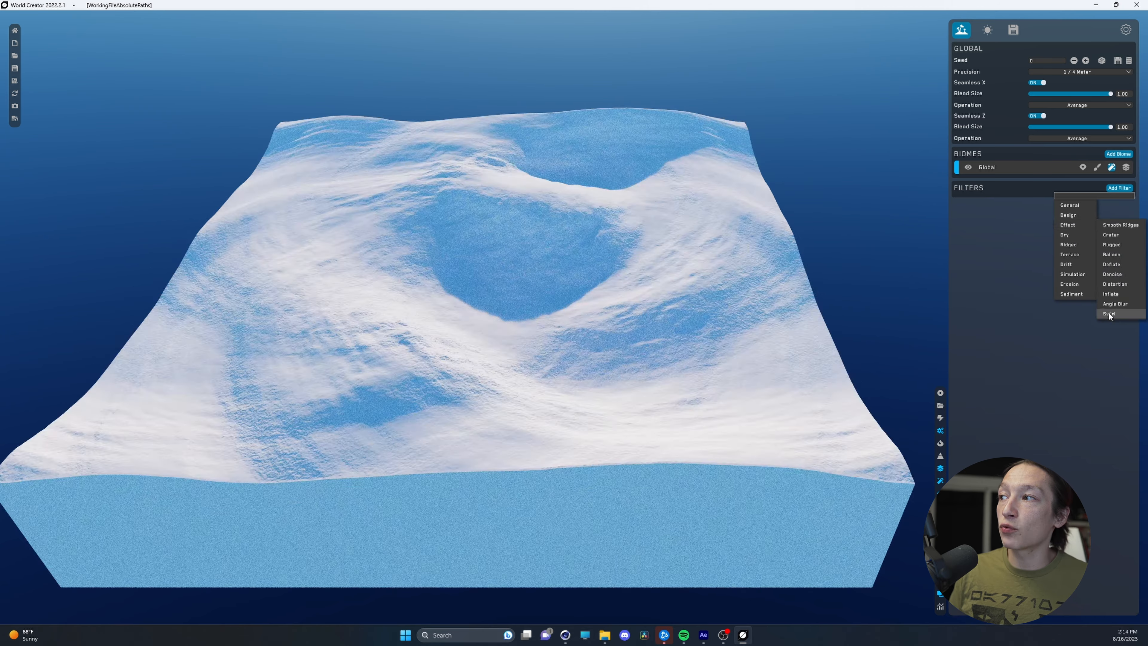
pyautogui.click(1109, 314)
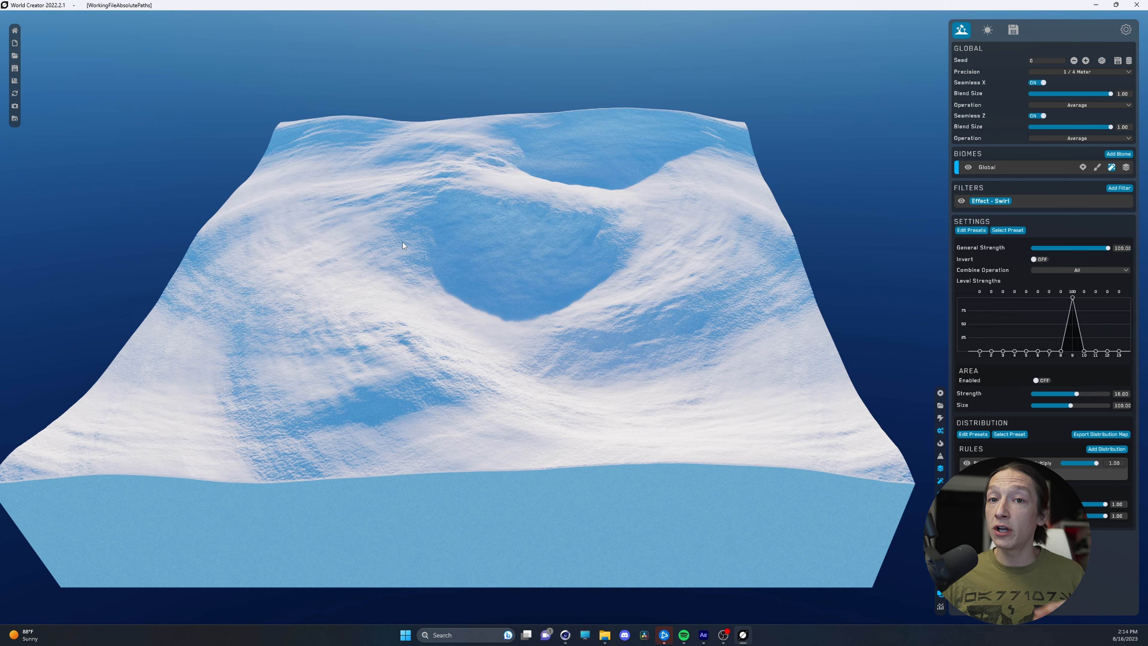
# Add a Height Map export preset for the terrain and set its format to PNG with 16 Bit enabled
pyautogui.click(1013, 30)
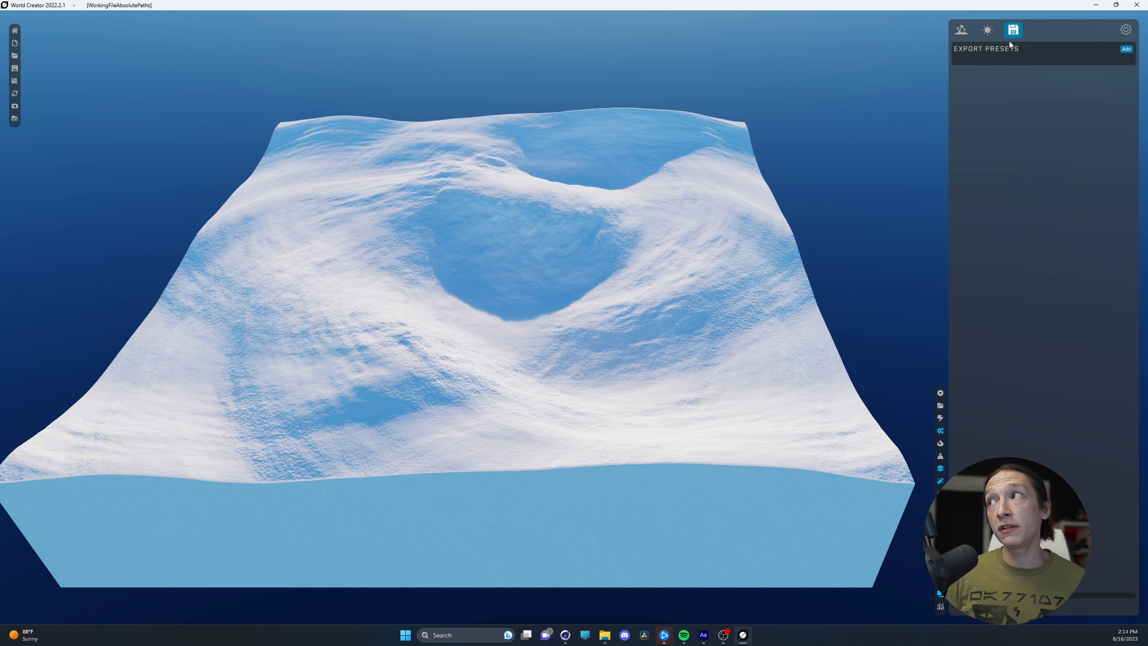
pyautogui.click(1126, 49)
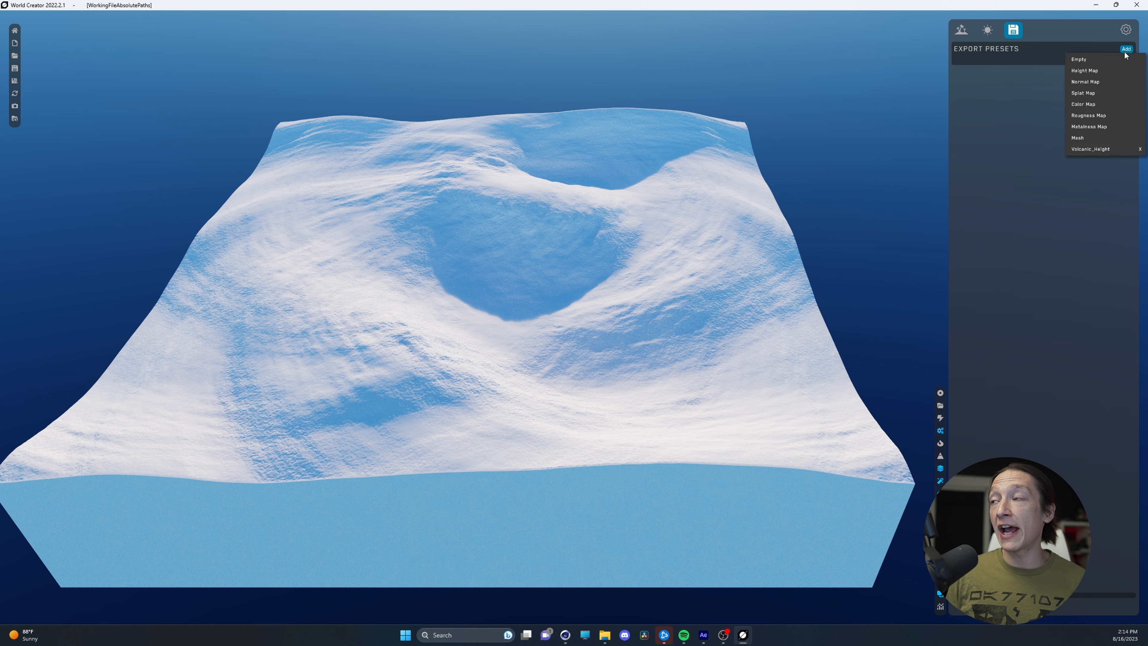
pyautogui.click(1098, 72)
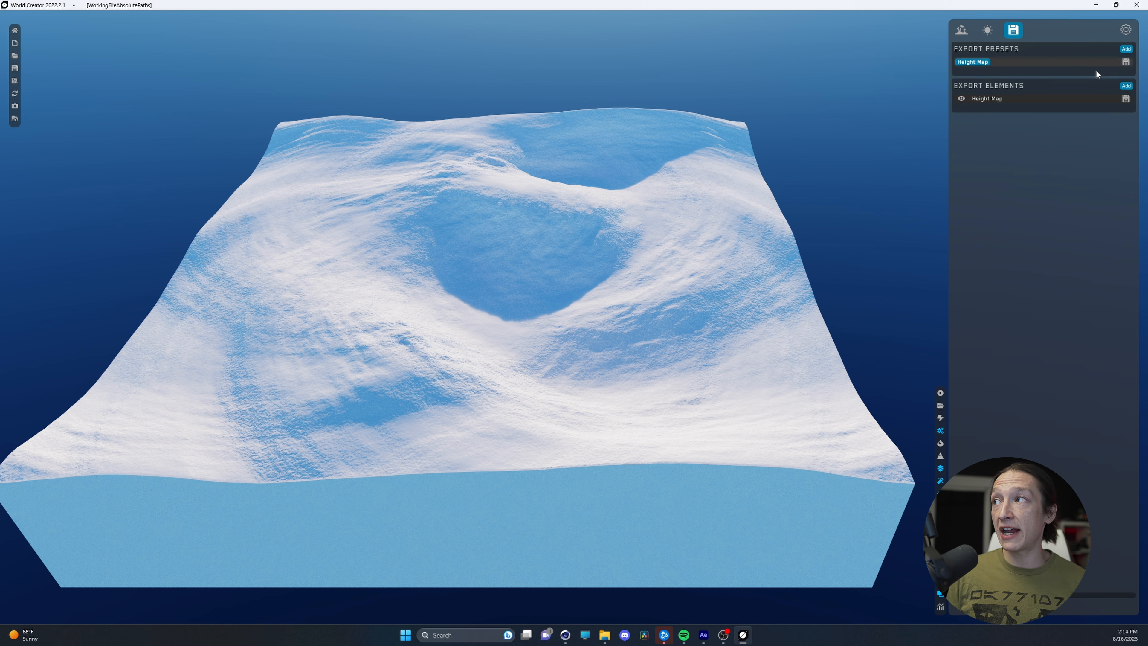
pyautogui.click(1015, 100)
pyautogui.click(1057, 134)
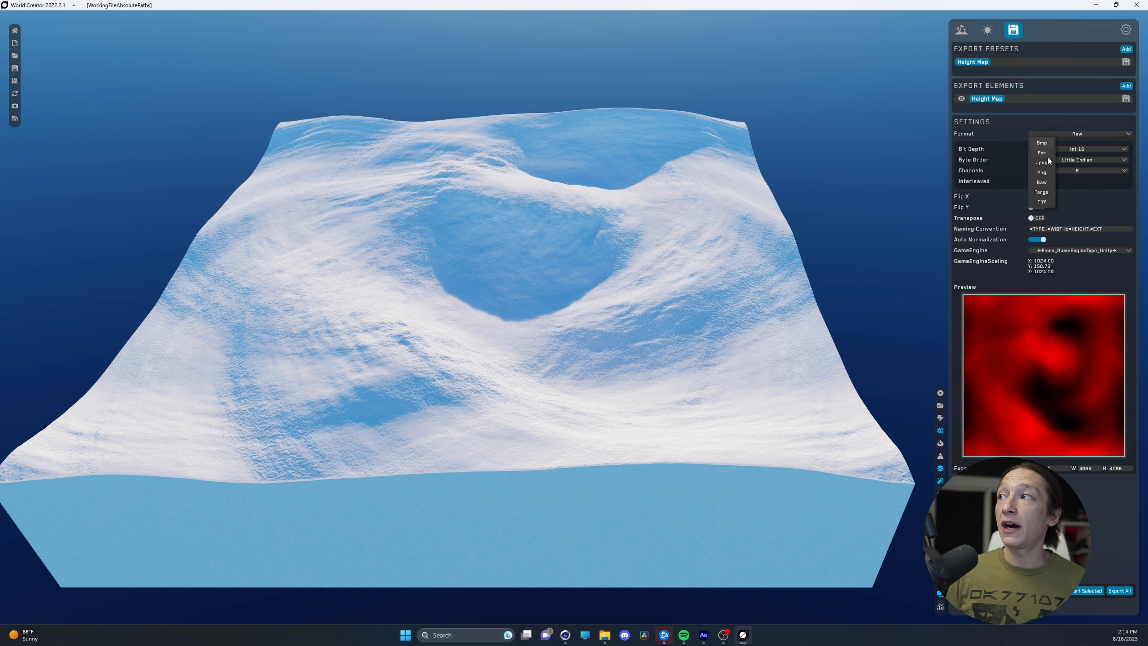
pyautogui.click(1042, 177)
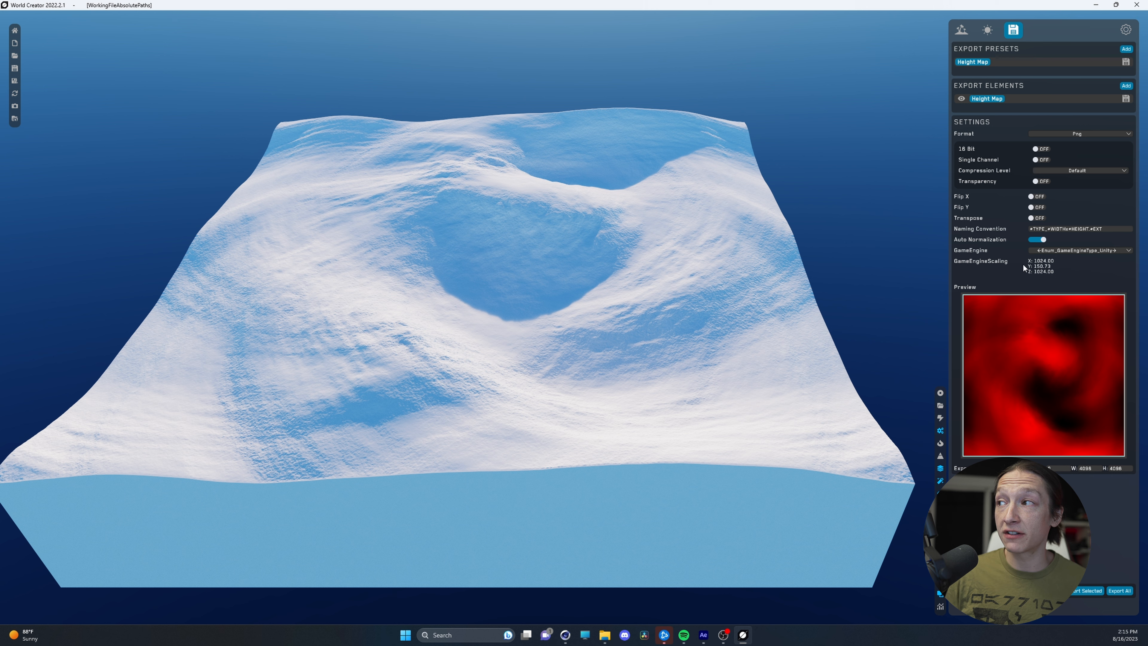
pyautogui.click(1036, 149)
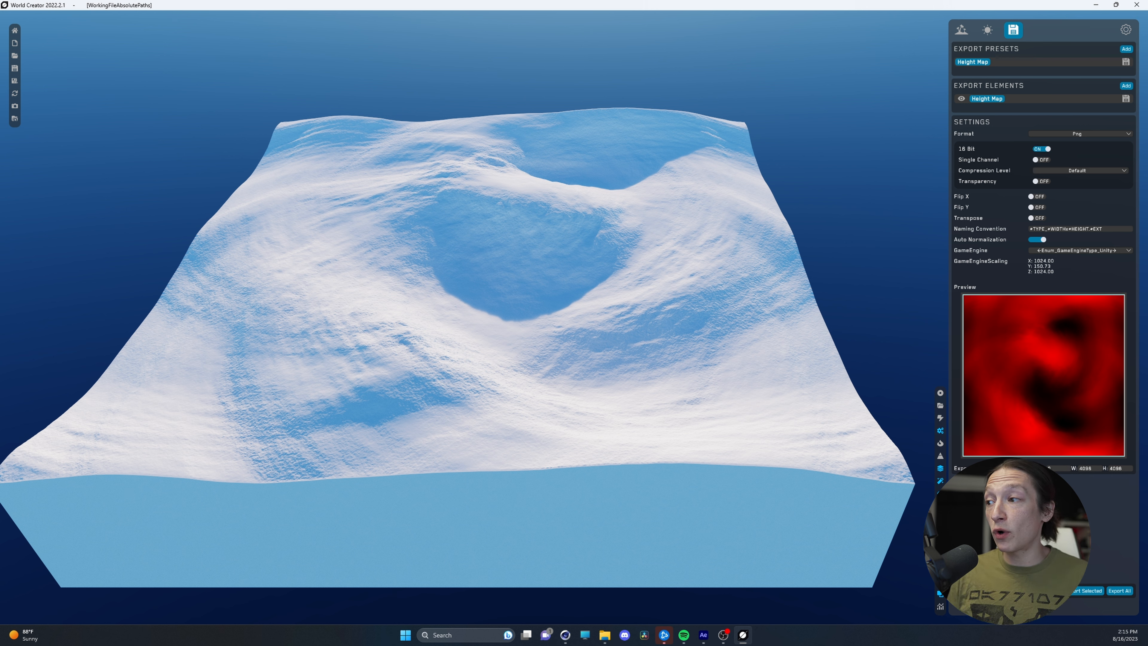
# Export the height map, browsing the Dropbox shared workspace for the destination folder
pyautogui.click(513, 318)
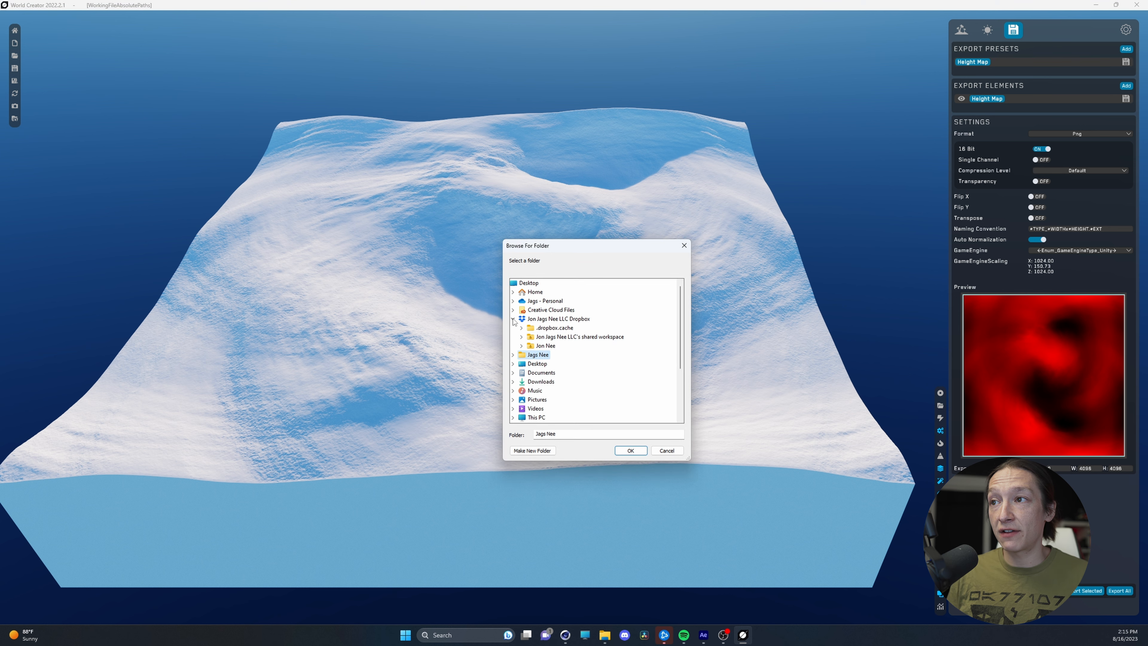
pyautogui.click(522, 337)
pyautogui.scroll(-2, 557, 342)
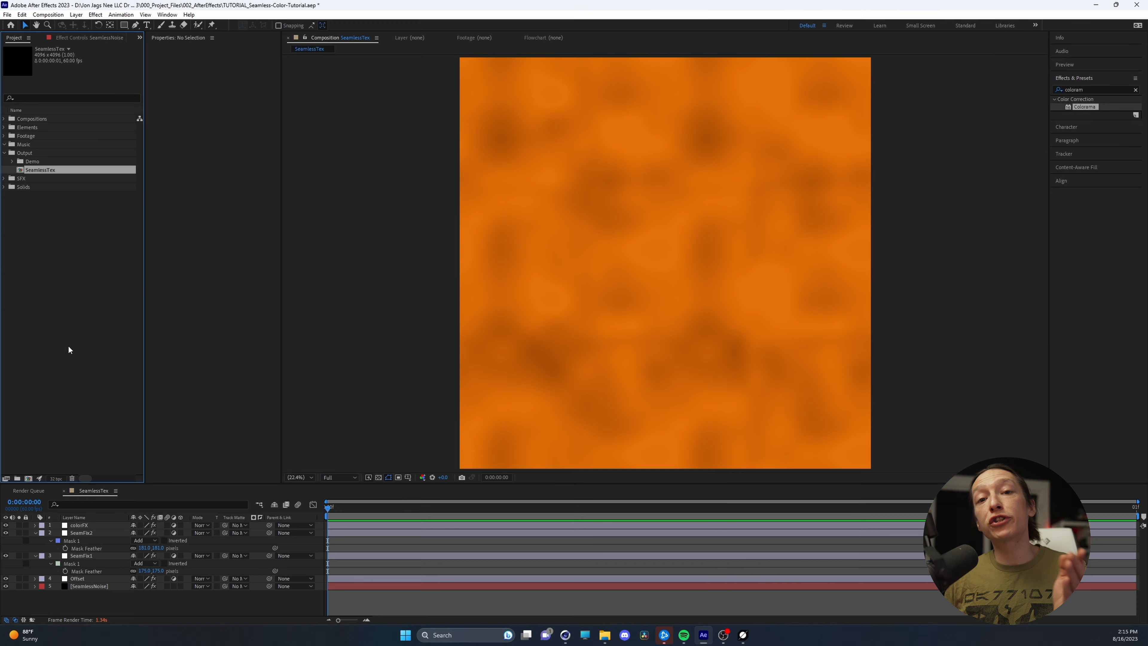
# In After Effects, import the exported Height Map_4096x4096.png from the 003_PRE-RENDERS > Seamless Tex Tut folder into the project
pyautogui.click(605, 635)
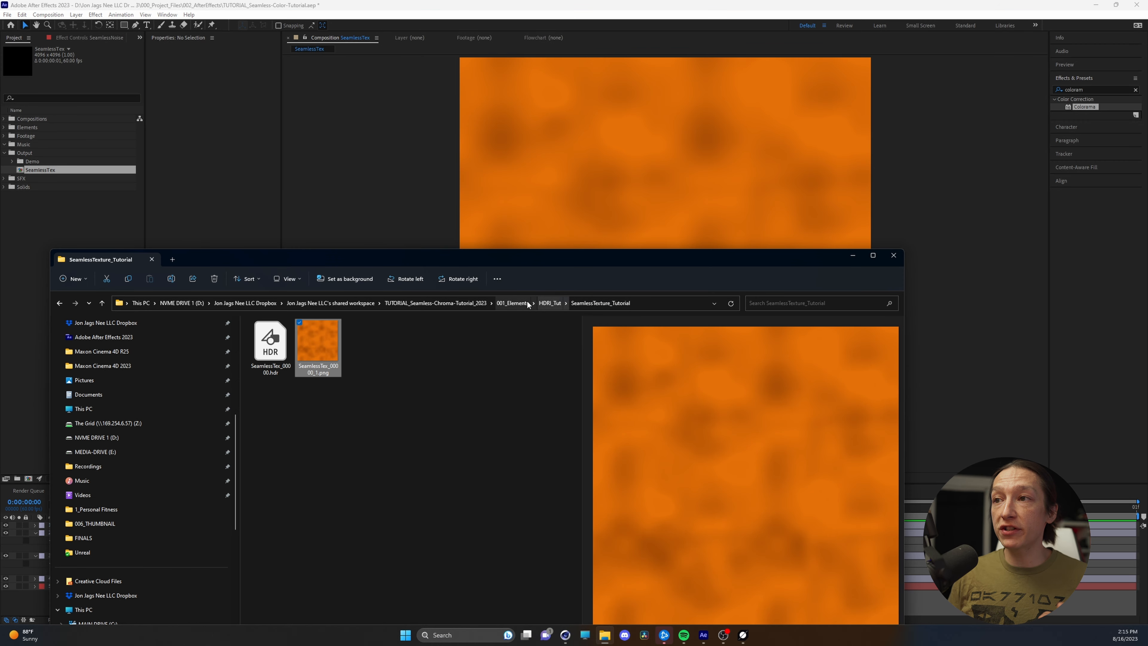
pyautogui.click(457, 303)
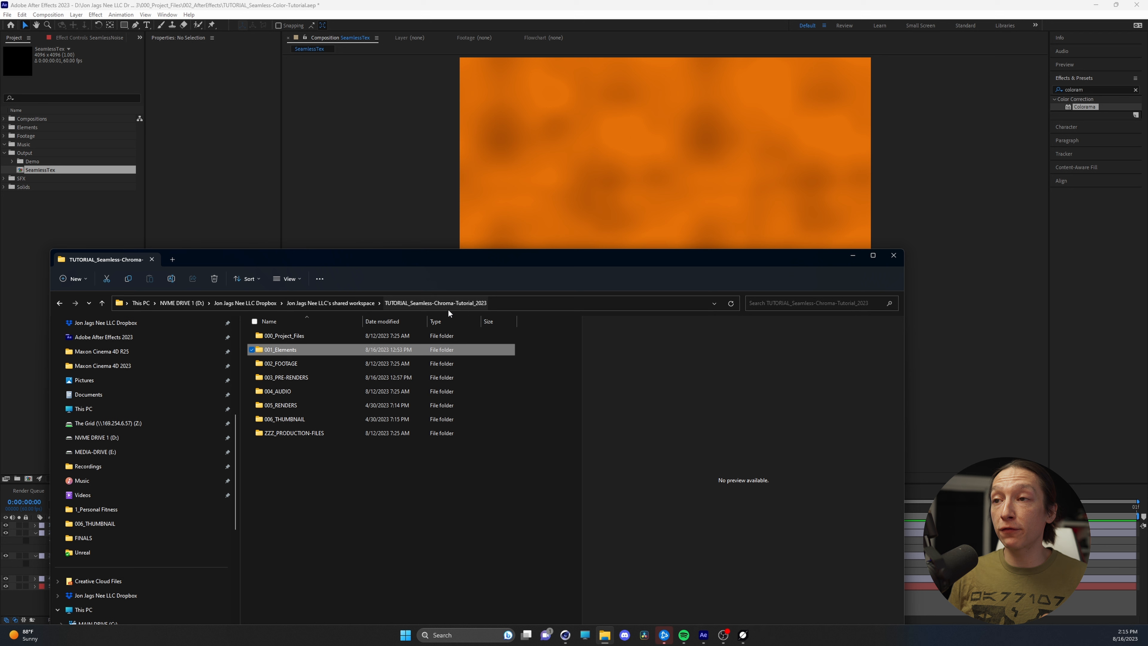
pyautogui.click(289, 378)
pyautogui.doubleClick(289, 378)
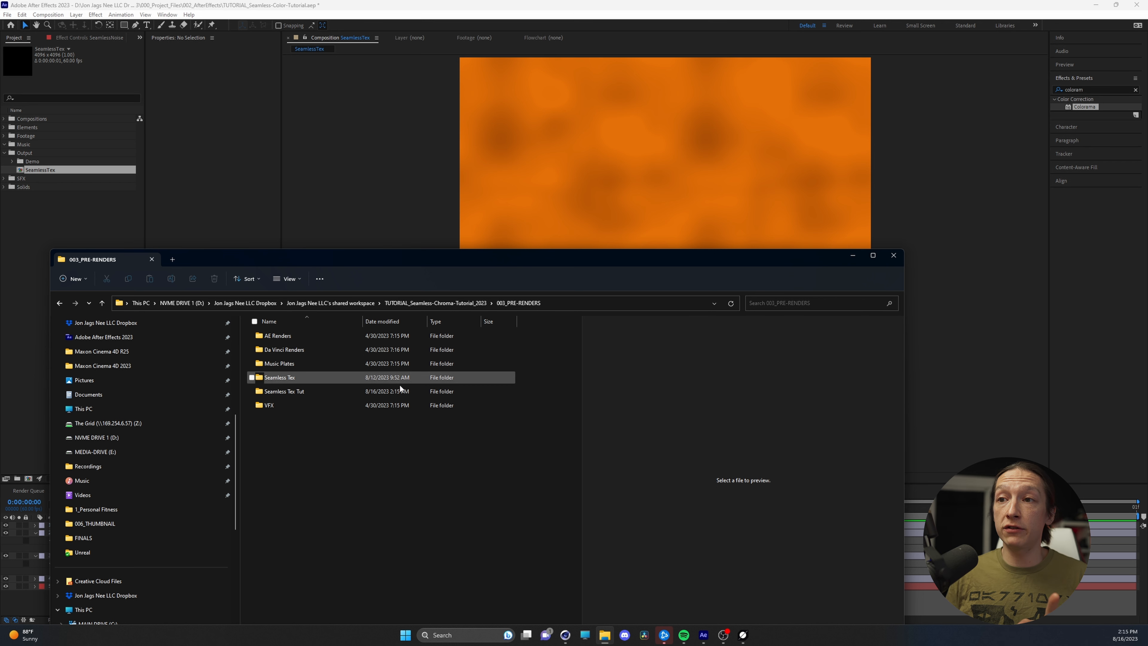
pyautogui.doubleClick(289, 392)
pyautogui.moveTo(280, 352); pyautogui.dragTo(58, 209)
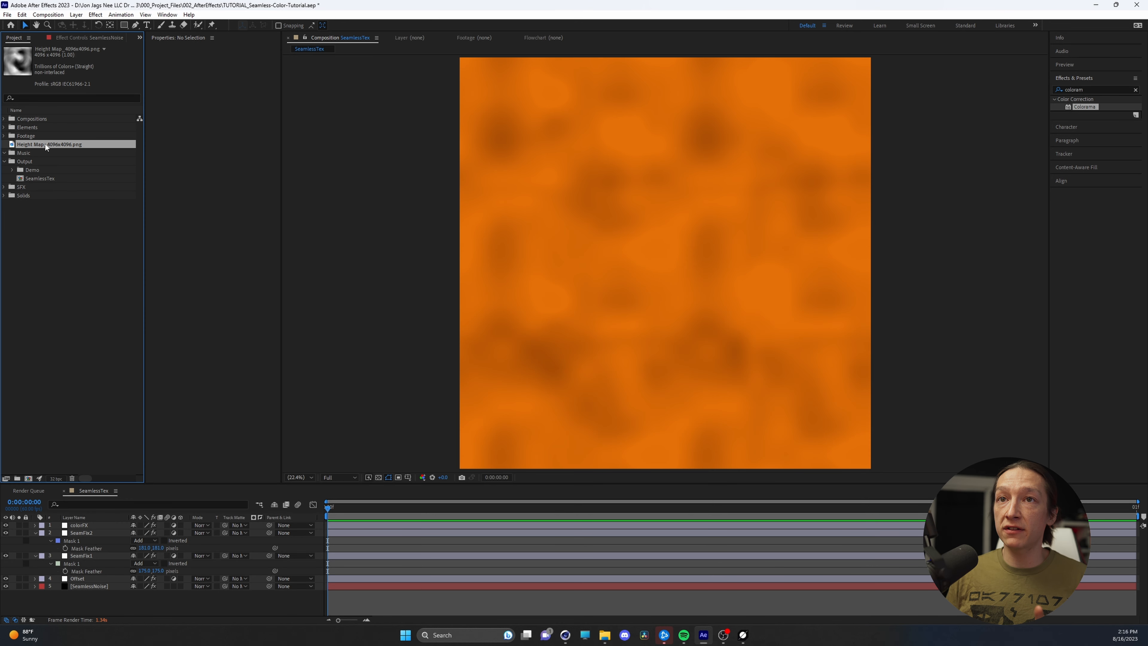
# Place the height map image in the SeamlessTex composition directly beneath the colorFX adjustment layer
pyautogui.moveTo(45, 144); pyautogui.dragTo(100, 531)
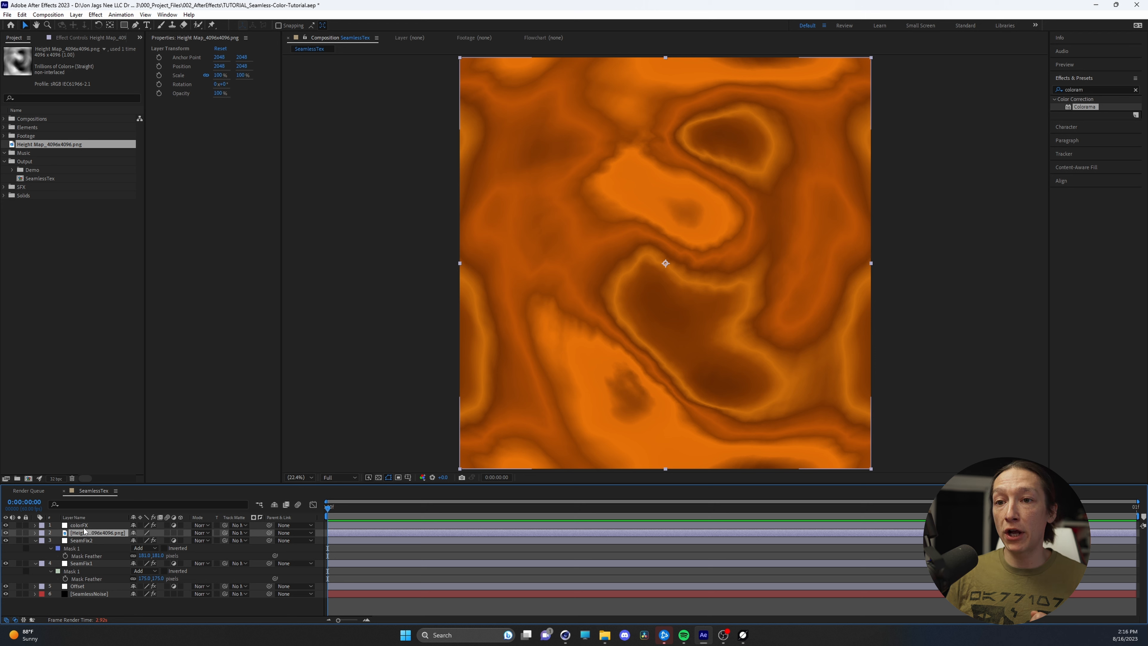
pyautogui.click(86, 525)
pyautogui.click(83, 535)
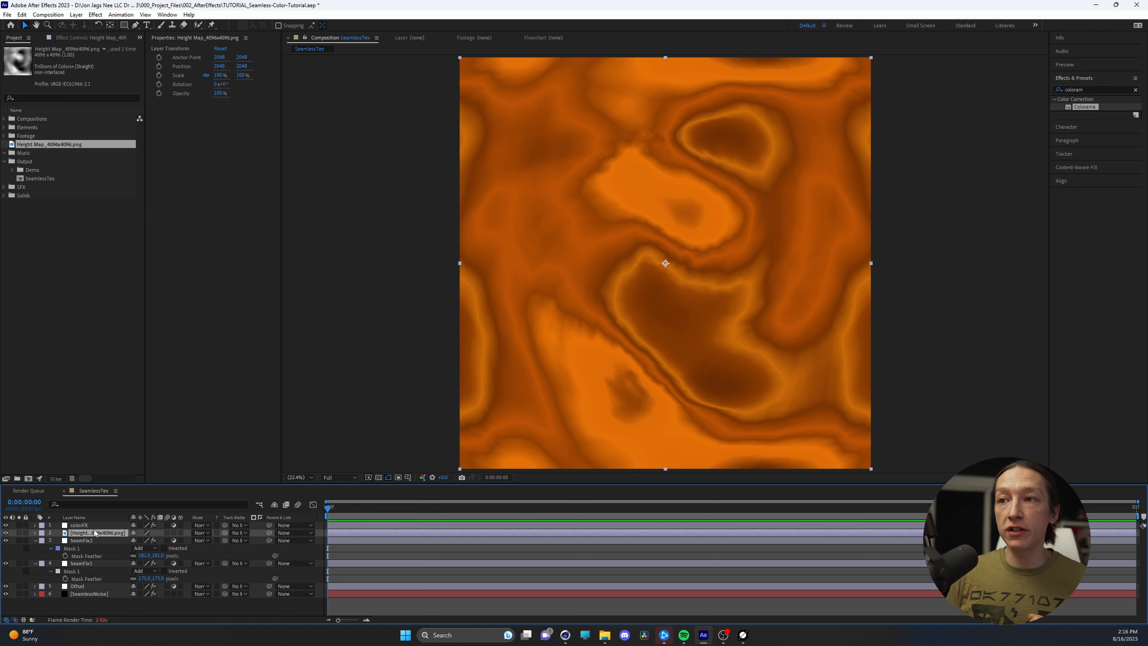
# Try the Golden 2 palette for the Colorama effect on the colorFX layer, and settle on Golden 1
pyautogui.click(104, 526)
pyautogui.click(75, 36)
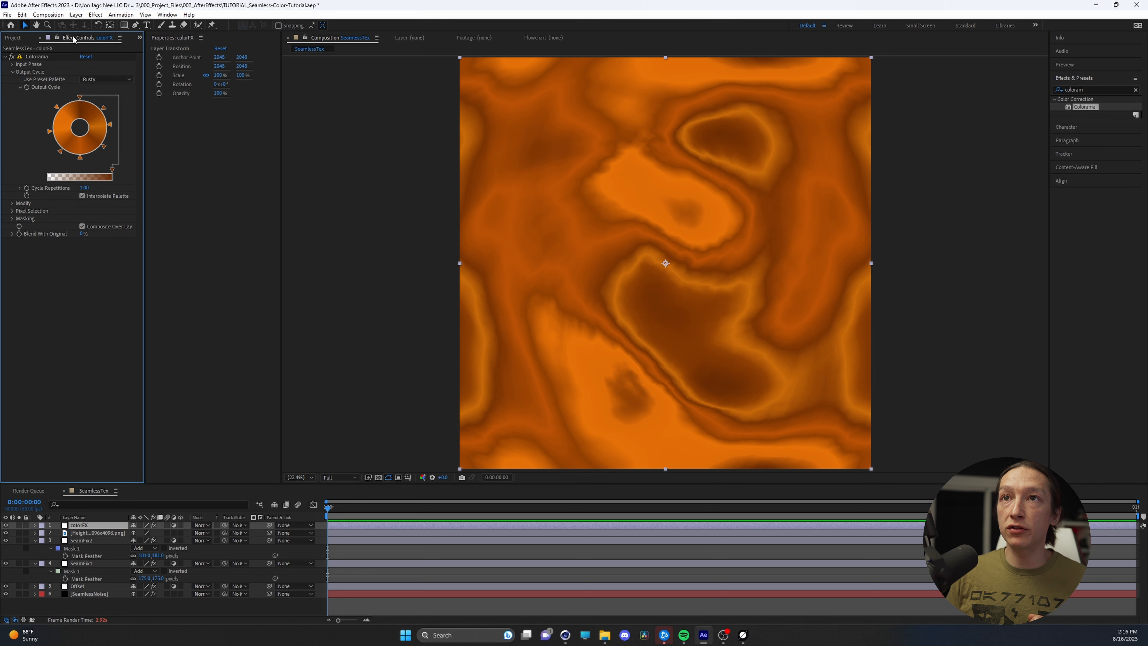
pyautogui.click(106, 79)
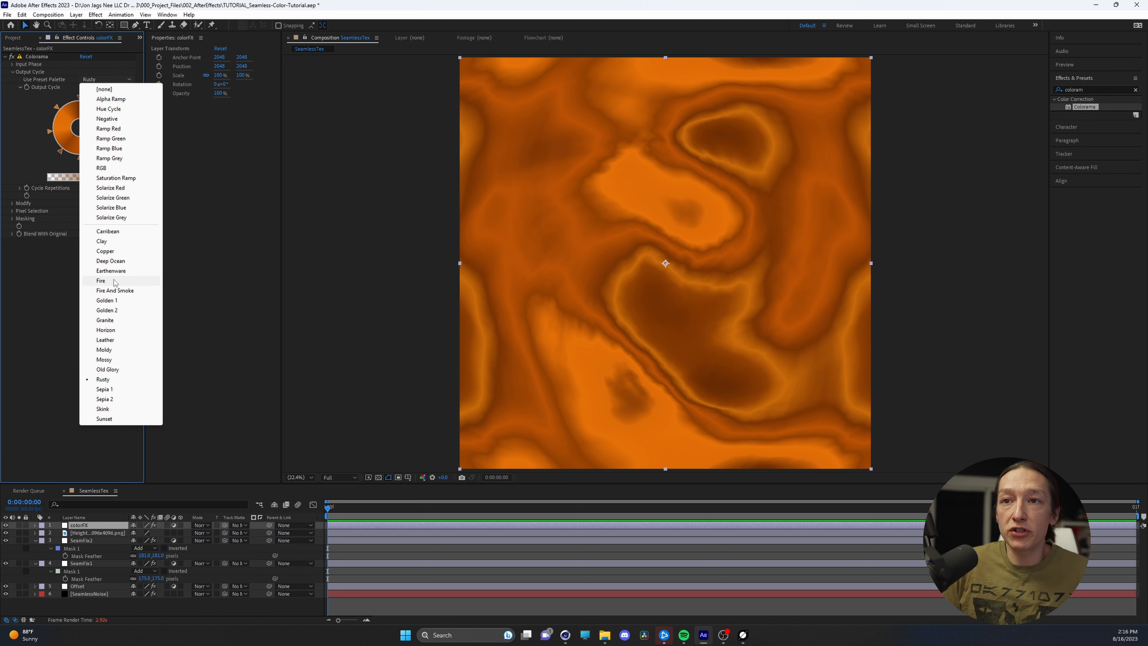
pyautogui.click(116, 314)
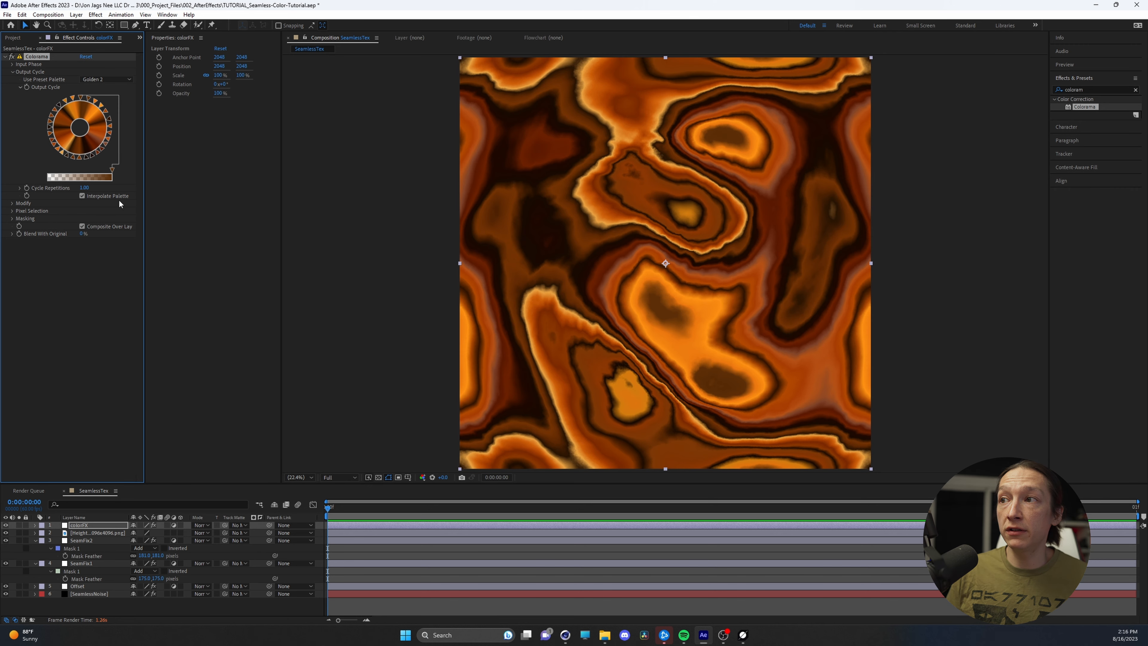
pyautogui.click(106, 79)
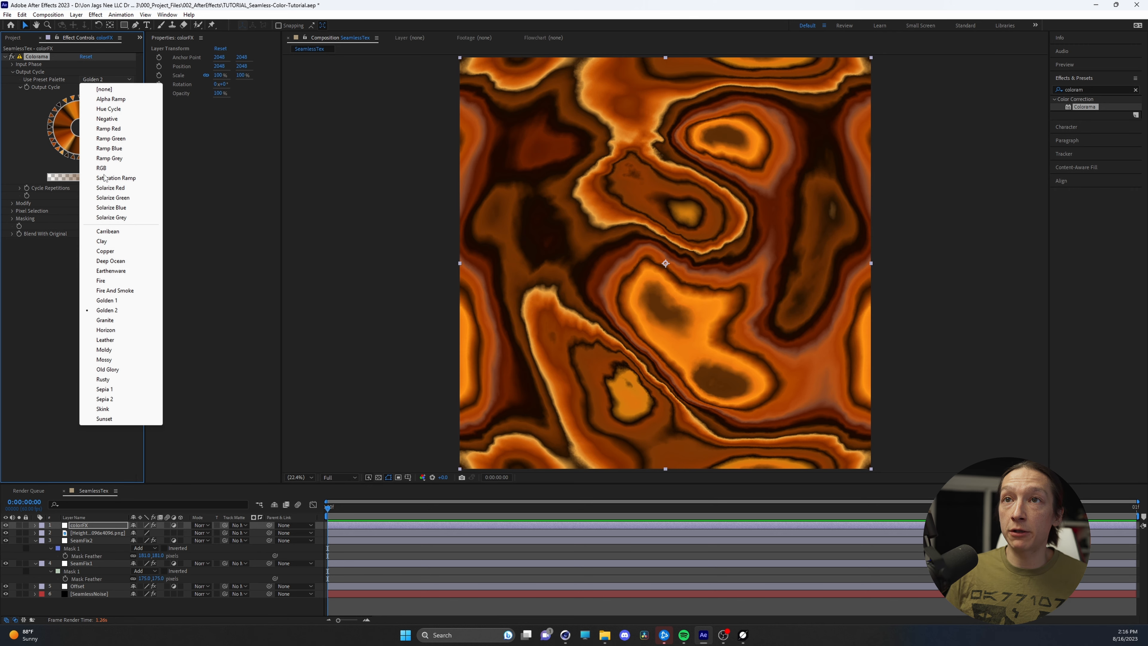
pyautogui.click(112, 298)
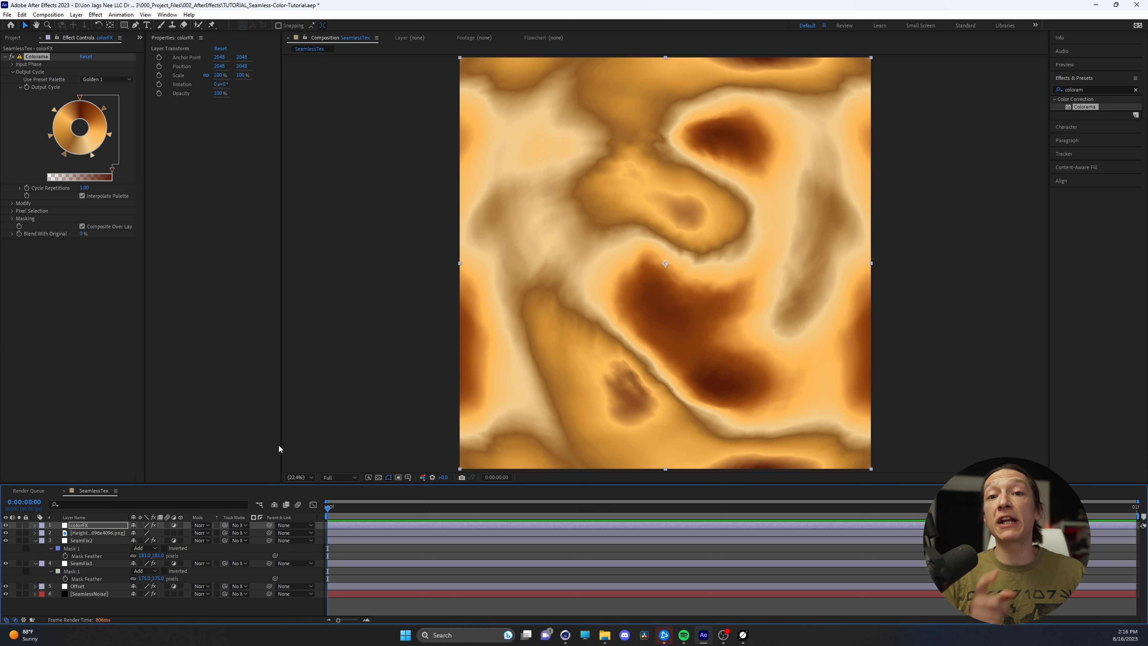
# Queue the SeamlessTex composition for rendering as an HDR Sequence named SeamlessTex_[#####]_WC.hdr in the SeamlessTexture_Tutorial folder
pyautogui.hotkey('ctrl', 'm')
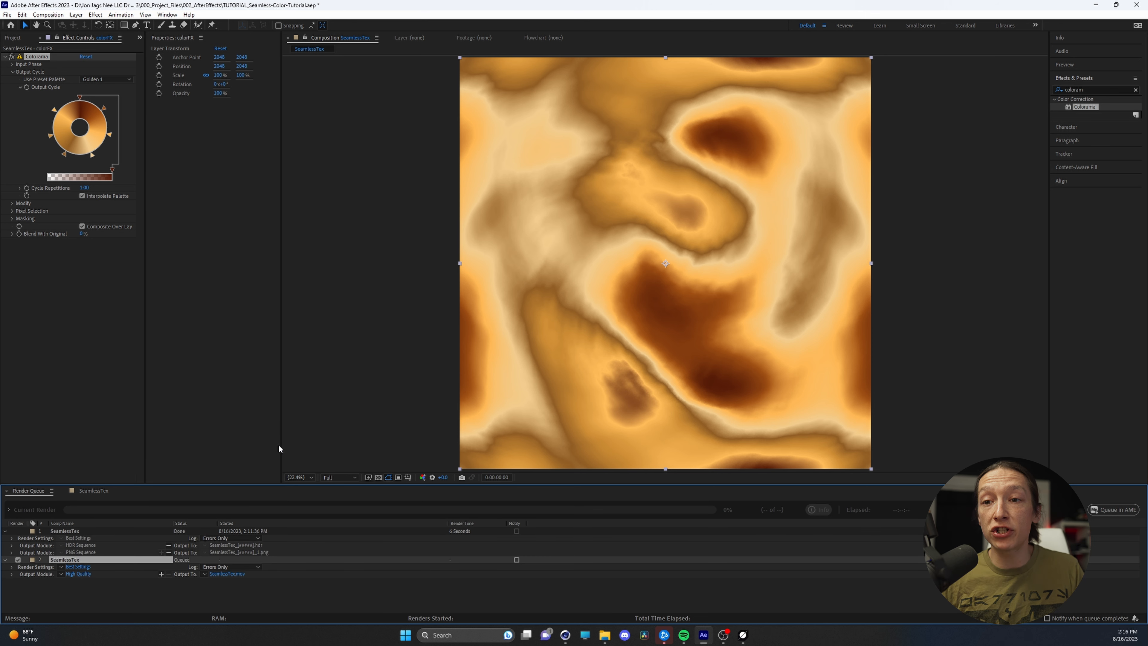
pyautogui.click(78, 574)
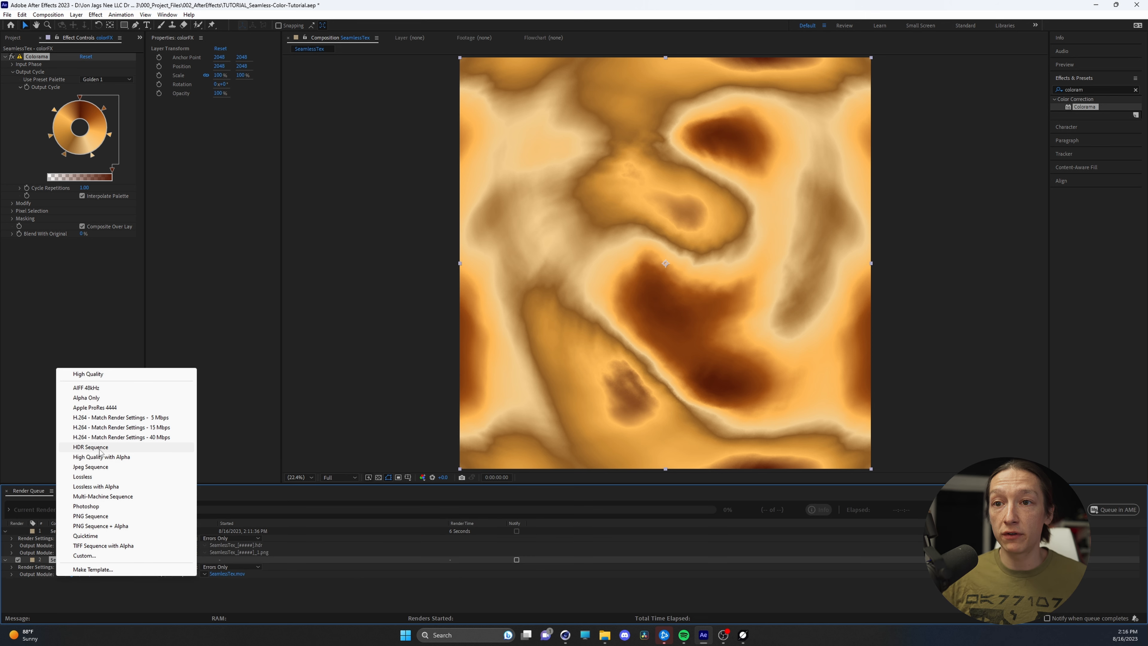
pyautogui.click(88, 448)
pyautogui.click(224, 573)
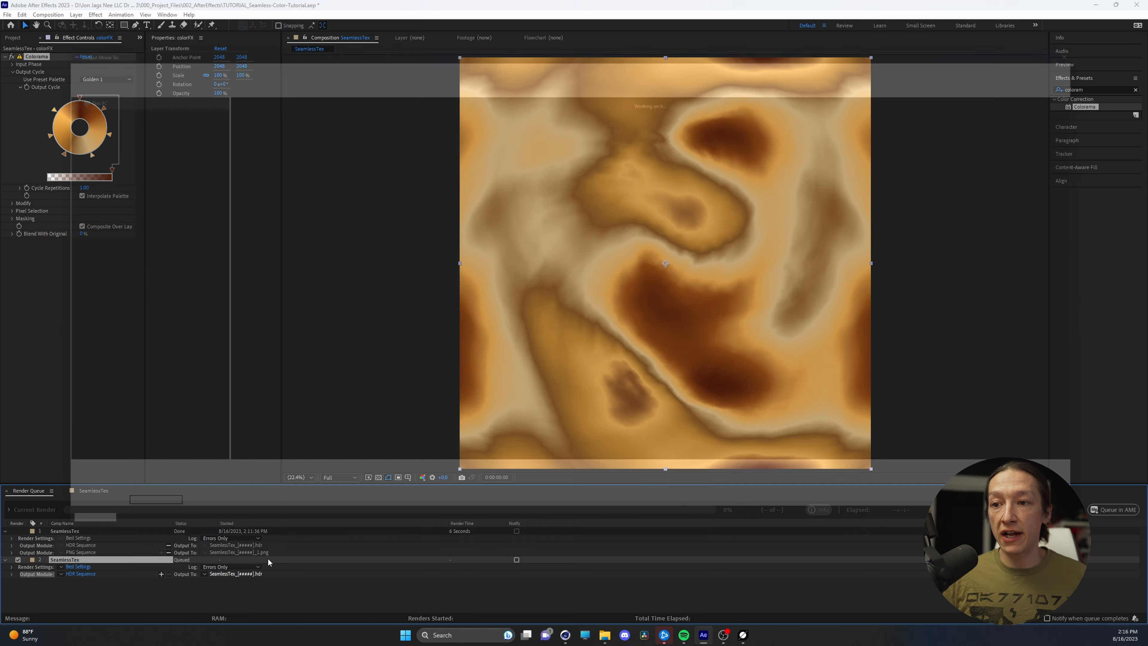
pyautogui.click(114, 495)
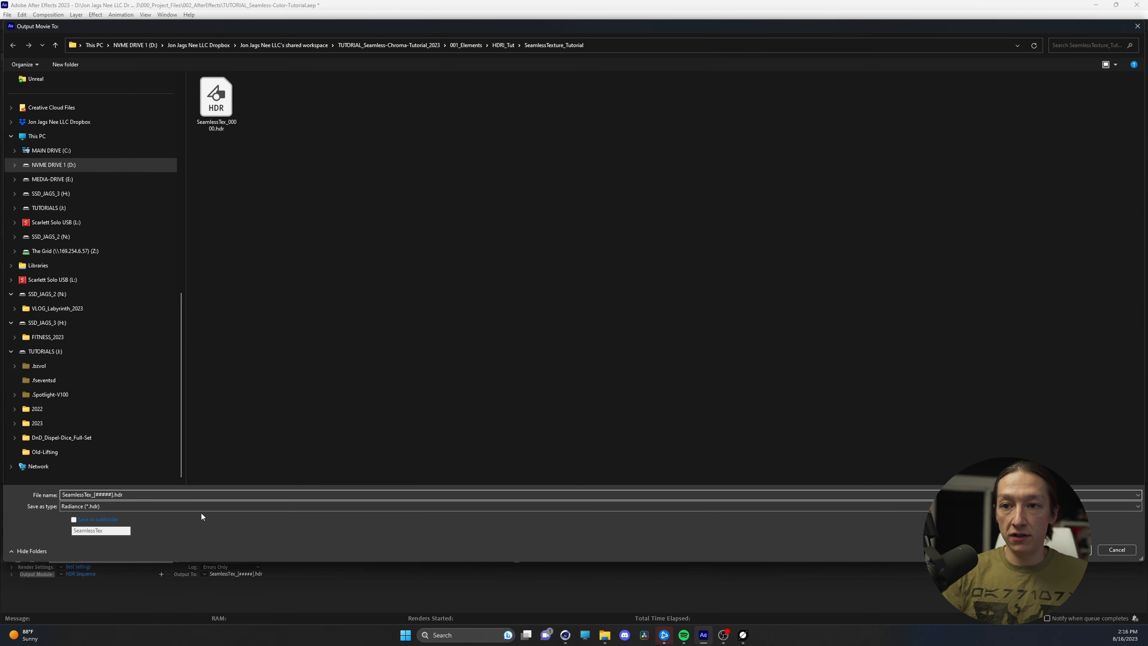
pyautogui.write('_WC')
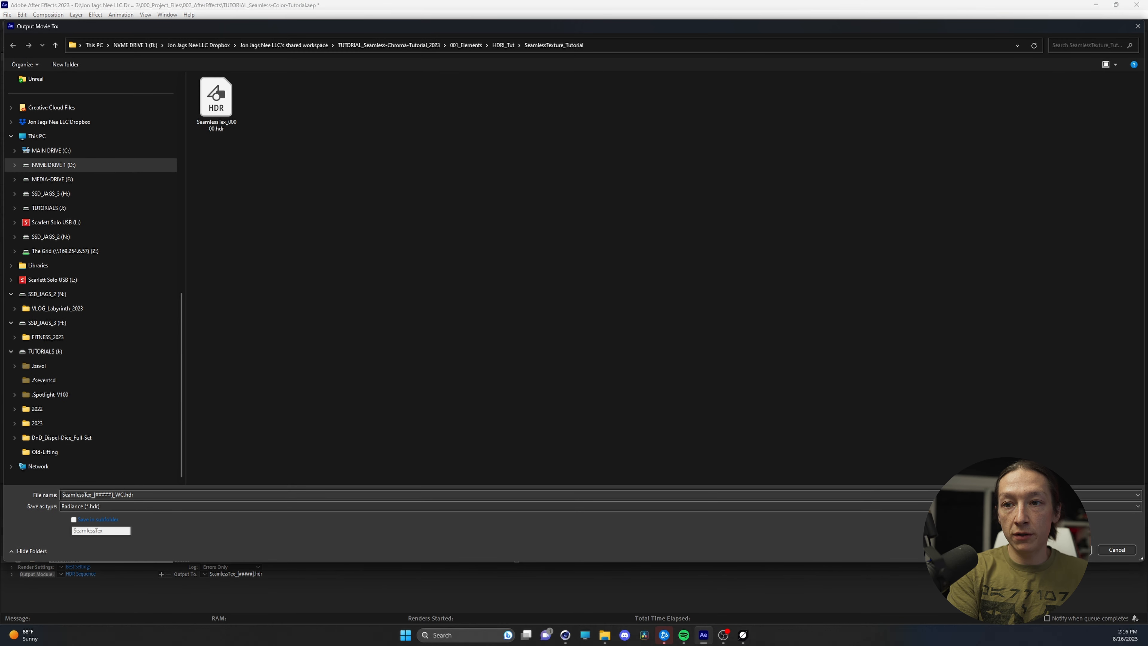
pyautogui.press('Return')
# Duplicate the output module as a PNG Sequence named SeamlessTex_[#####]_WC.png and render the queue
pyautogui.hotkey('ctrl', 'd')
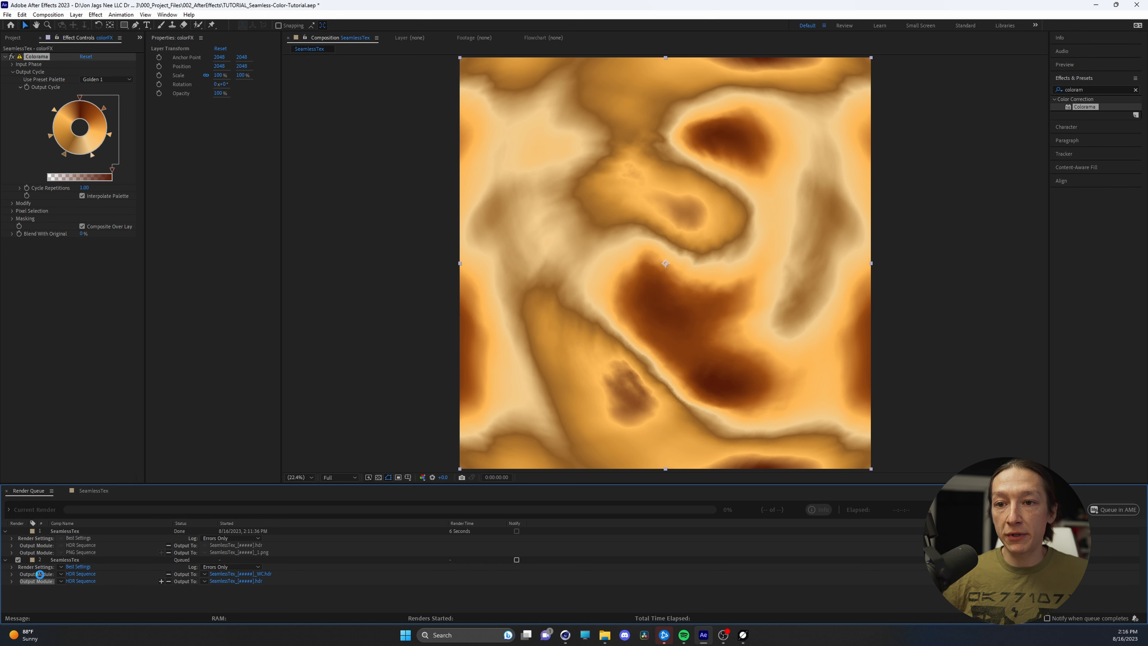
pyautogui.click(62, 582)
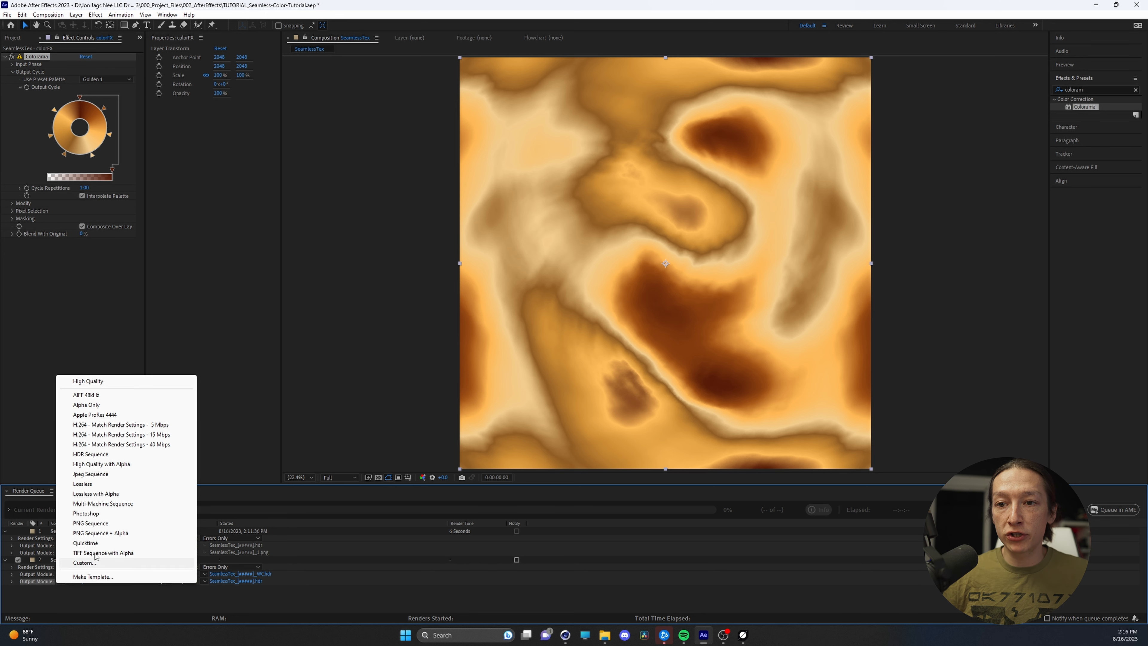
pyautogui.click(90, 523)
pyautogui.click(218, 581)
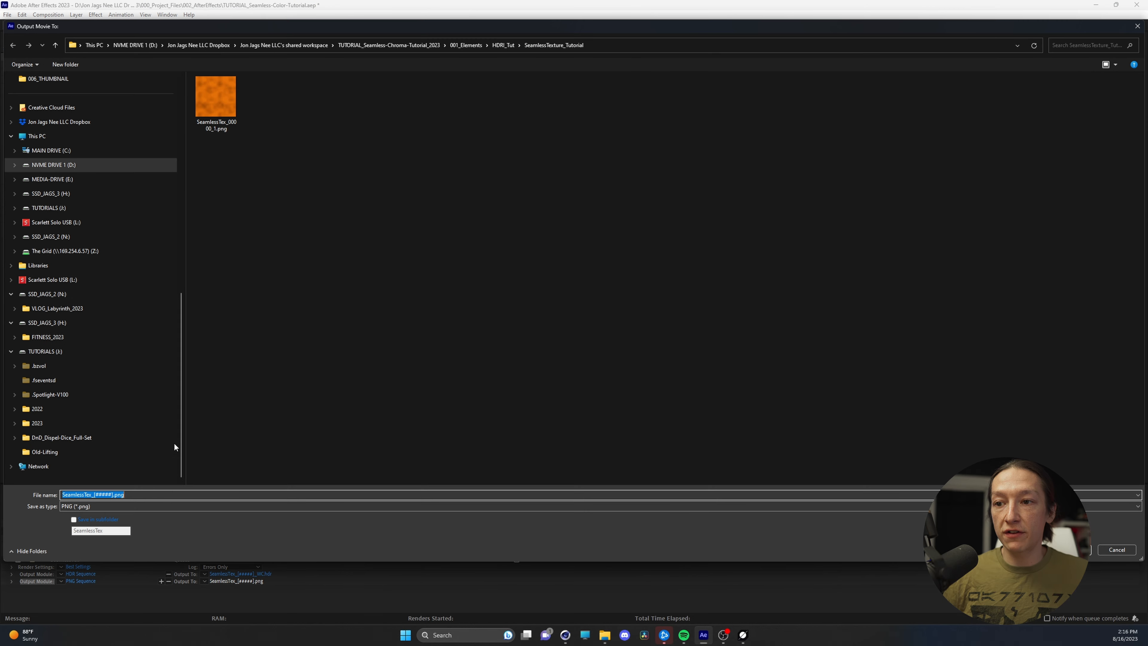
pyautogui.click(115, 496)
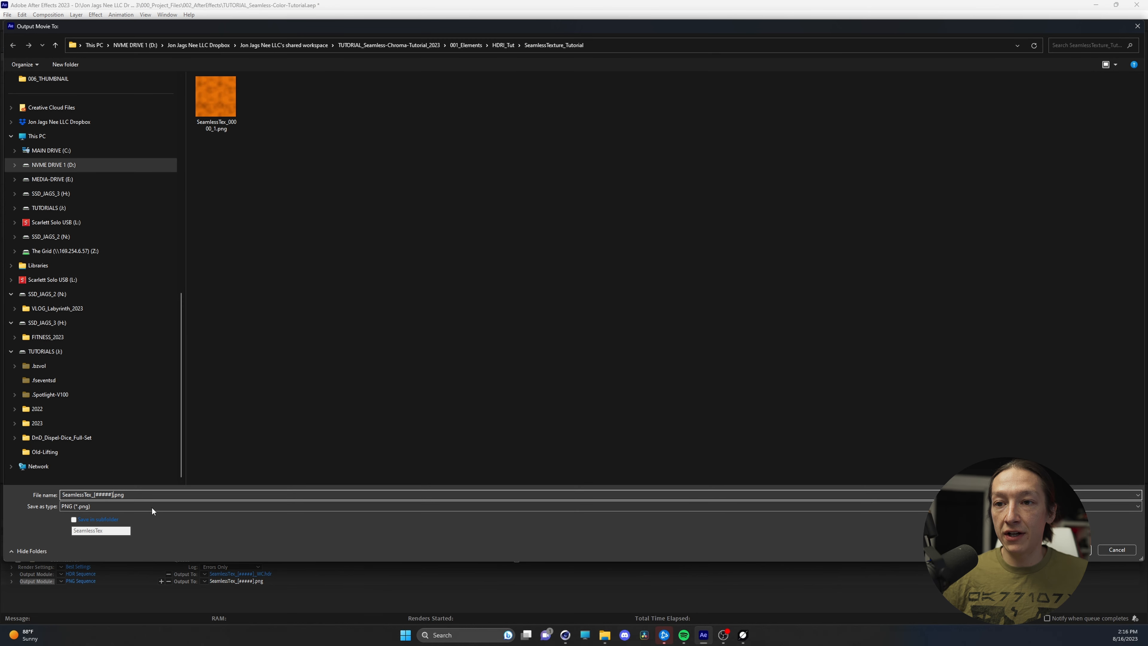
pyautogui.write('_WC')
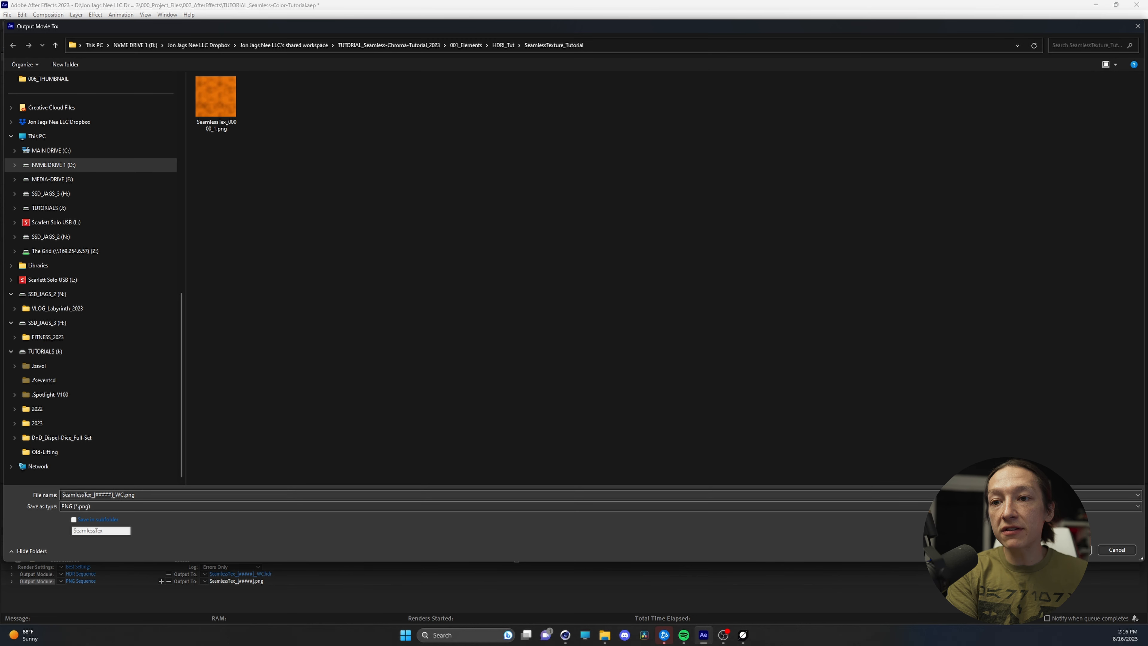
pyautogui.press('Return')
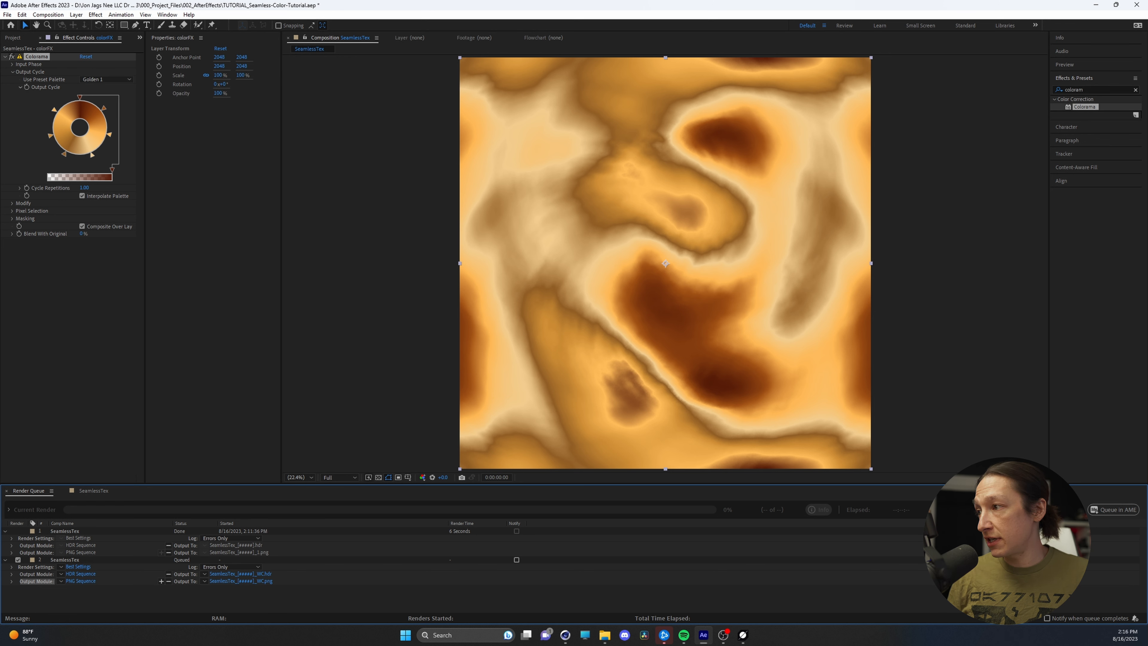
pyautogui.click(1064, 509)
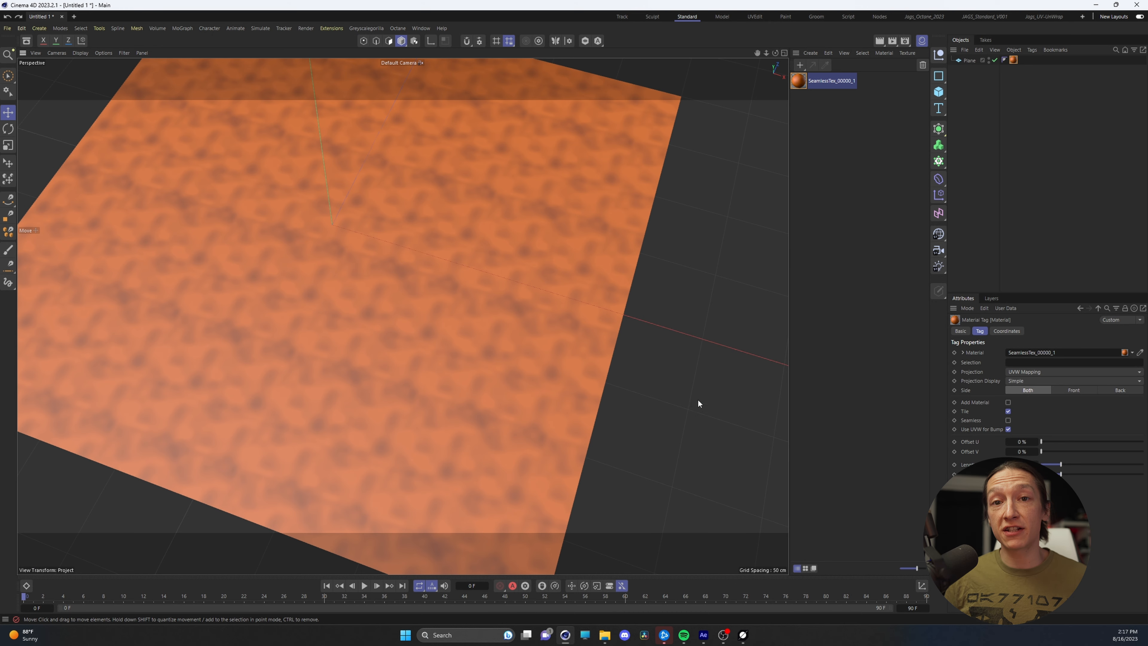
# In Cinema 4D, create a new material from SeamlessTex_00000_WC.png in the 001_Elements > HDRI_Tut > SeamlessTexture_Tutorial folder
pyautogui.click(604, 634)
pyautogui.click(435, 303)
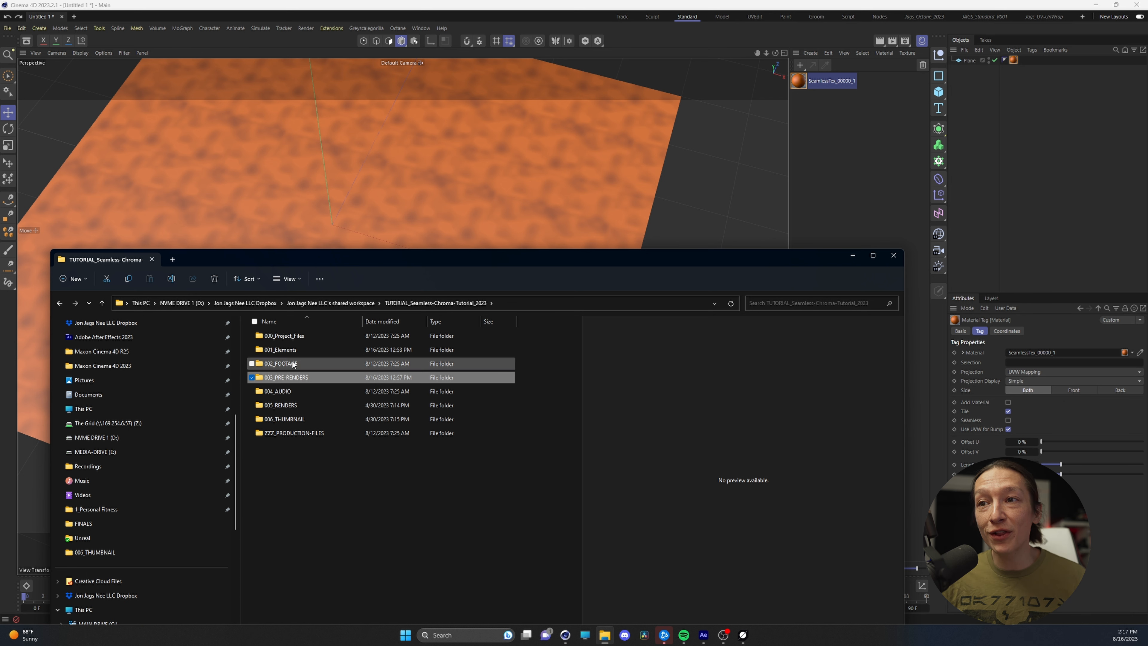
pyautogui.doubleClick(280, 350)
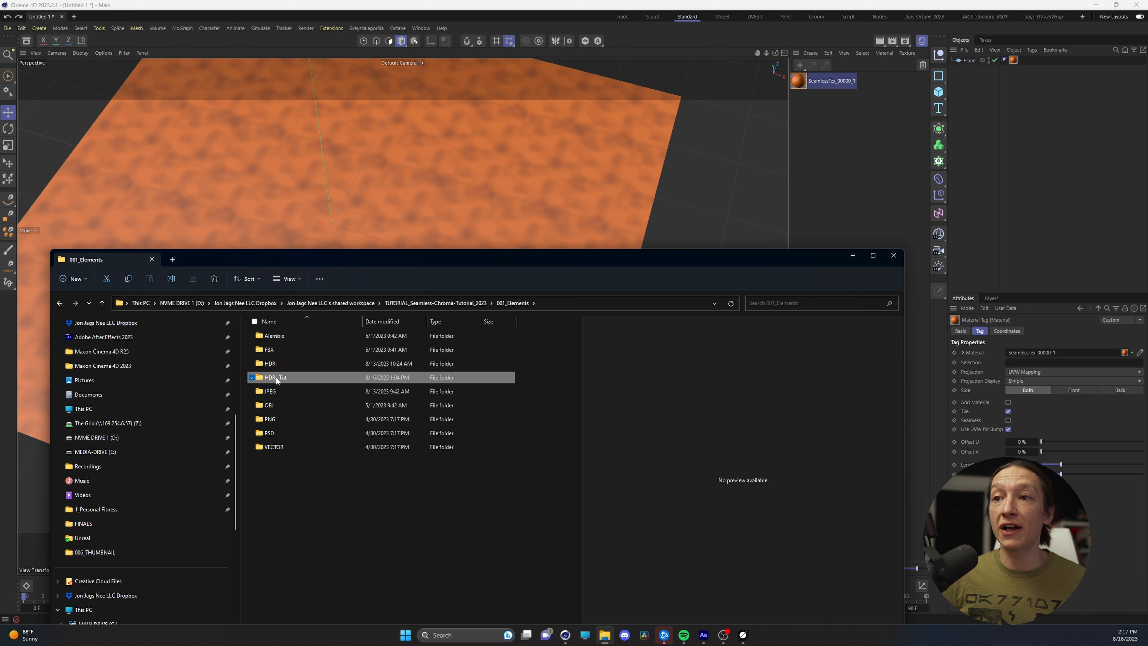
pyautogui.doubleClick(276, 378)
pyautogui.doubleClick(289, 337)
pyautogui.click(412, 340)
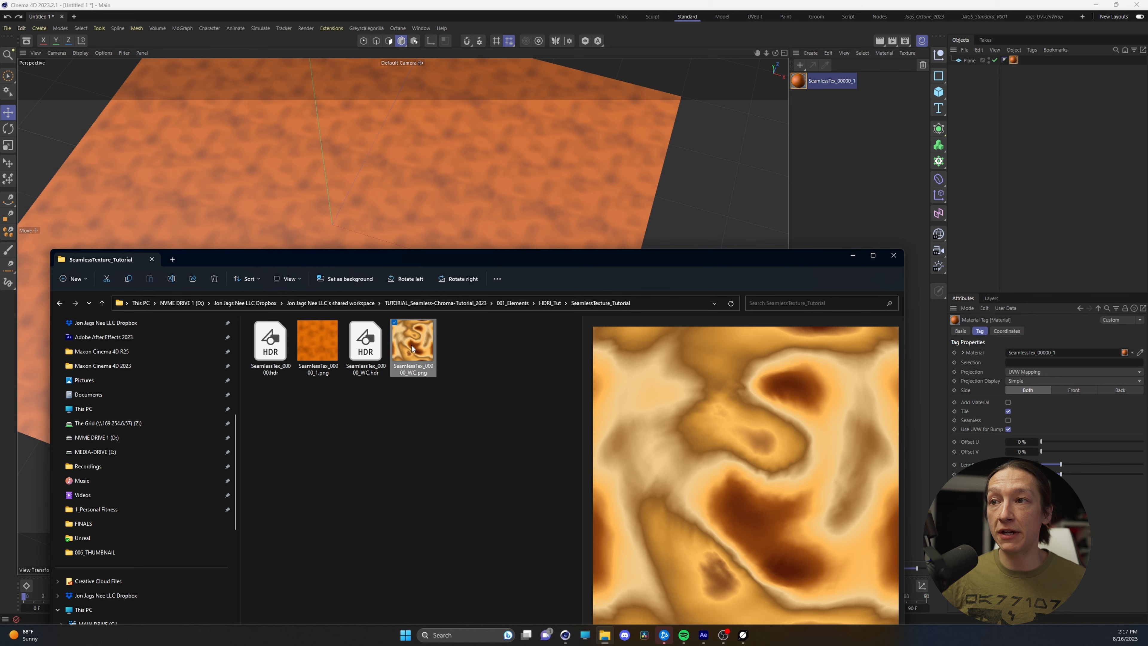
pyautogui.moveTo(413, 340); pyautogui.dragTo(815, 142)
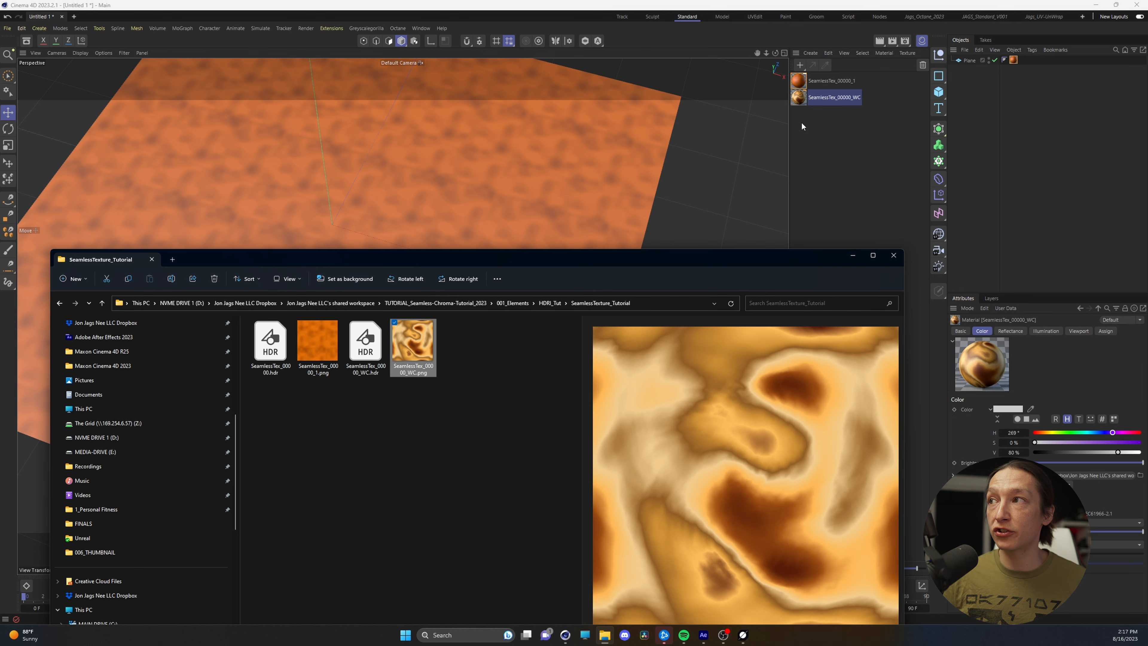
# Apply the SeamlessTex_00000_WC material to the plane, set its U and V length to 20%, and inspect the tiling up close
pyautogui.click(853, 255)
pyautogui.moveTo(799, 98); pyautogui.dragTo(414, 202)
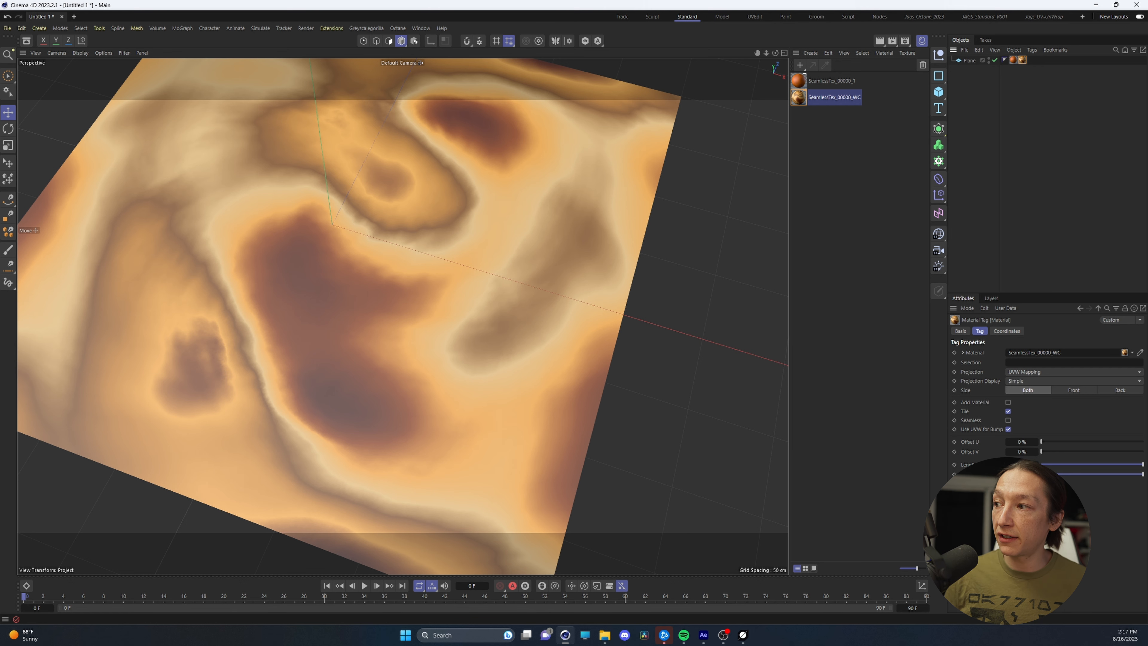
pyautogui.moveTo(1015, 464); pyautogui.dragTo(1051, 461)
pyautogui.write('20')
pyautogui.press('Tab')
pyautogui.write('20')
pyautogui.press('Return')
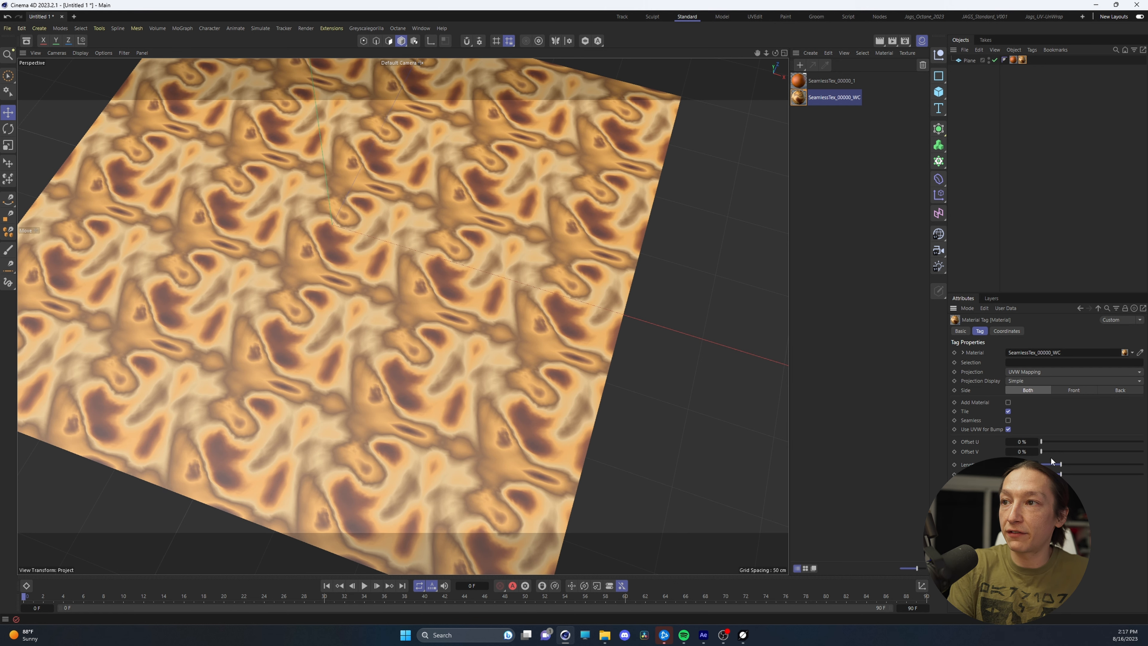
pyautogui.click(350, 350)
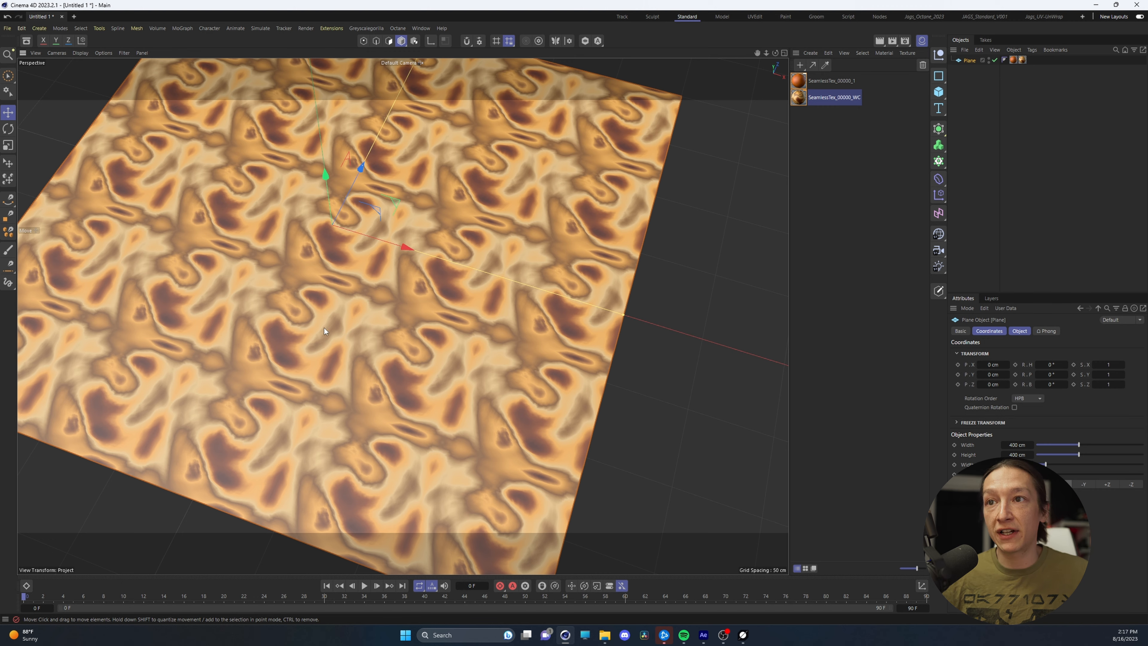
pyautogui.scroll(10, 241, 267)
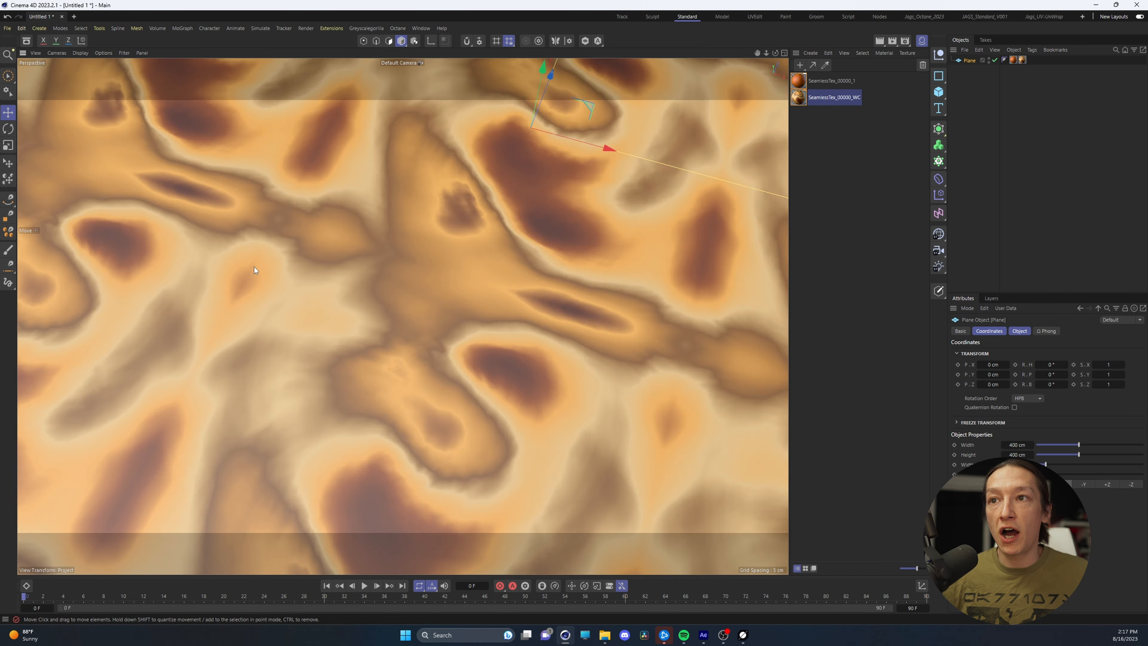
pyautogui.scroll(-8, 228, 276)
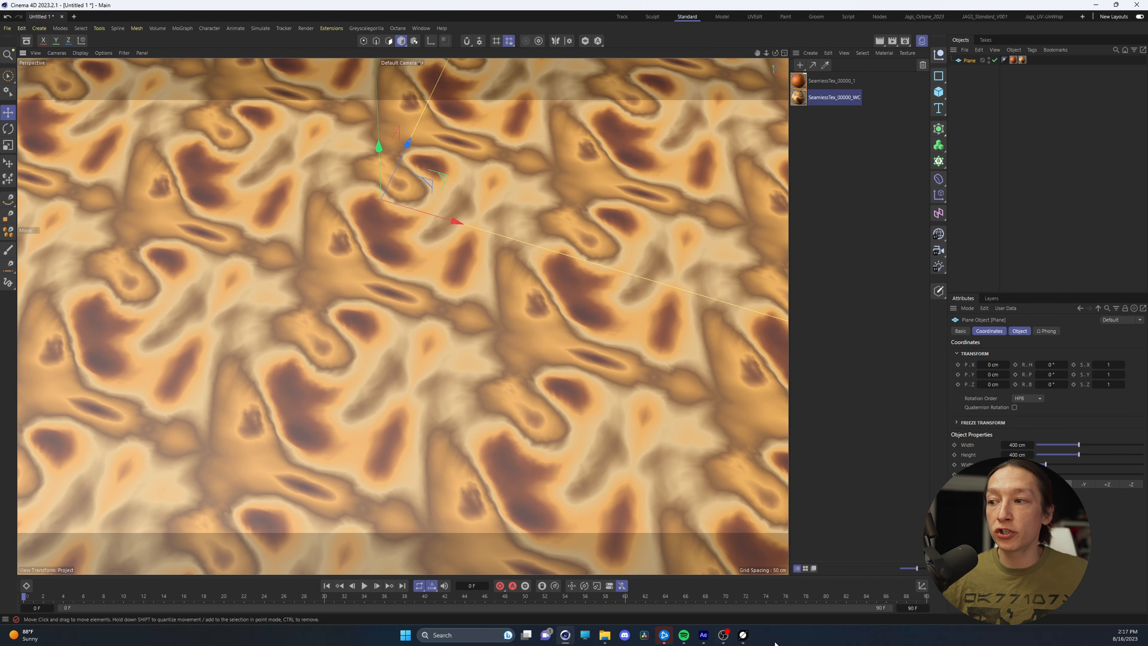
# Switch to World Creator and close it
pyautogui.click(742, 635)
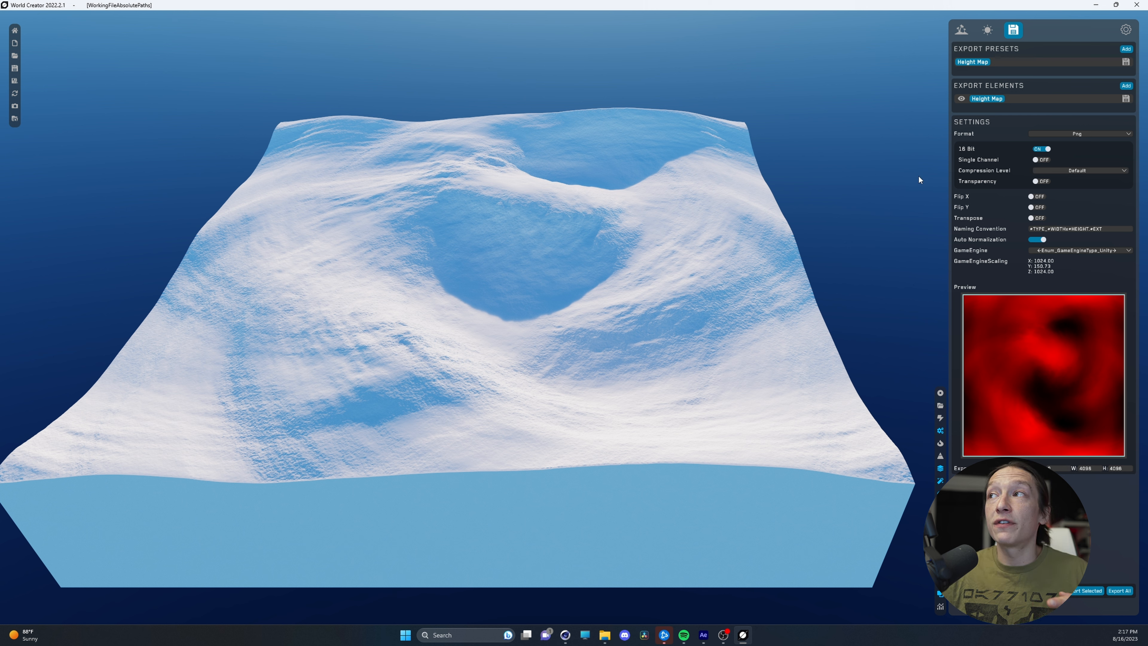
pyautogui.click(1144, 9)
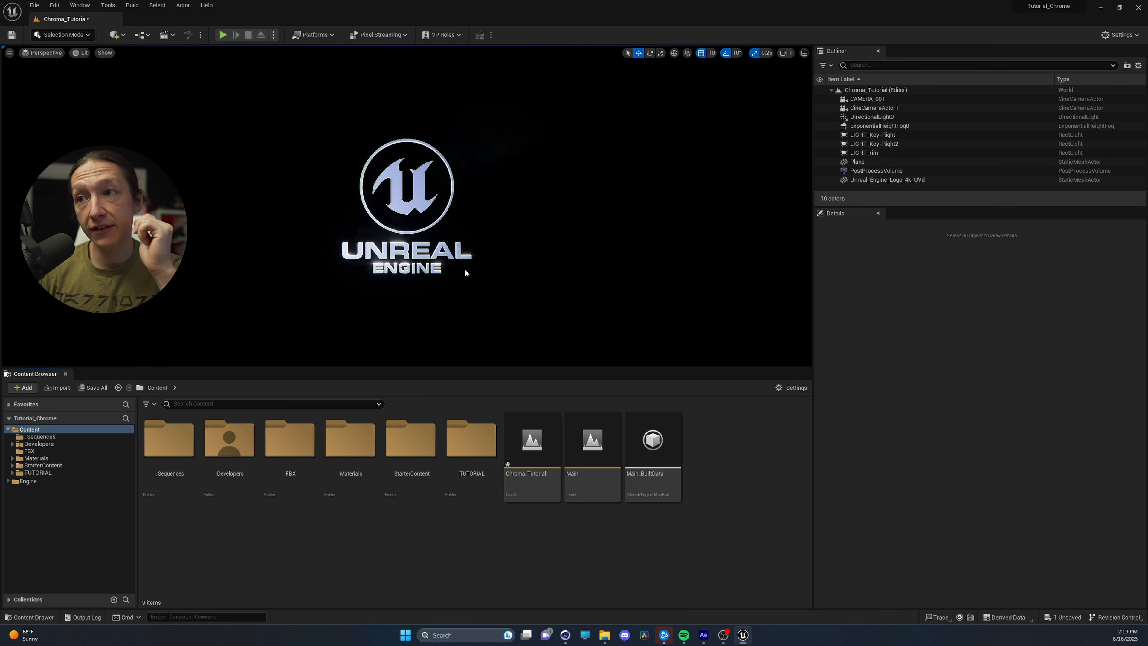
# In Unreal Engine's Chroma_Tutorial level, select the logo mesh and create a folder named Materials_Tut in Content
pyautogui.click(417, 212)
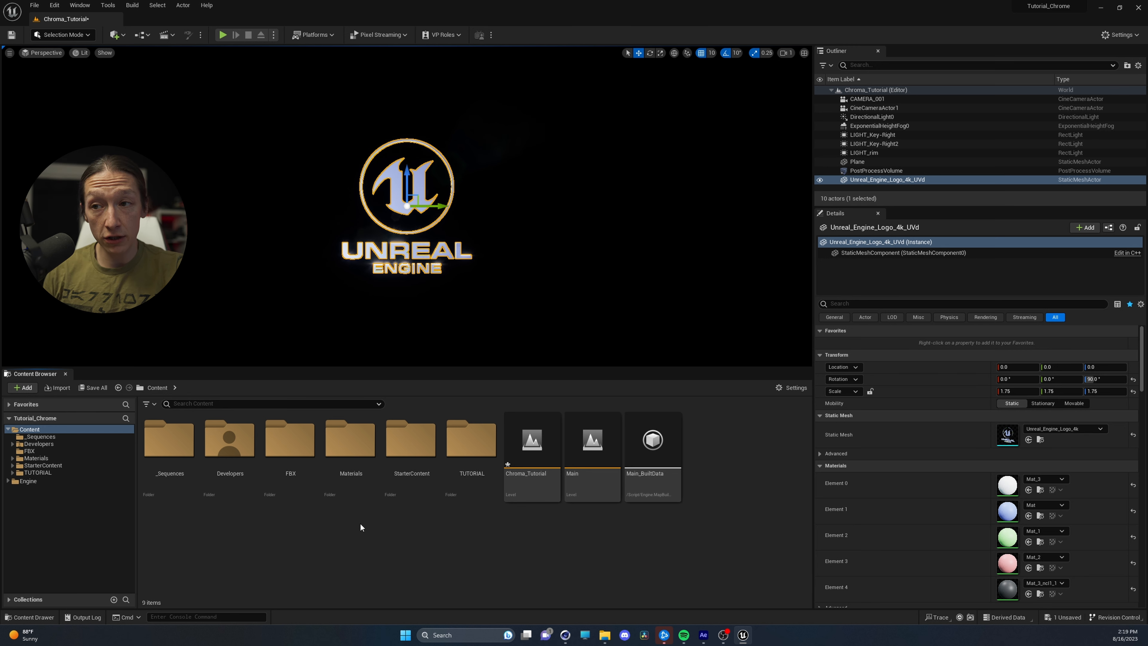
pyautogui.rightClick(407, 550)
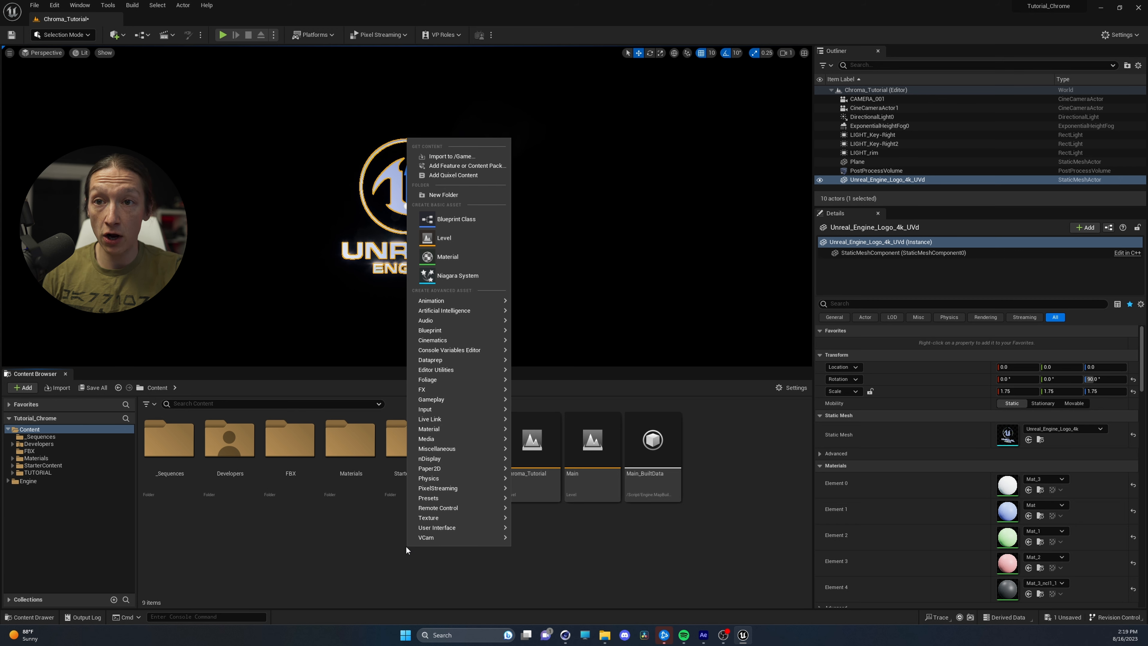
pyautogui.click(459, 198)
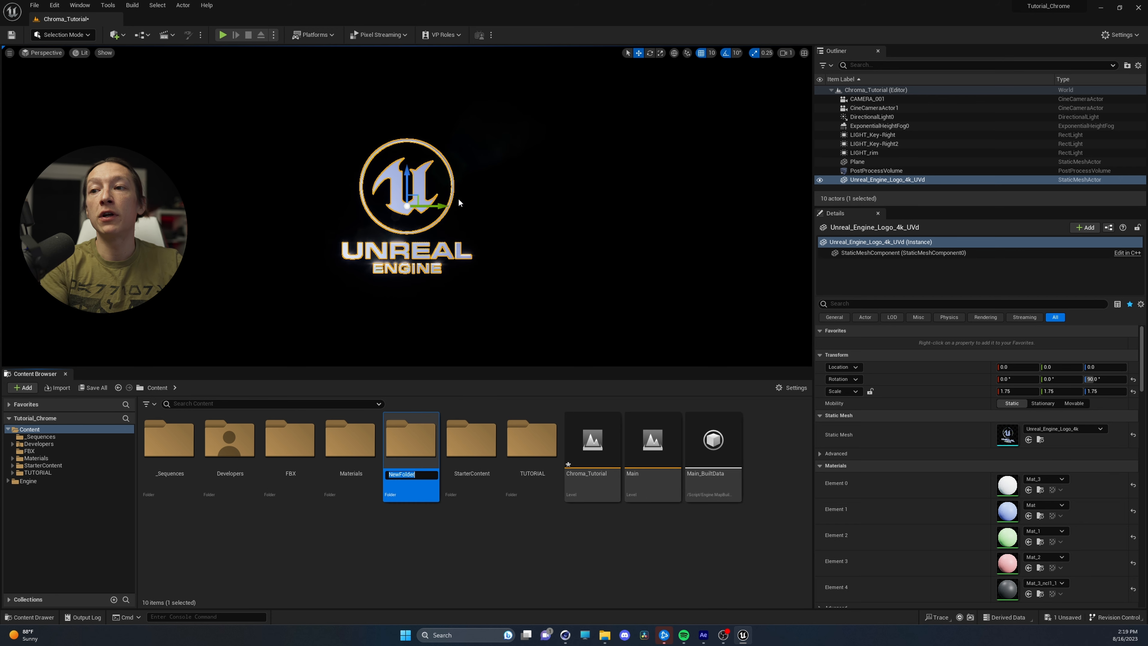
pyautogui.write('Materia')
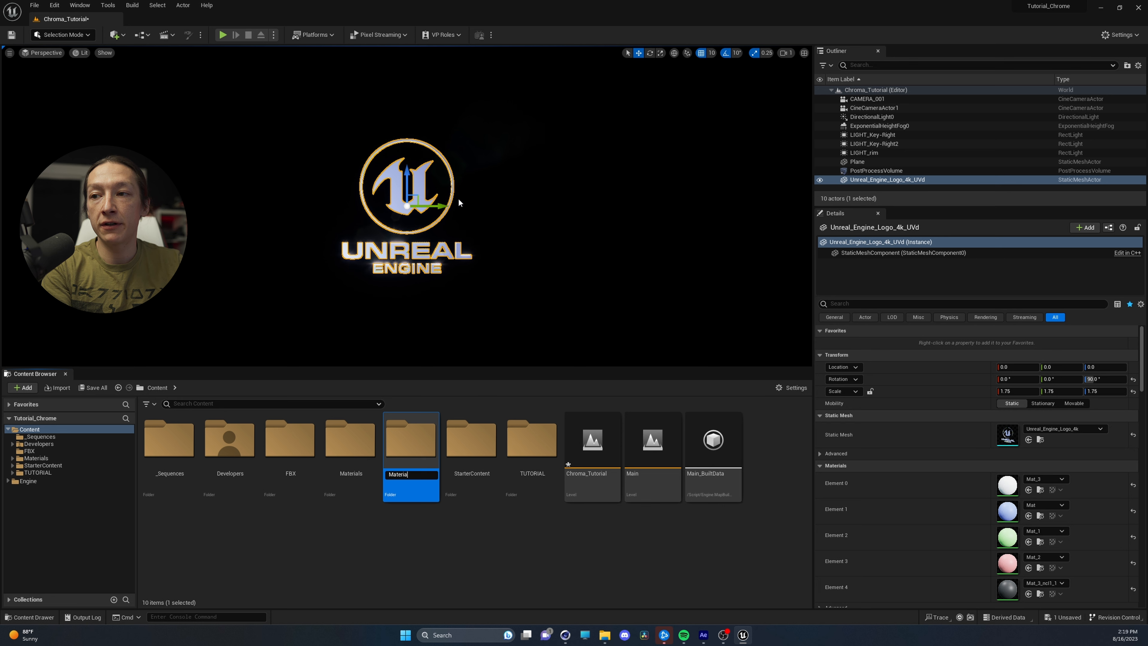
pyautogui.write('ls_Tut')
pyautogui.press('Return')
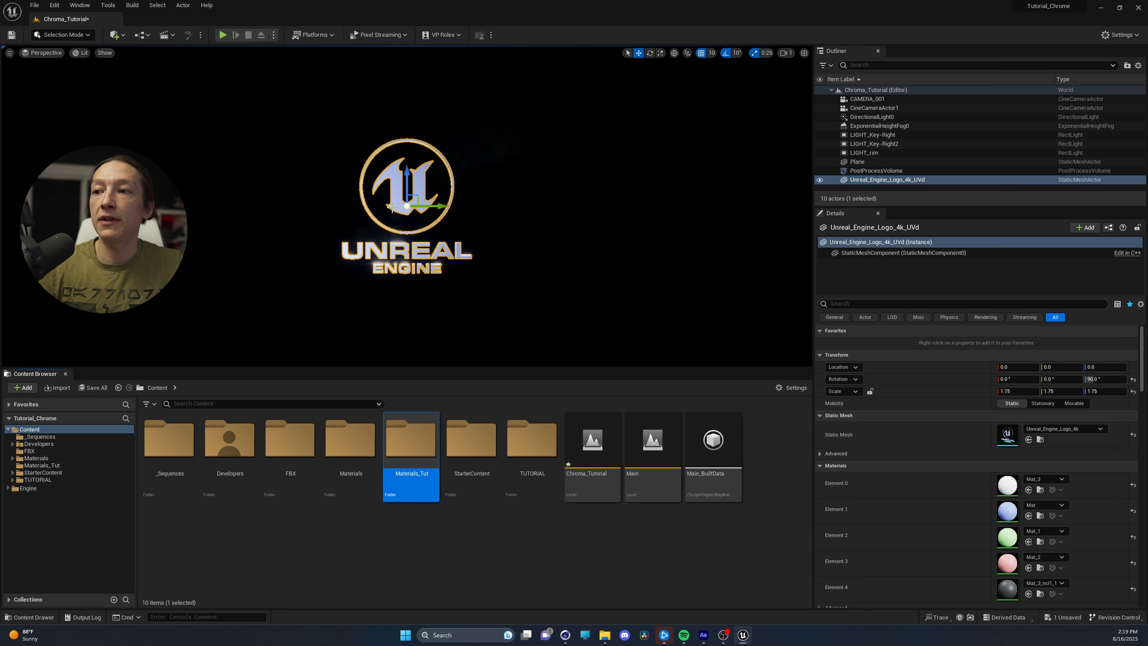
# Create a material named Chroma_Tut inside the Materials_Tut folder and open its material graph beside the content area
pyautogui.doubleClick(409, 452)
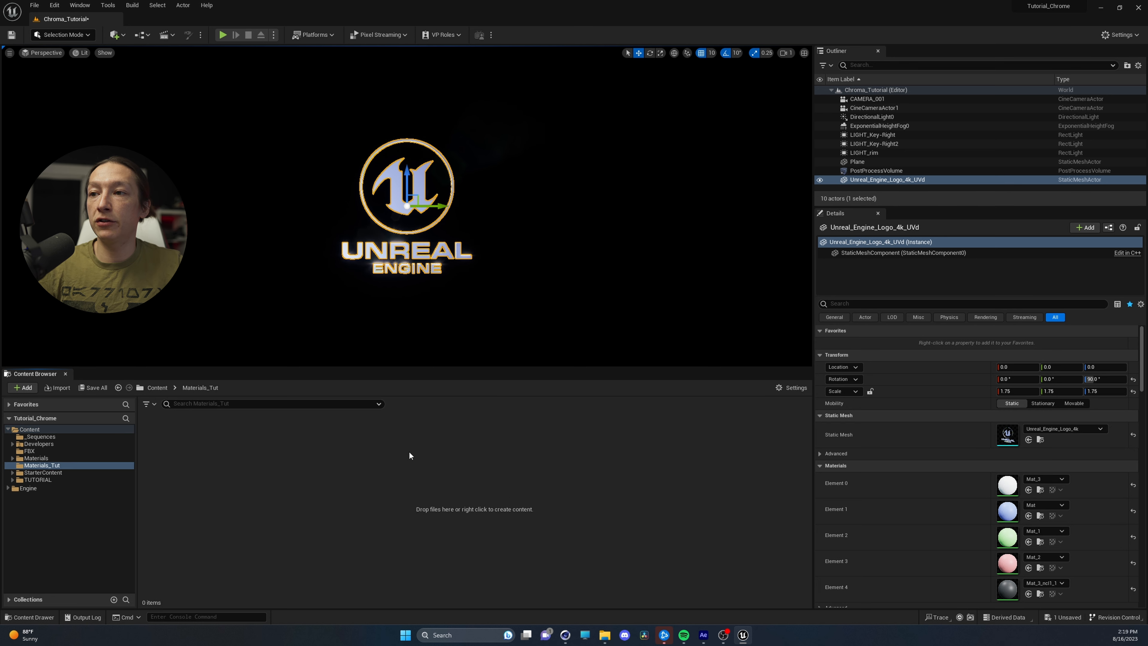
pyautogui.rightClick(261, 462)
pyautogui.moveTo(261, 456)
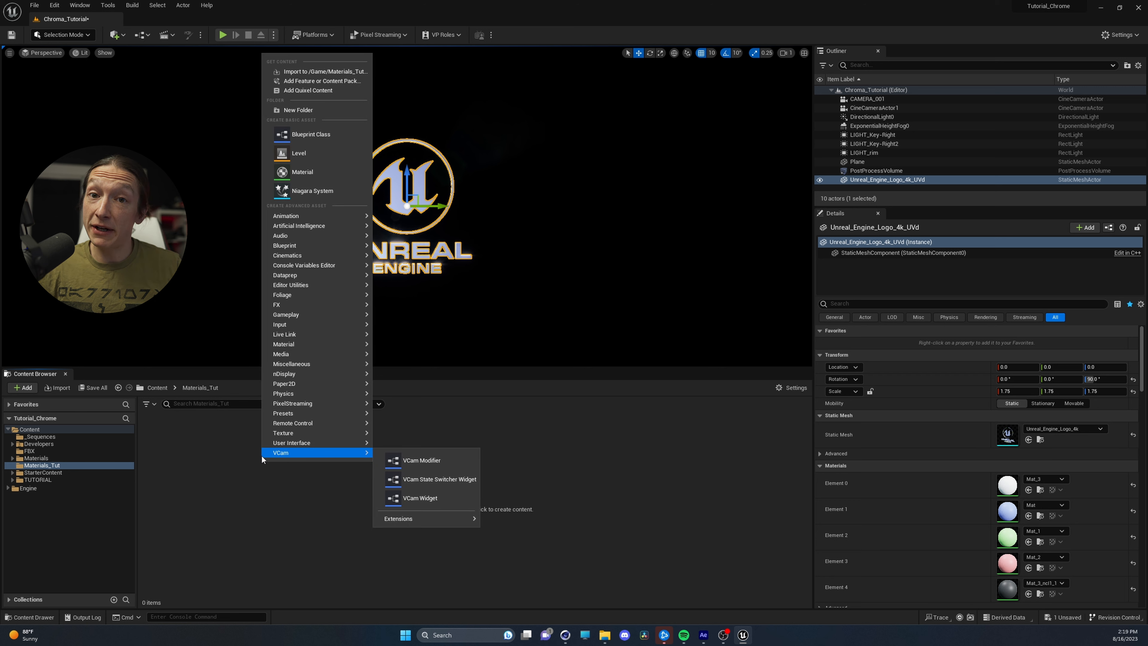
pyautogui.click(333, 177)
pyautogui.write('Chro')
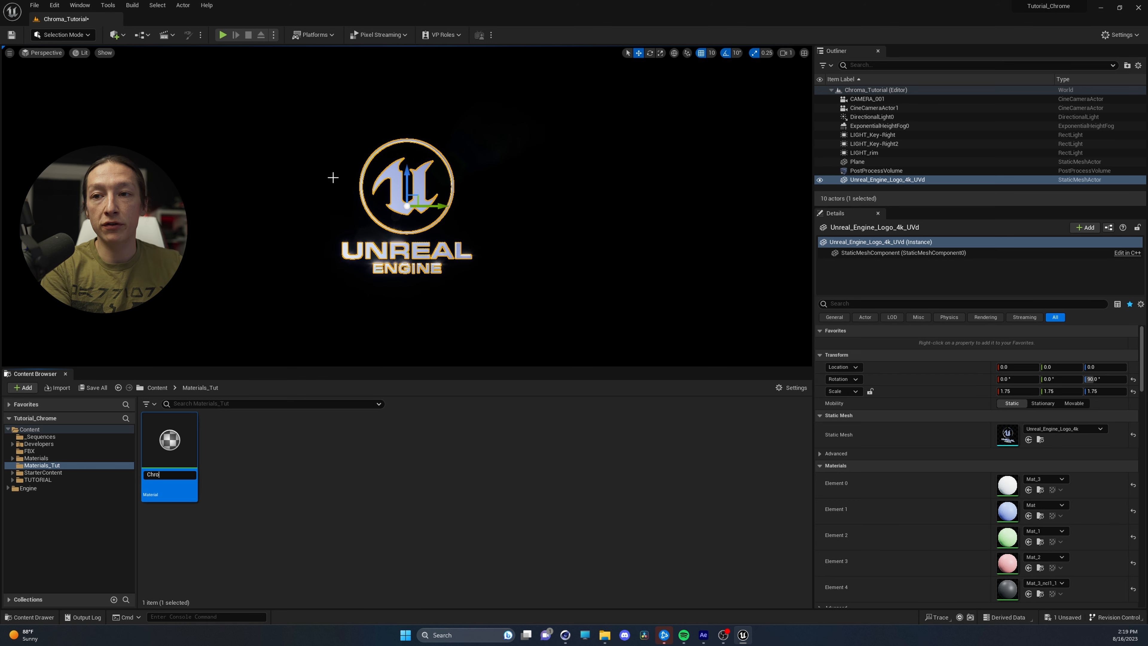
pyautogui.write('ma_Tut')
pyautogui.press('Return')
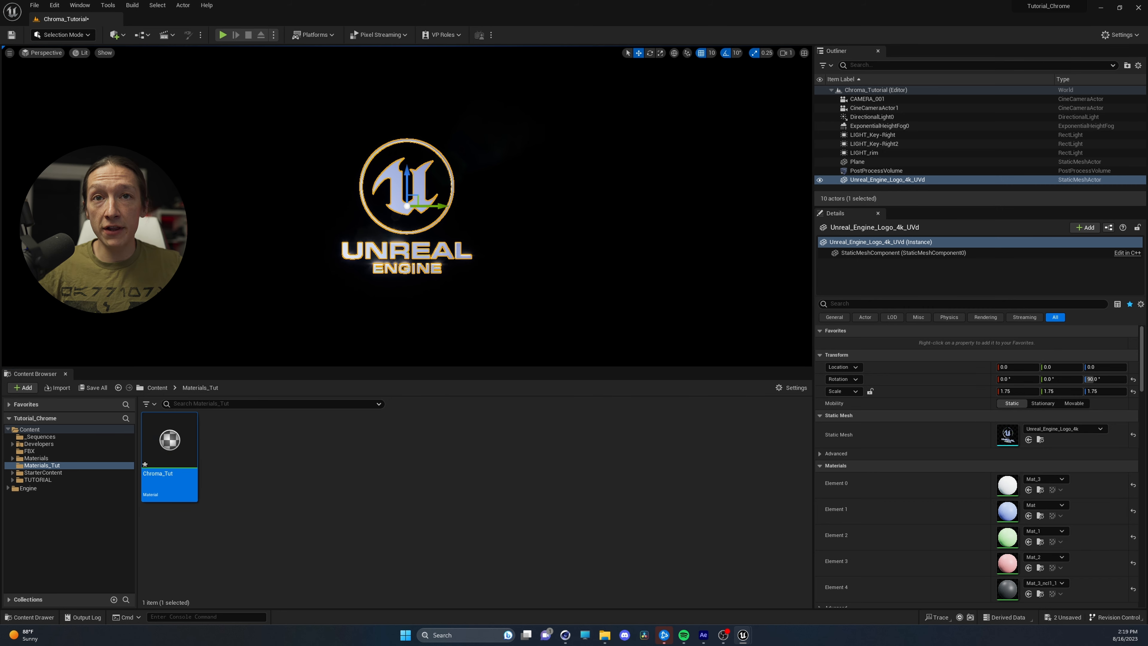
pyautogui.moveTo(0, 236); pyautogui.dragTo(620, 123)
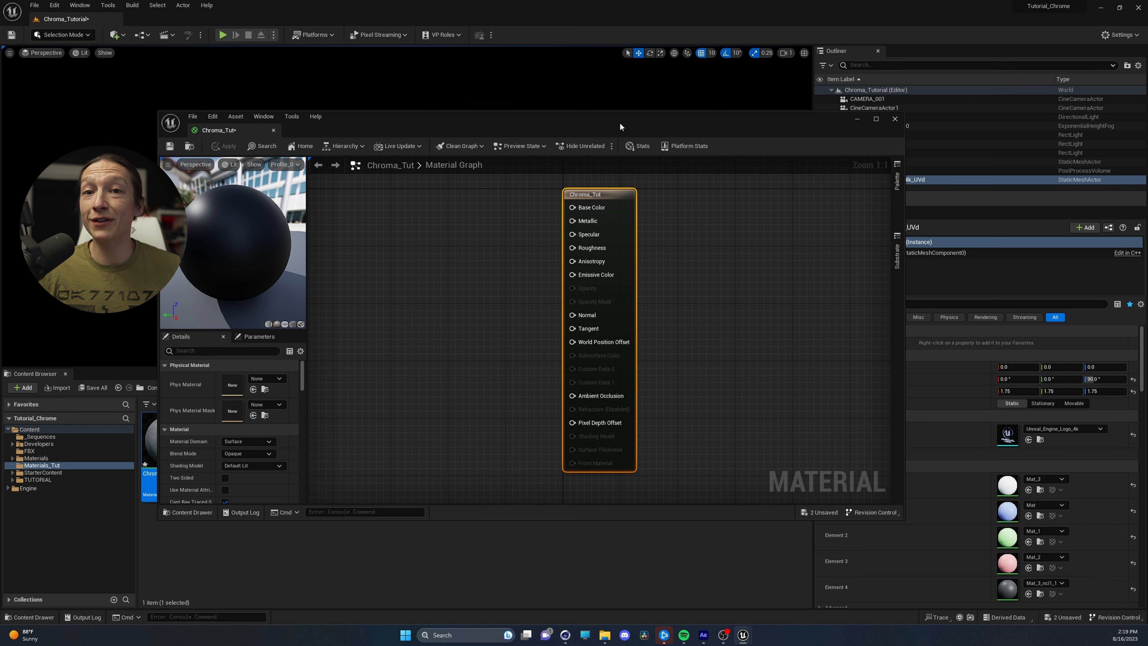
pyautogui.moveTo(462, 289); pyautogui.dragTo(677, 277, button='right')
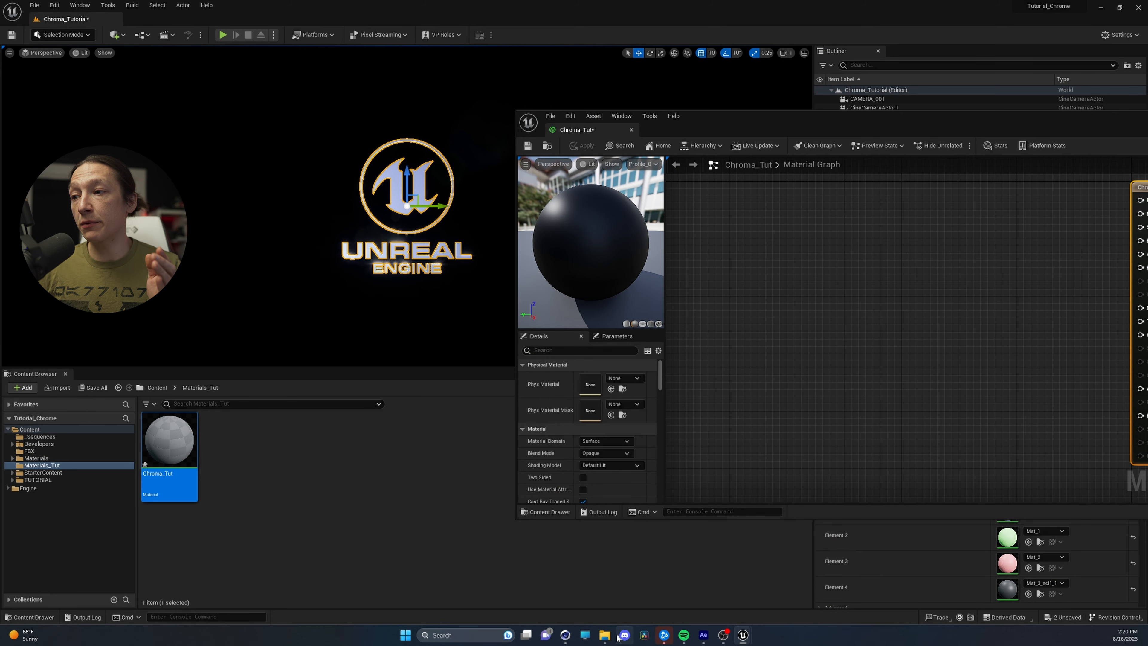
# Import SeamlessTex_00000.hdr and SeamlessTex_00000_WC.hdr from the SeamlessTexture_Tutorial folder into Materials_Tut
pyautogui.click(615, 635)
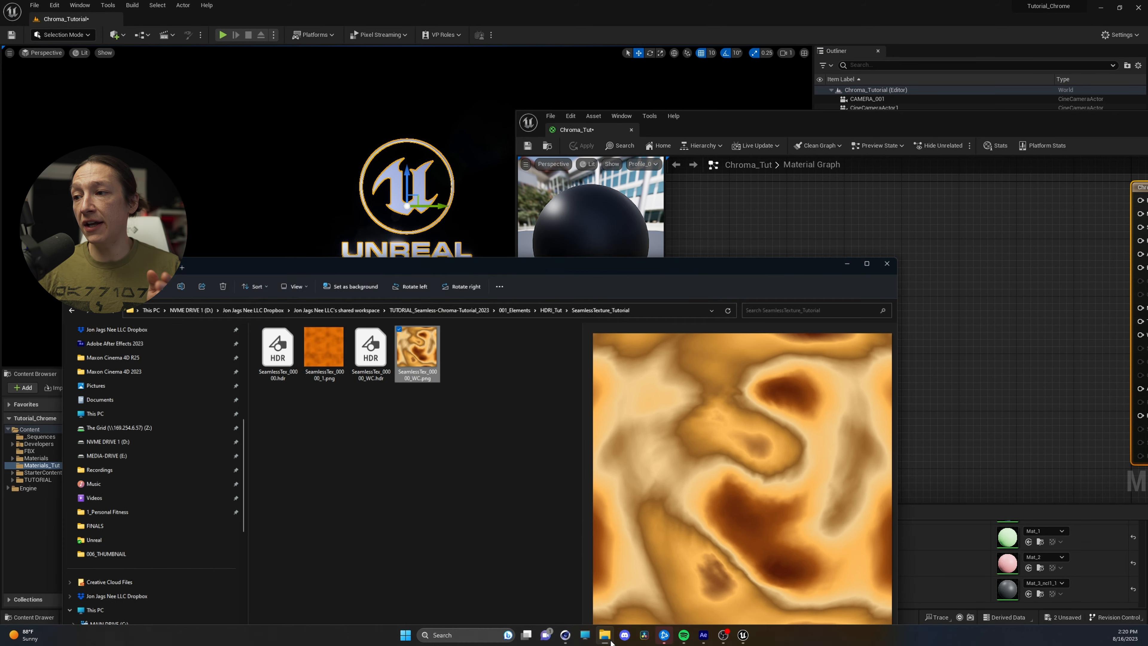
pyautogui.click(366, 344)
pyautogui.keyDown('ctrl'); pyautogui.click(285, 352); pyautogui.keyUp('ctrl')
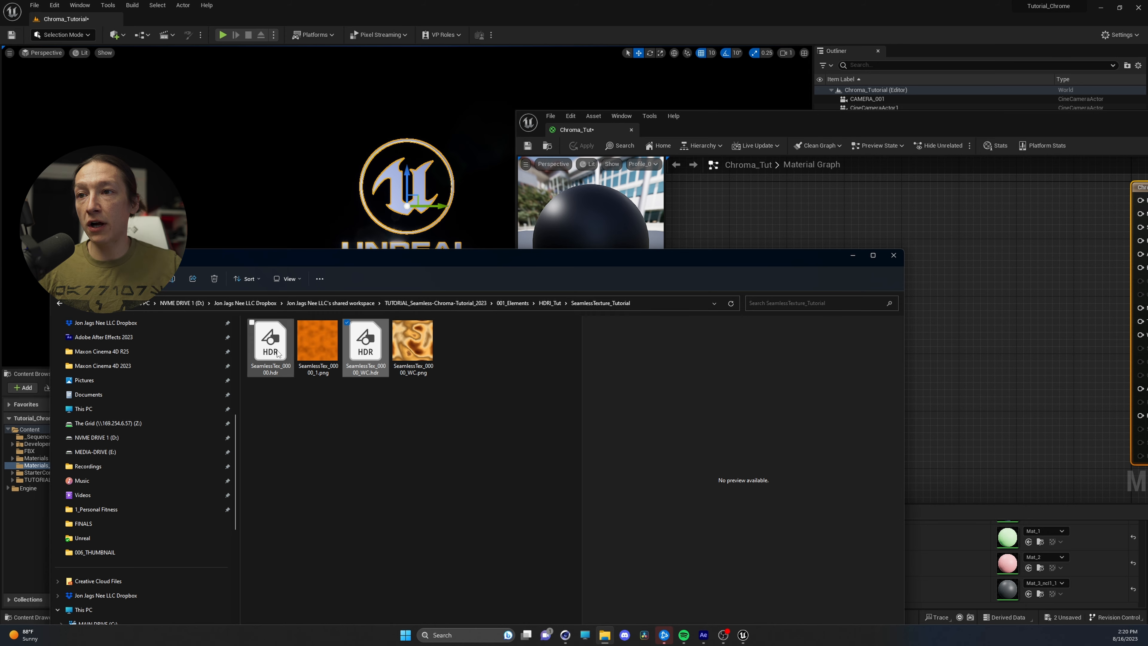
pyautogui.moveTo(326, 259); pyautogui.dragTo(652, 233)
pyautogui.moveTo(588, 319); pyautogui.dragTo(252, 493)
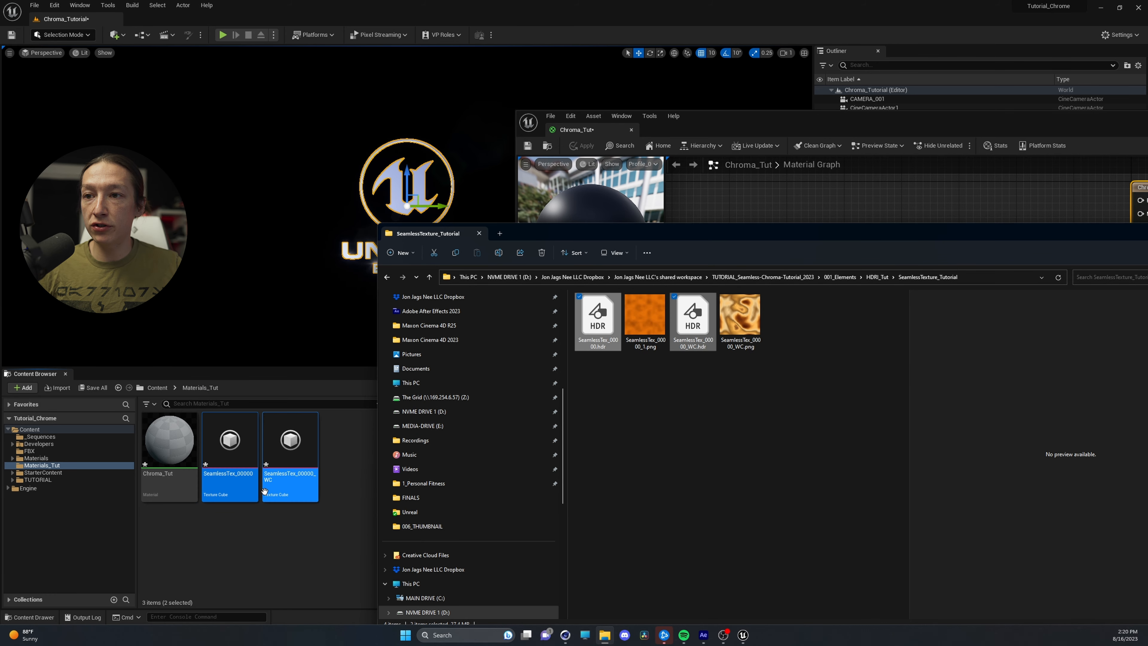
pyautogui.click(256, 539)
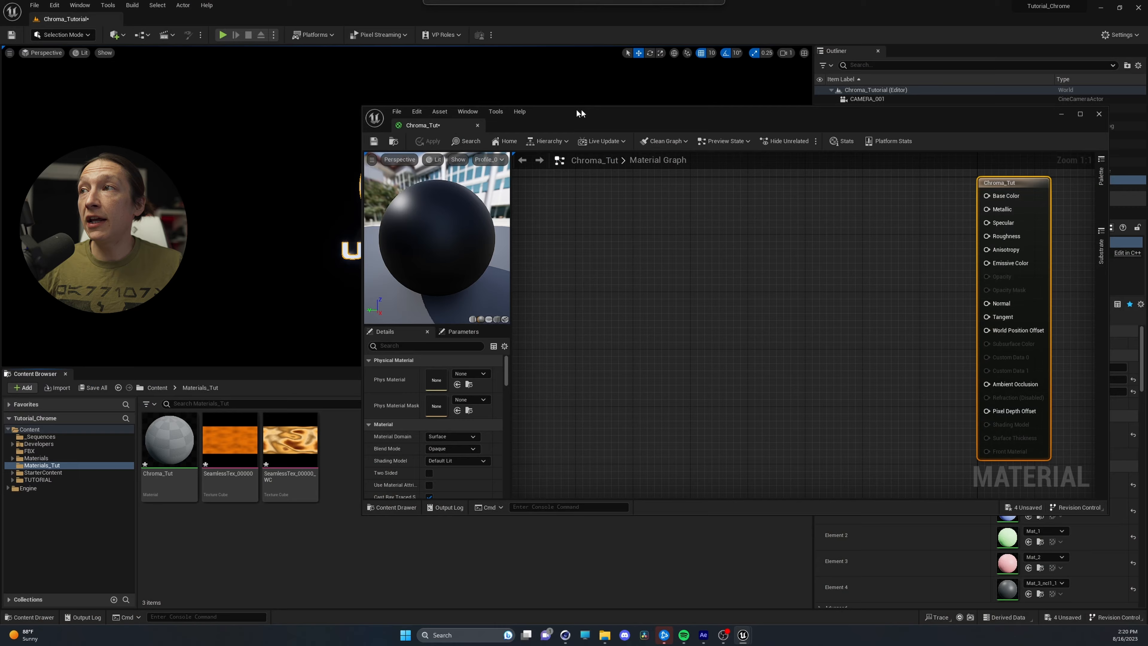
# Add the SeamlessTex_00000_WC texture to the Chroma_Tut graph as a Texture Sample and make room for nodes before it
pyautogui.moveTo(587, 114); pyautogui.dragTo(527, 126)
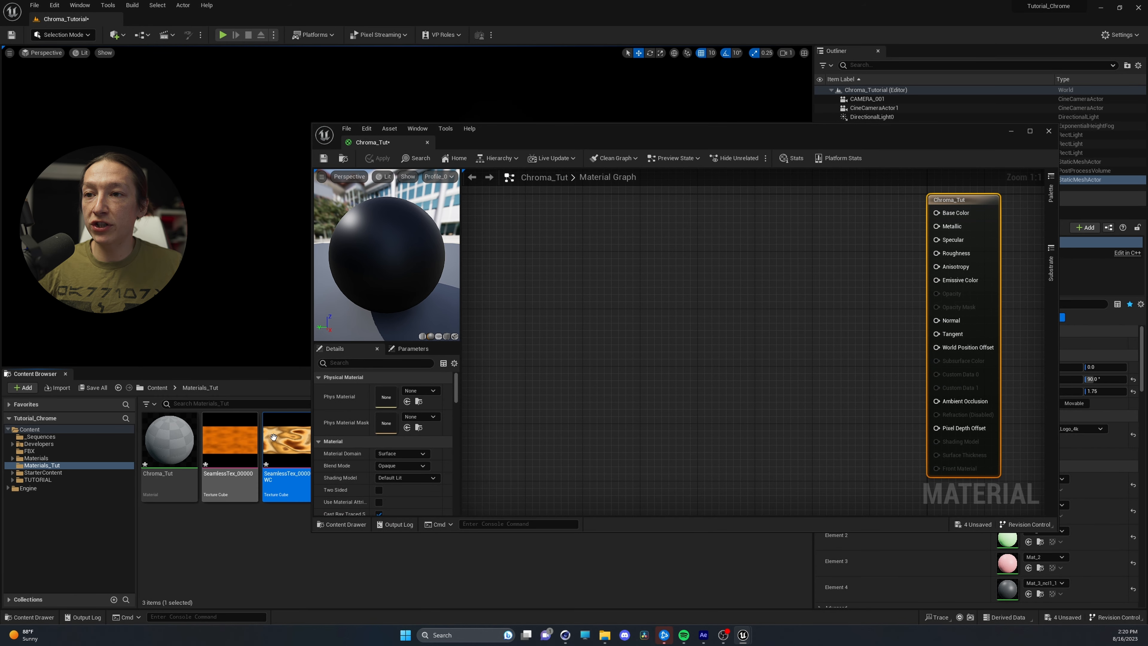
pyautogui.moveTo(280, 443); pyautogui.dragTo(562, 225)
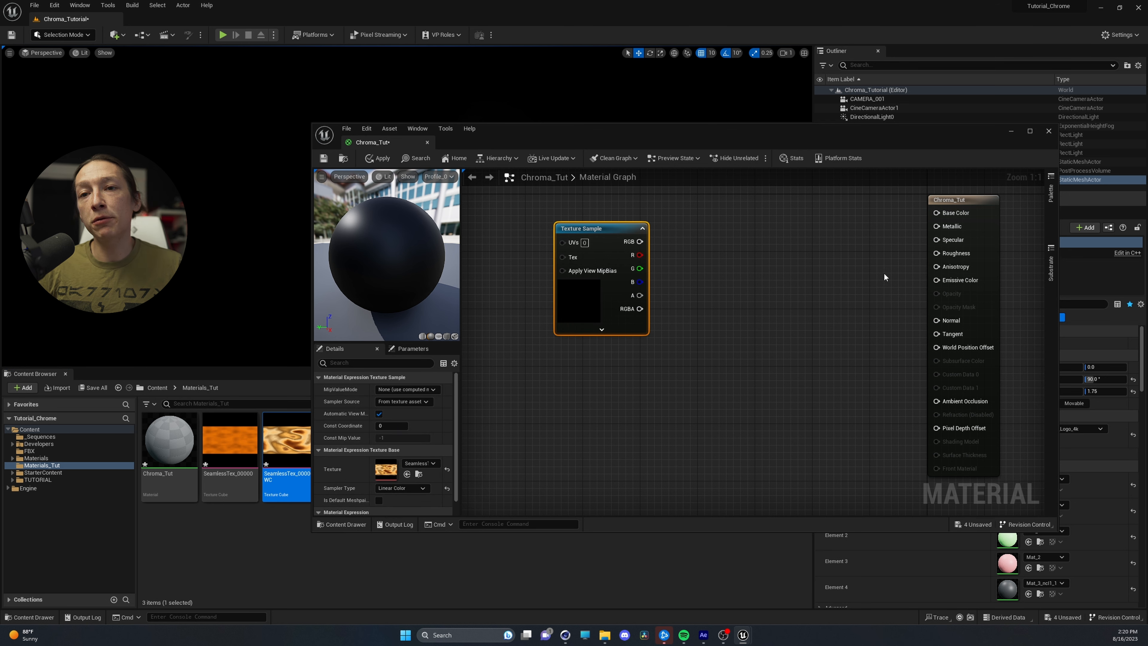
pyautogui.moveTo(961, 208); pyautogui.dragTo(875, 230)
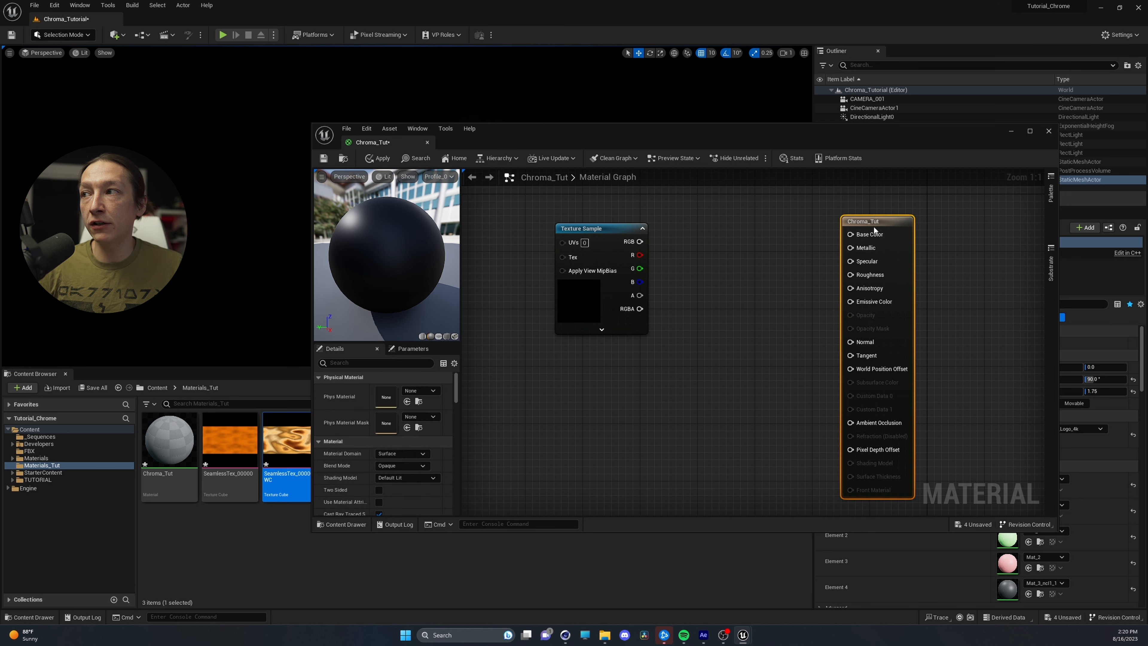
pyautogui.moveTo(628, 399); pyautogui.dragTo(881, 405, button='right')
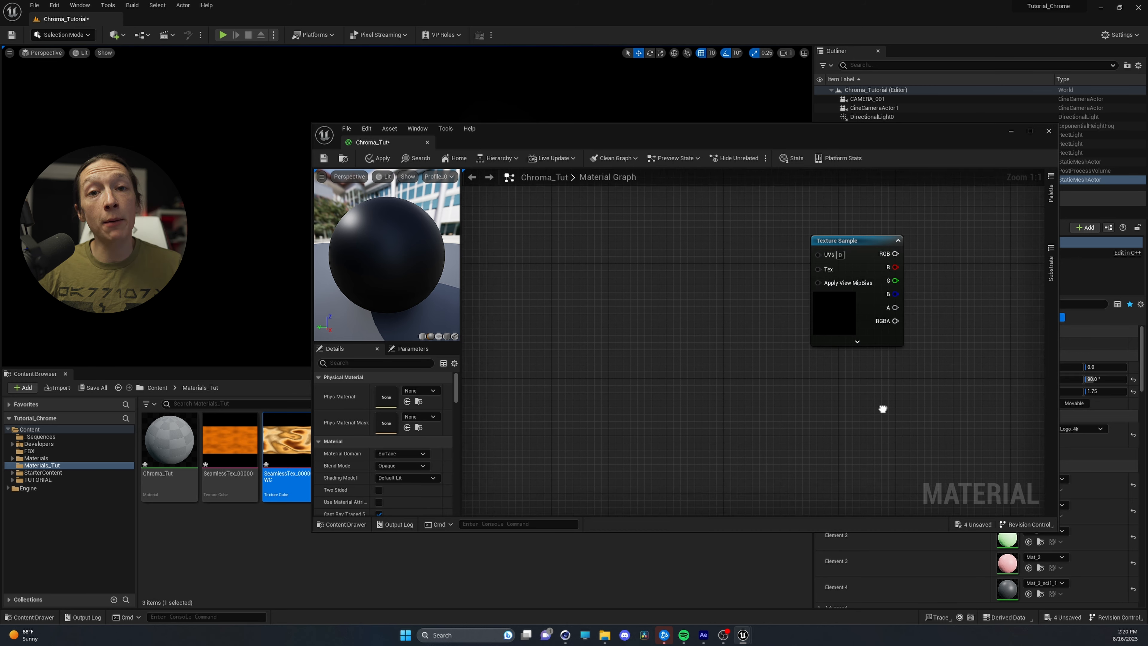
pyautogui.moveTo(855, 224); pyautogui.dragTo(826, 240)
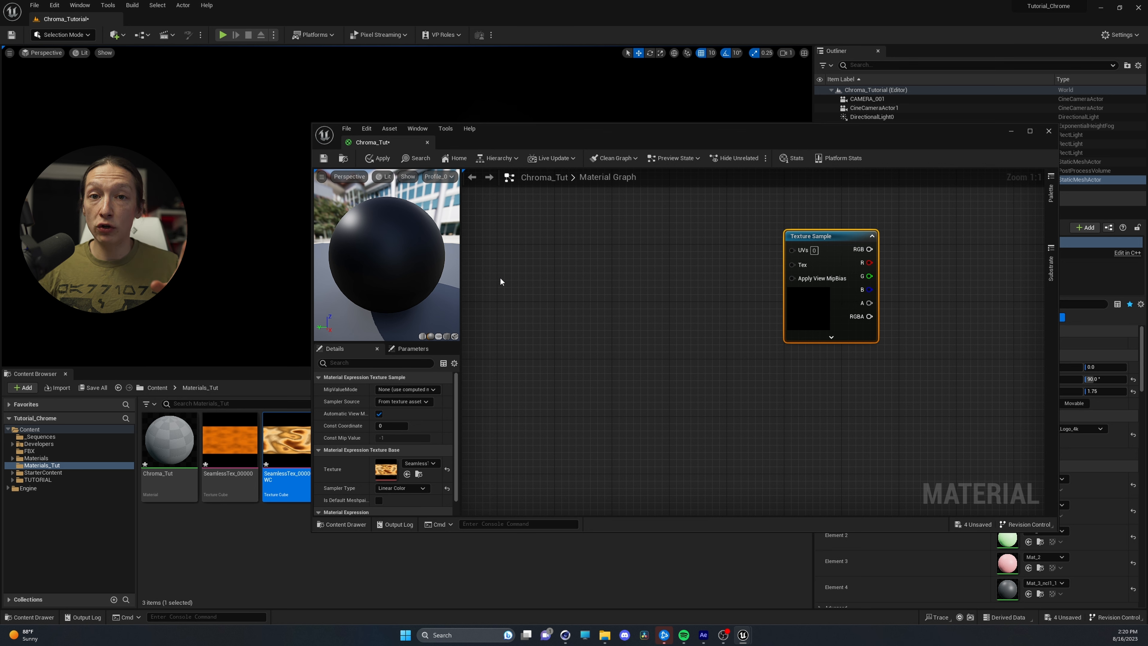
# Add a RotateAboutAxis node to the graph and position it ahead of the Texture Sample
pyautogui.rightClick(484, 257)
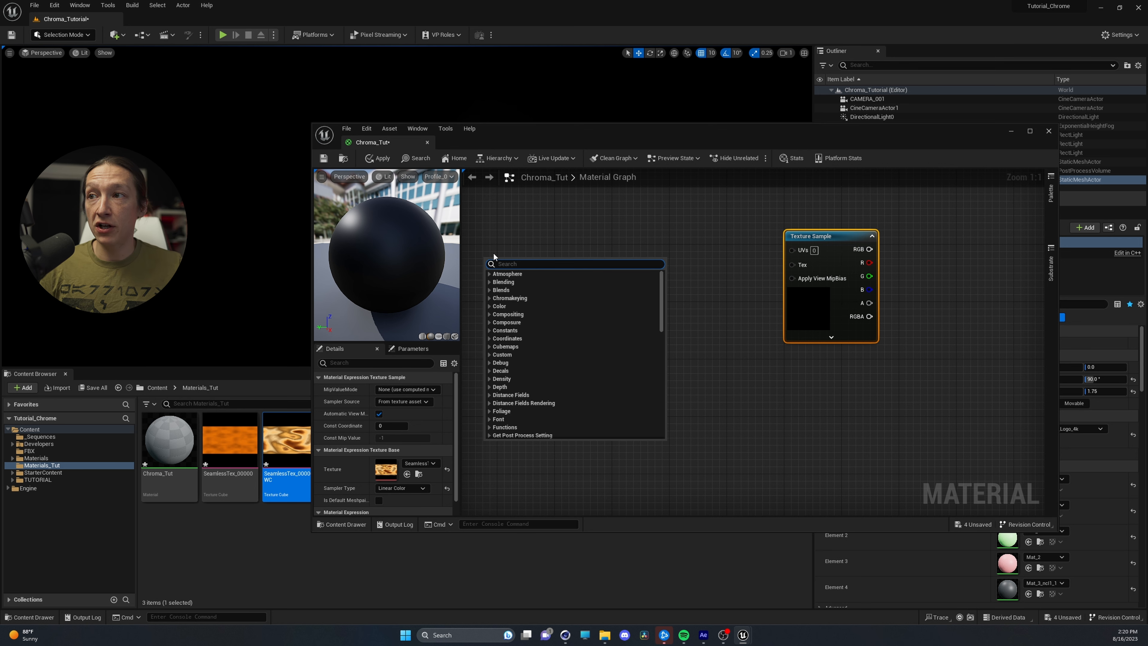
pyautogui.write('rotate about')
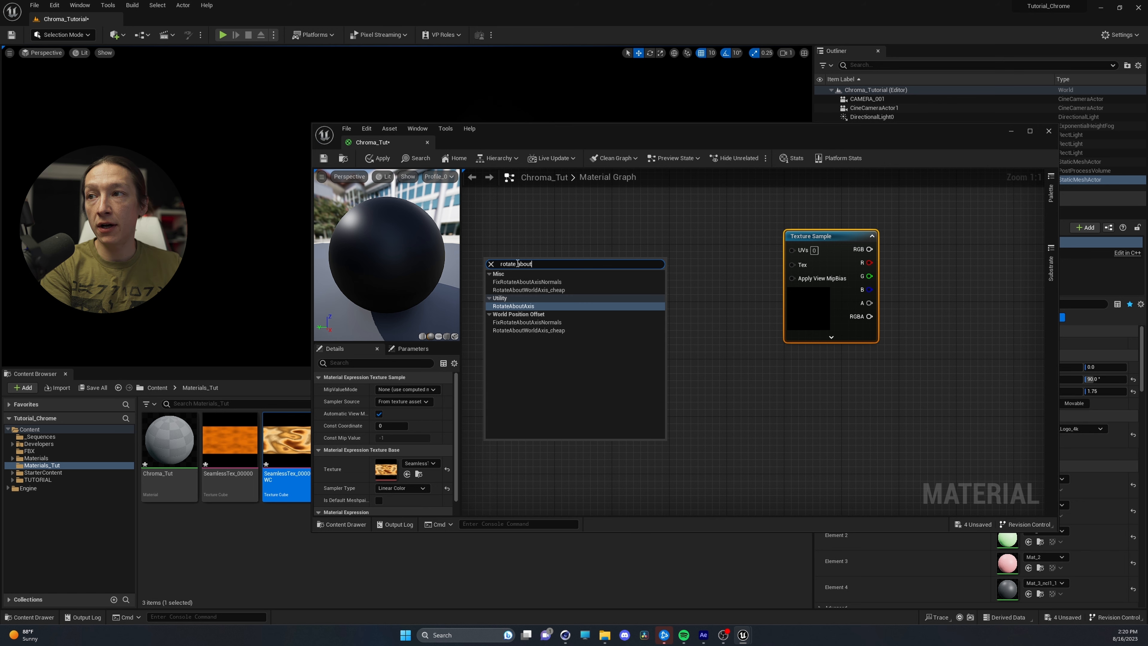
pyautogui.press('Return')
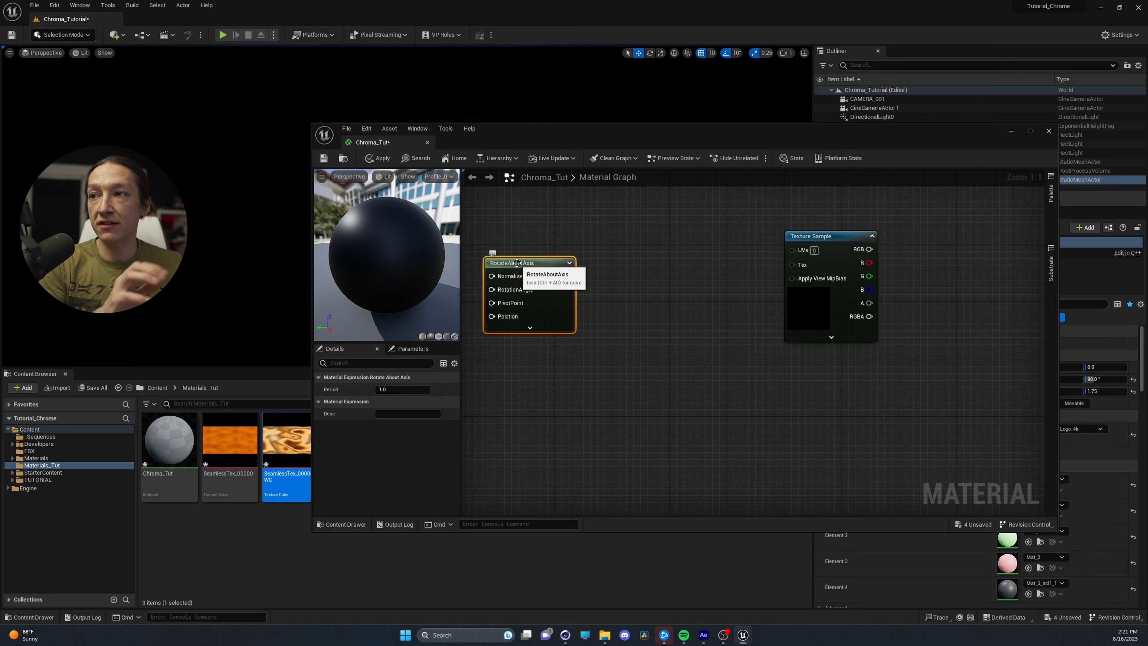
pyautogui.moveTo(518, 267); pyautogui.dragTo(643, 286, button='right')
pyautogui.moveTo(643, 286); pyautogui.dragTo(661, 264)
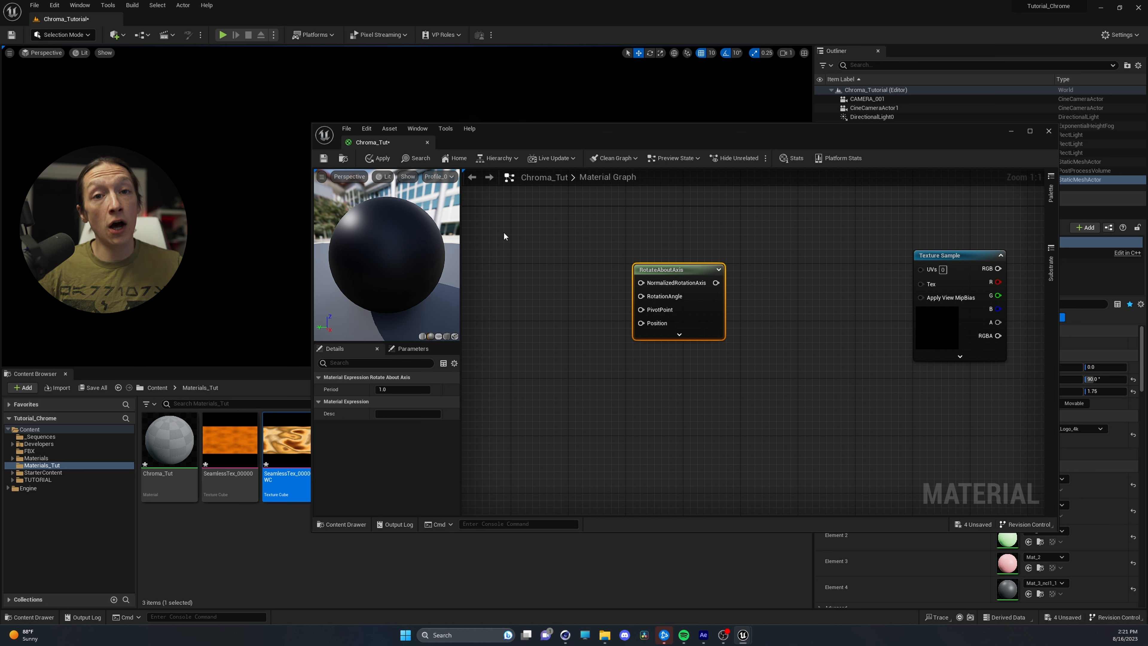
# Add a three-component vector constant, connect its output to NormalizedRotationAxis, and move it clear of the RotateAboutAxis node
pyautogui.click(518, 217)
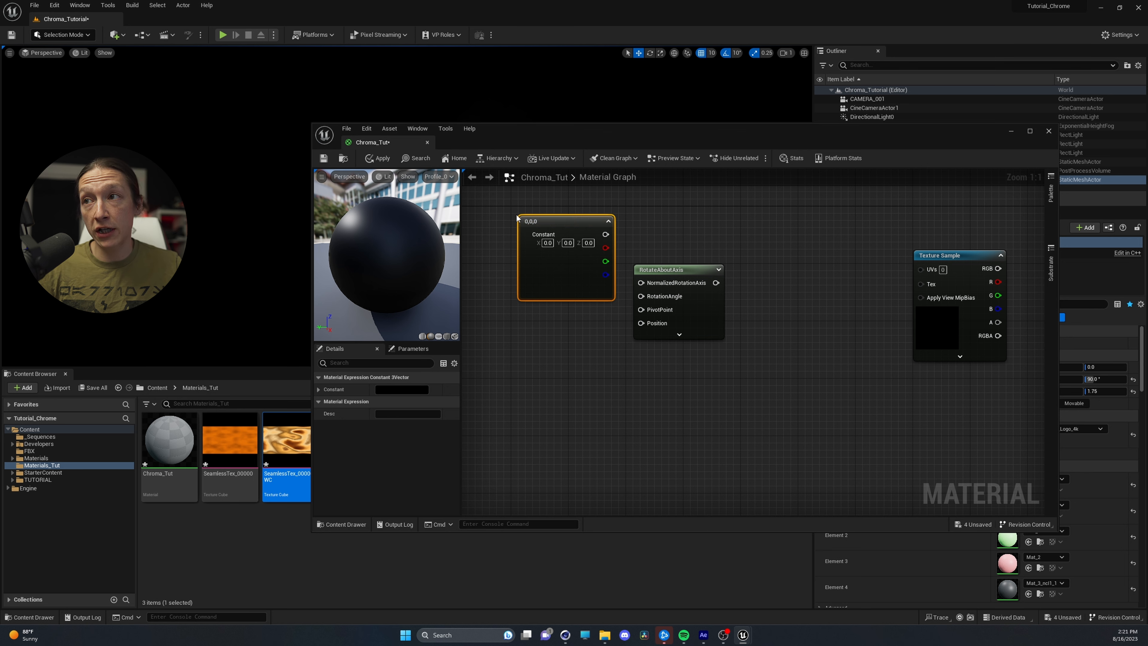
pyautogui.moveTo(606, 234); pyautogui.dragTo(642, 284)
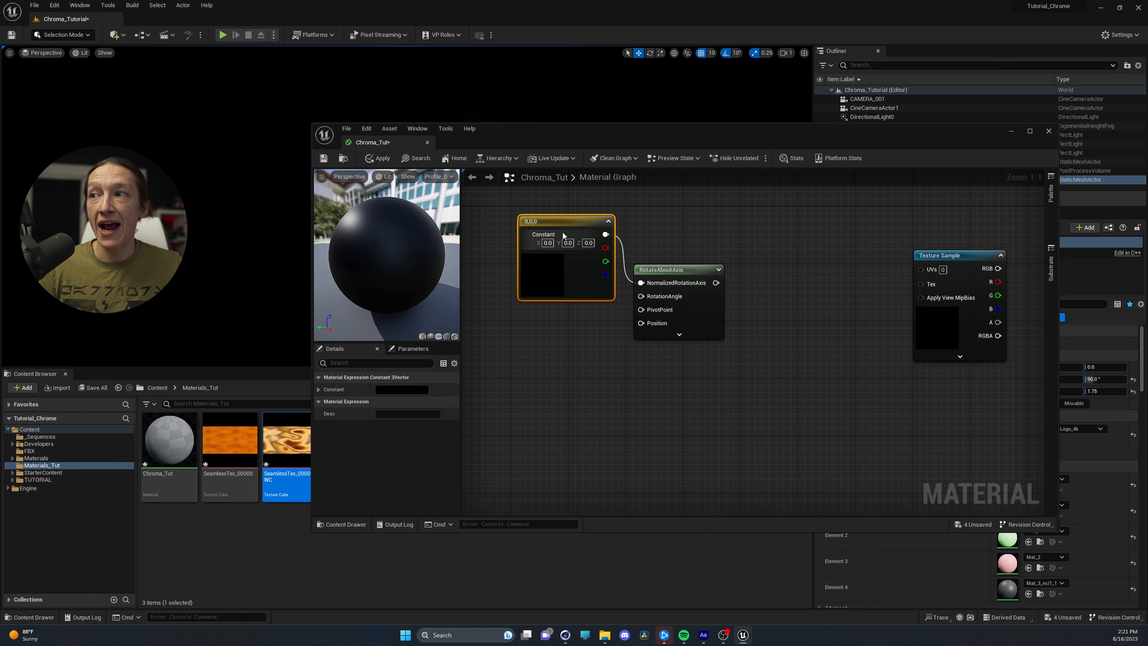
pyautogui.moveTo(552, 224); pyautogui.dragTo(523, 216)
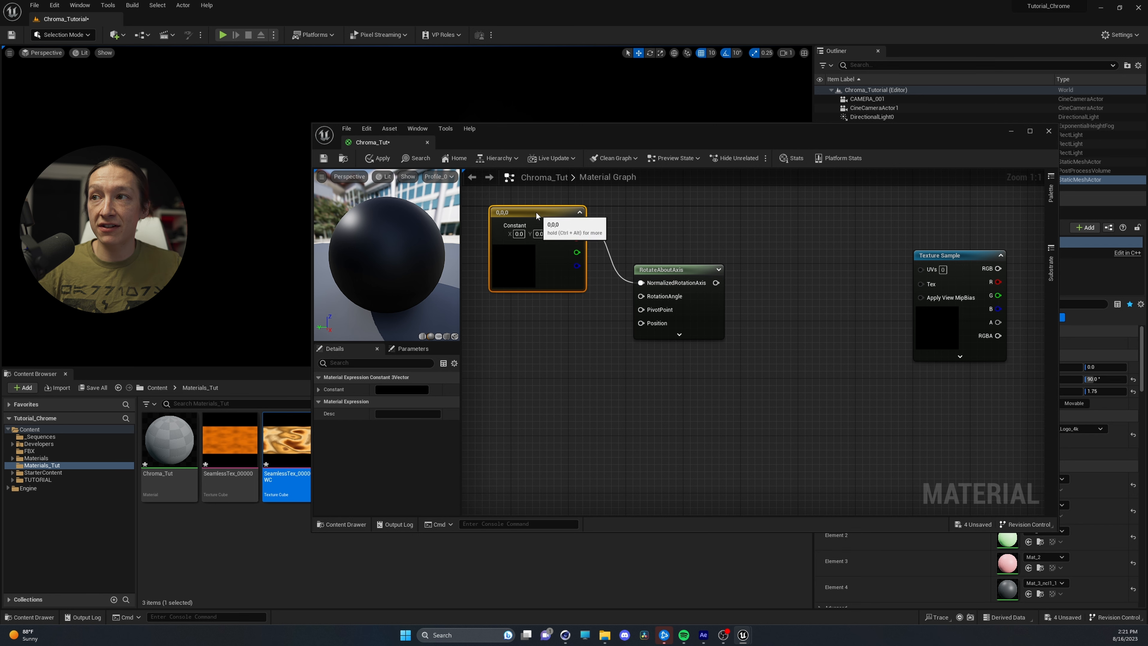
# Set the three-component constant feeding NormalizedRotationAxis to pure red, with values 1, 0, 0
pyautogui.click(400, 390)
pyautogui.moveTo(514, 436); pyautogui.dragTo(514, 420)
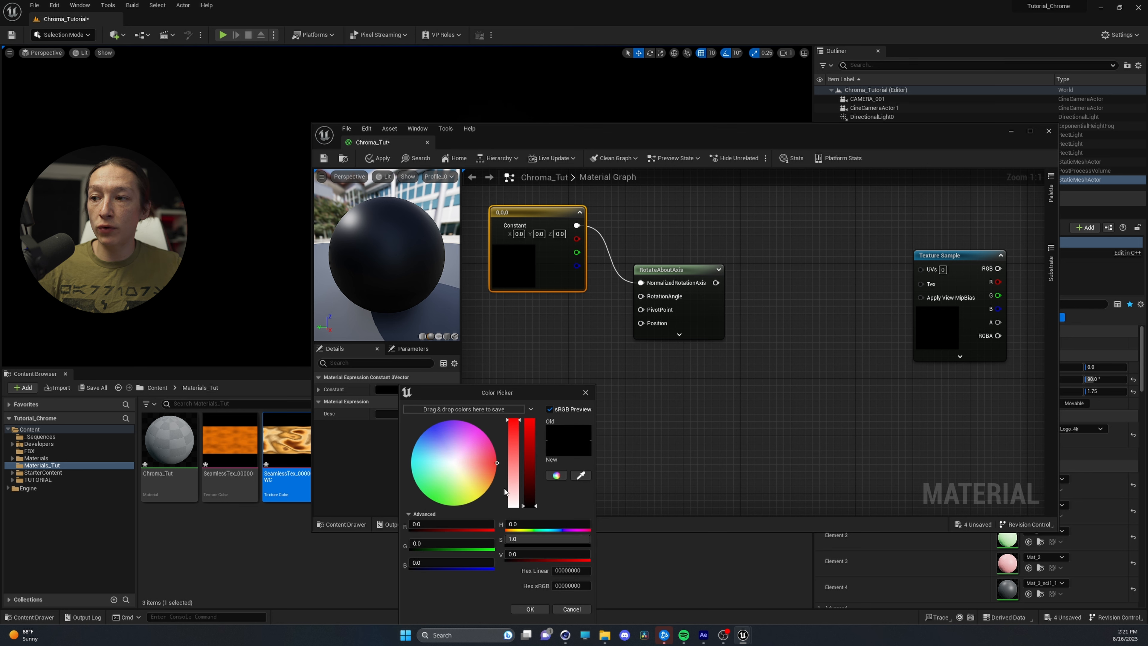
pyautogui.click(530, 422)
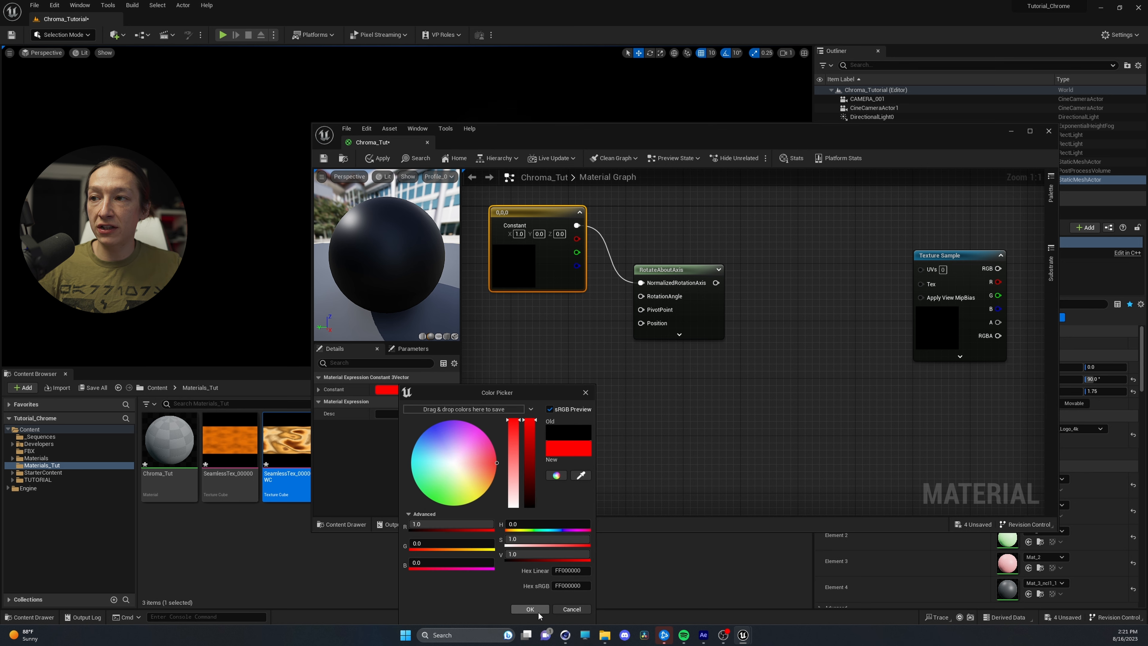
pyautogui.click(530, 609)
# Convert the red constant to a parameter named ColorAnimationControl and move it farther away from the RotateAboutAxis node
pyautogui.rightClick(512, 265)
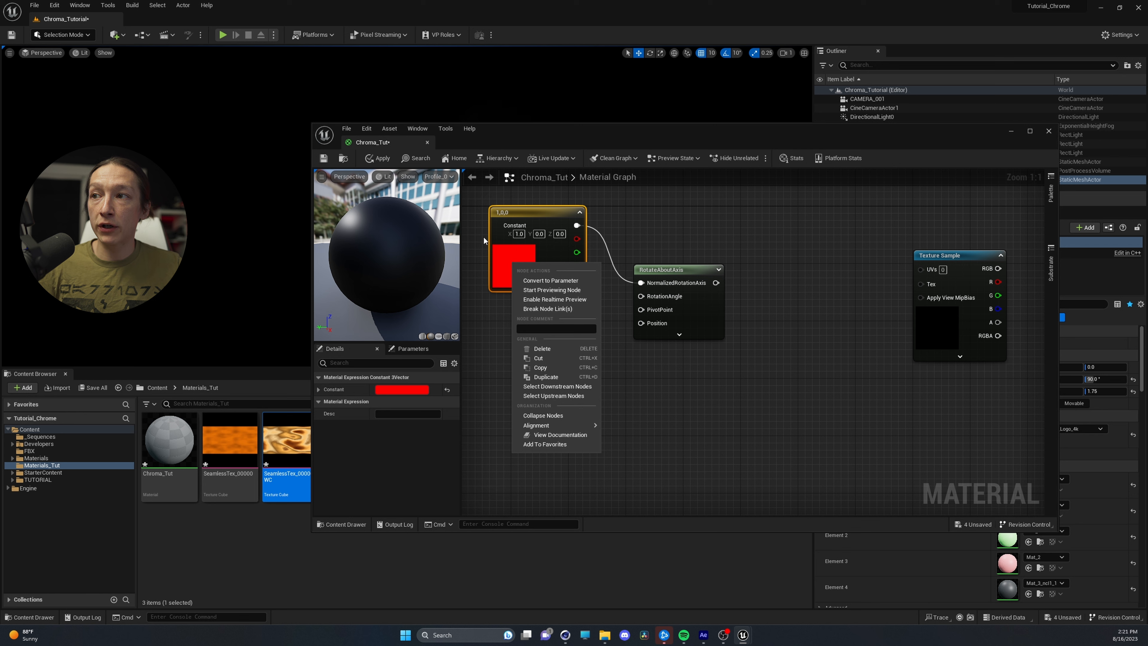
pyautogui.click(550, 281)
pyautogui.write('Co')
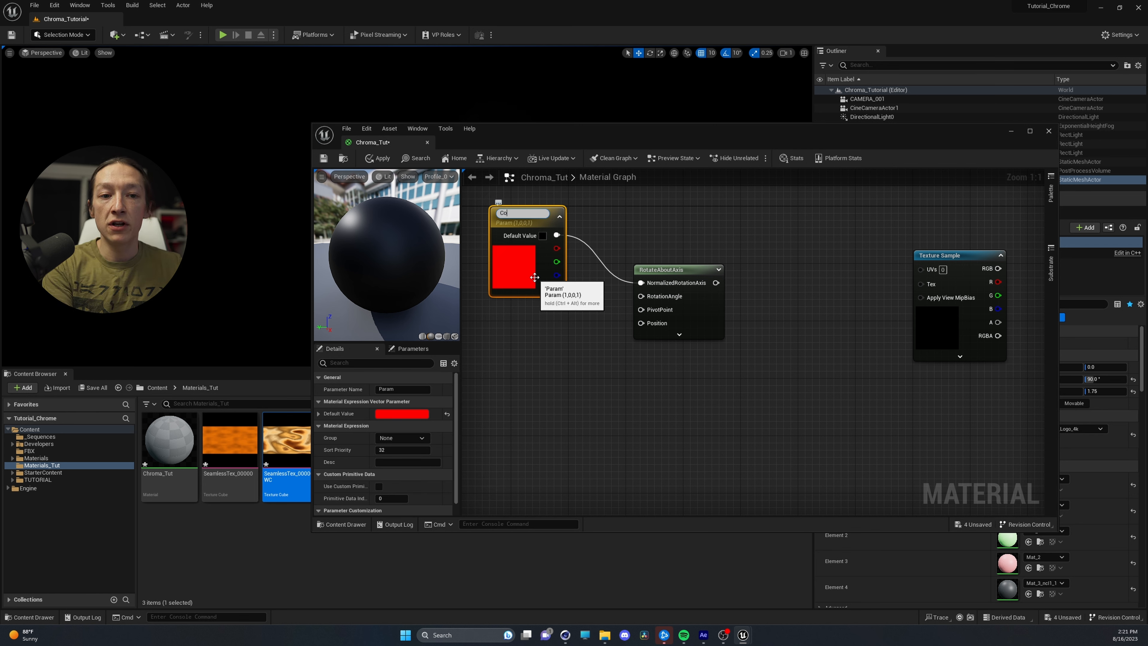
pyautogui.write('lorAnimationControl')
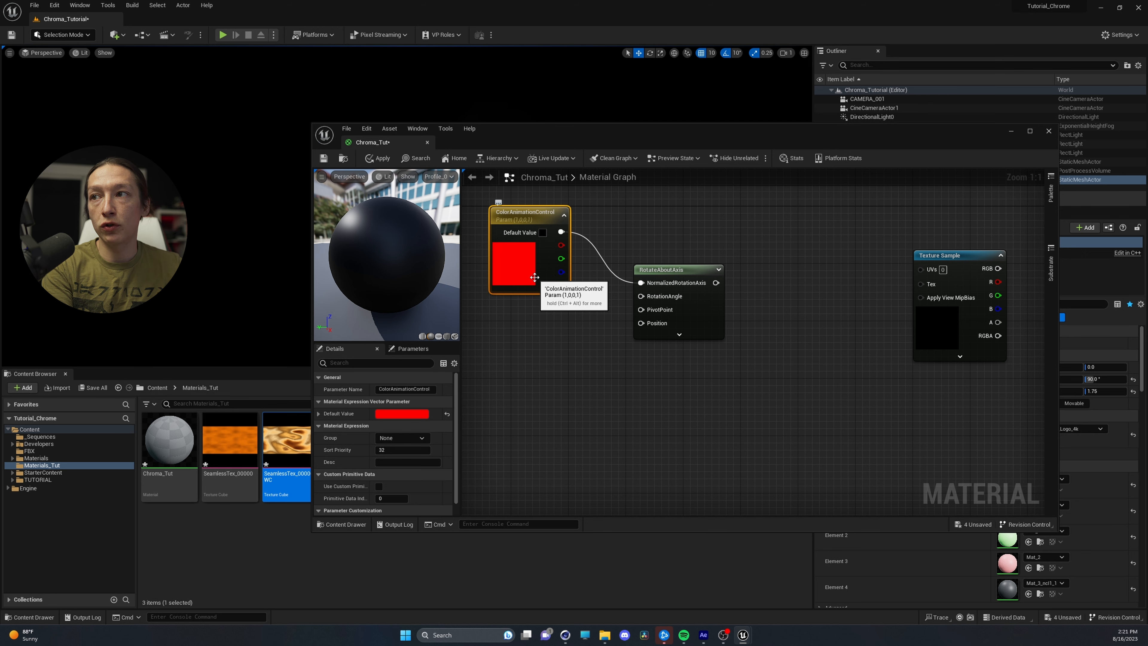
pyautogui.press('Return')
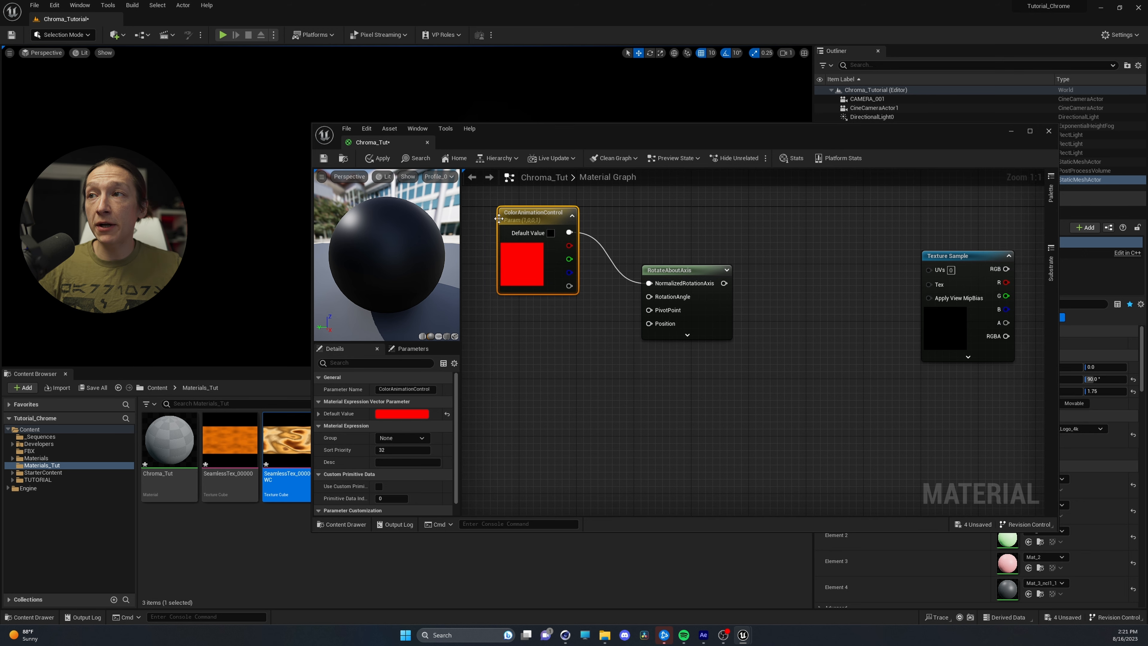
pyautogui.moveTo(532, 326); pyautogui.dragTo(662, 429, button='right')
pyautogui.moveTo(659, 328); pyautogui.dragTo(552, 248)
pyautogui.click(594, 388)
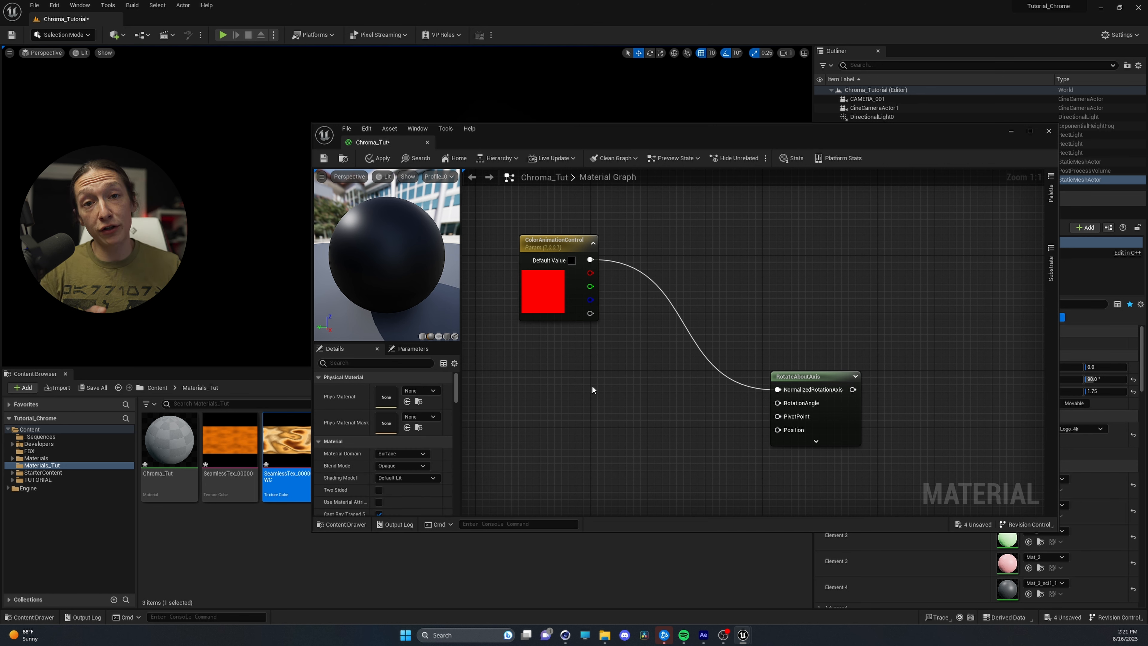
# Add a Time node and a Multiply node below ColorAnimationControl, and connect Time to the Multiply node's A input
pyautogui.rightClick(529, 363)
pyautogui.write('time')
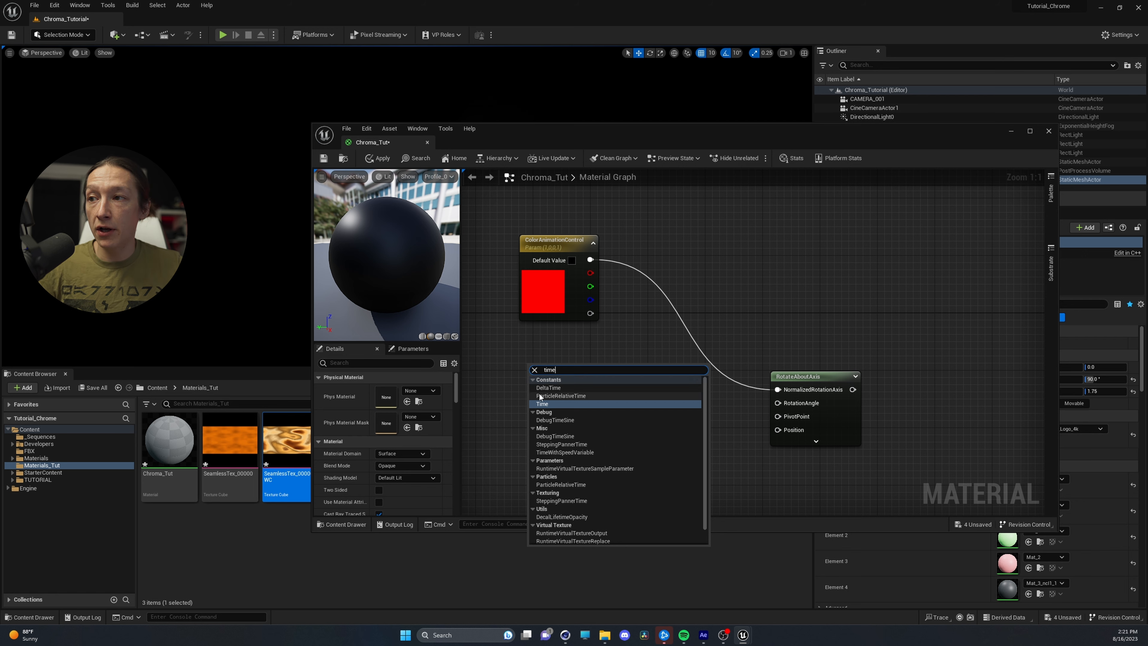
pyautogui.click(539, 393)
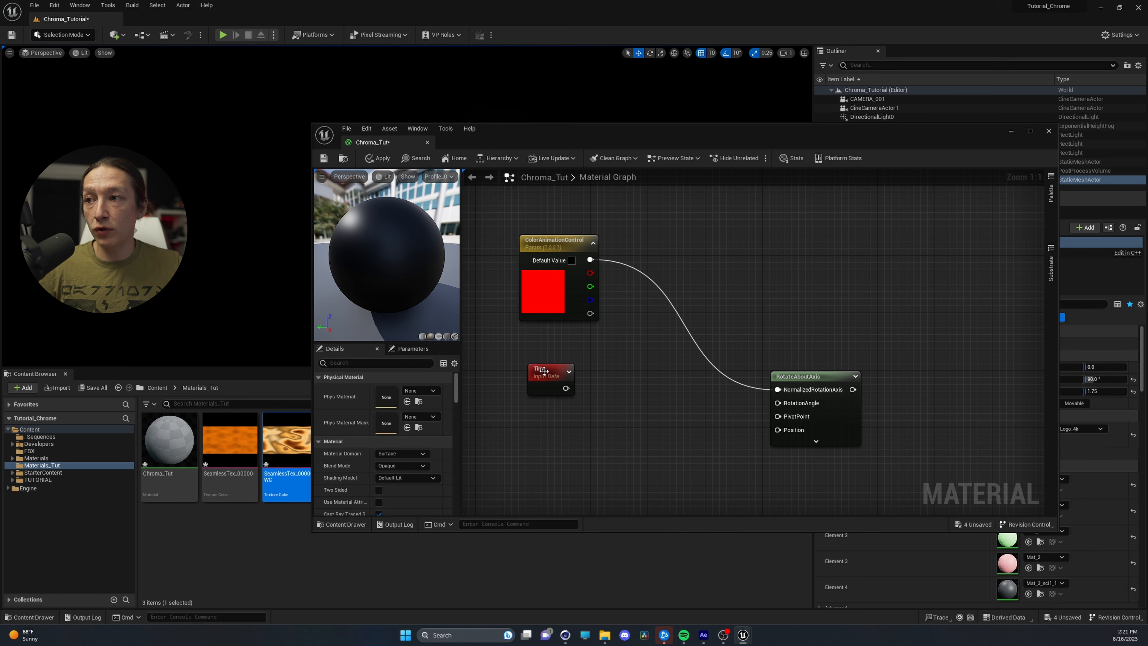
pyautogui.moveTo(545, 373); pyautogui.dragTo(514, 395)
pyautogui.click(580, 393)
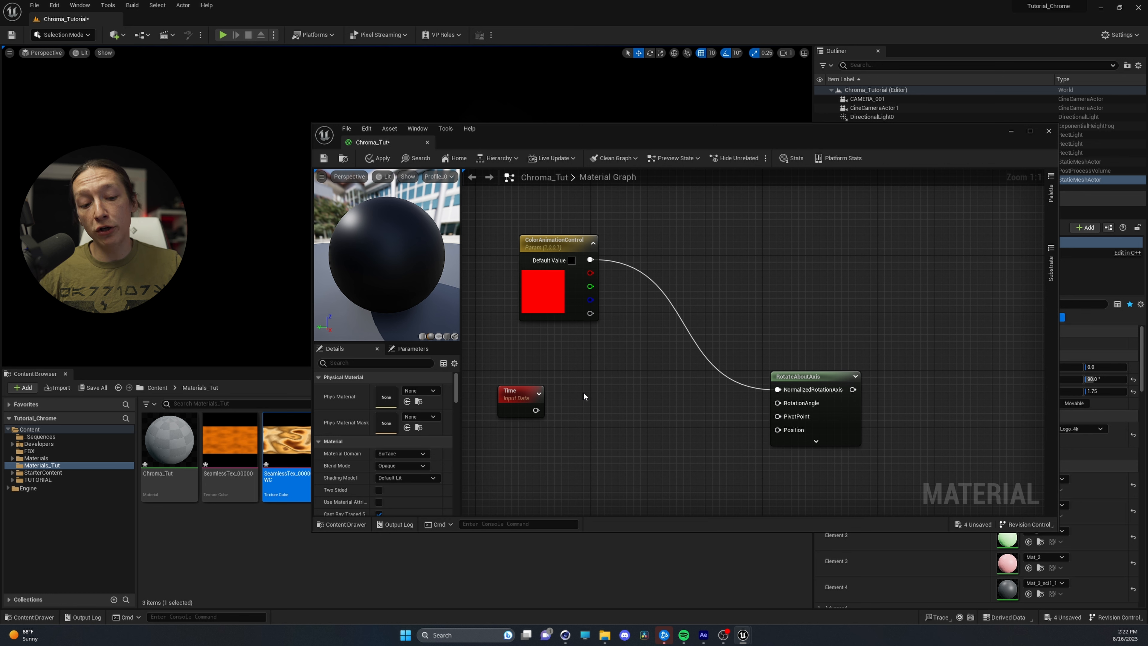
pyautogui.click(610, 397)
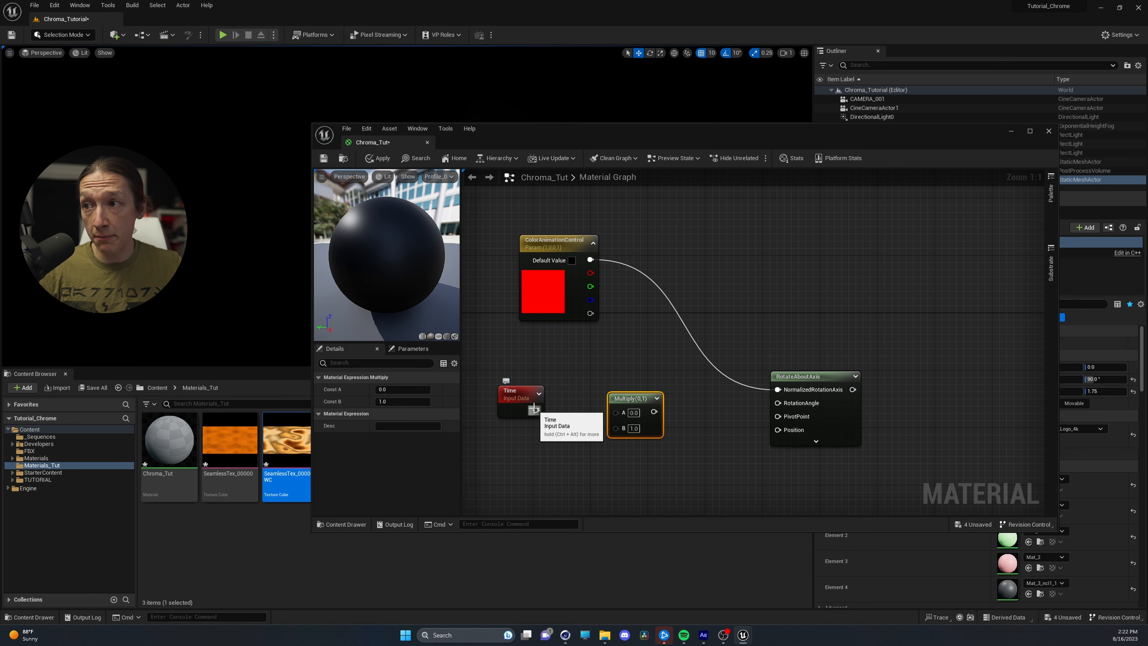
pyautogui.moveTo(536, 410); pyautogui.dragTo(616, 412)
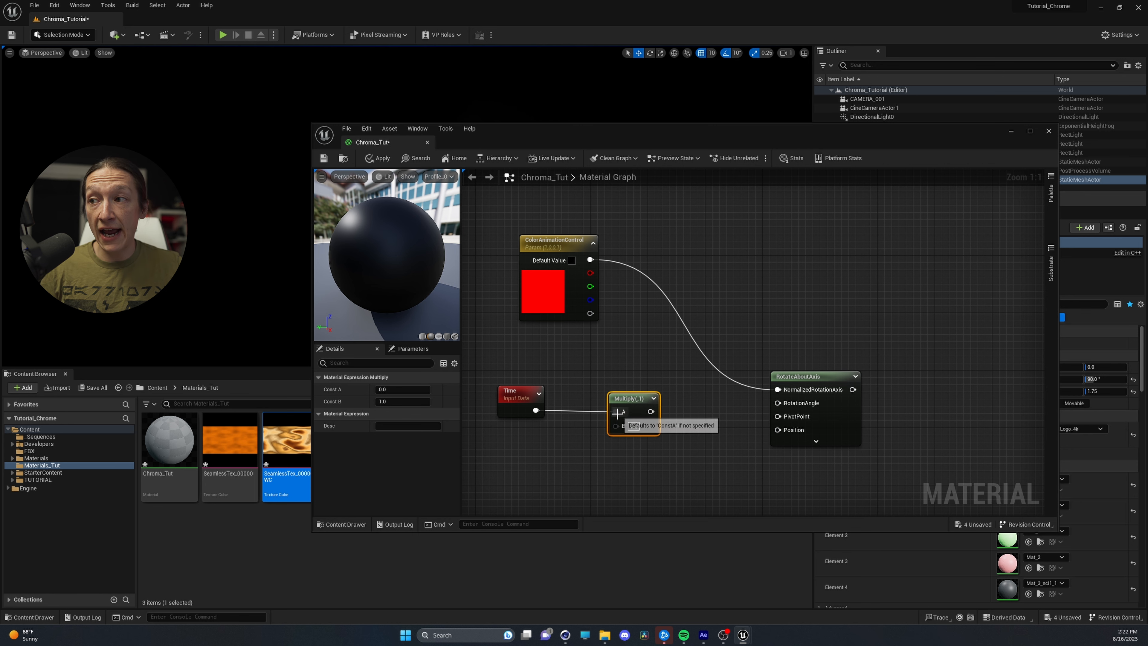
# Add a scalar constant, connect it to the Multiply node's B input, and connect the Multiply output to RotationAngle
pyautogui.click(508, 450)
pyautogui.moveTo(561, 470); pyautogui.dragTo(617, 427)
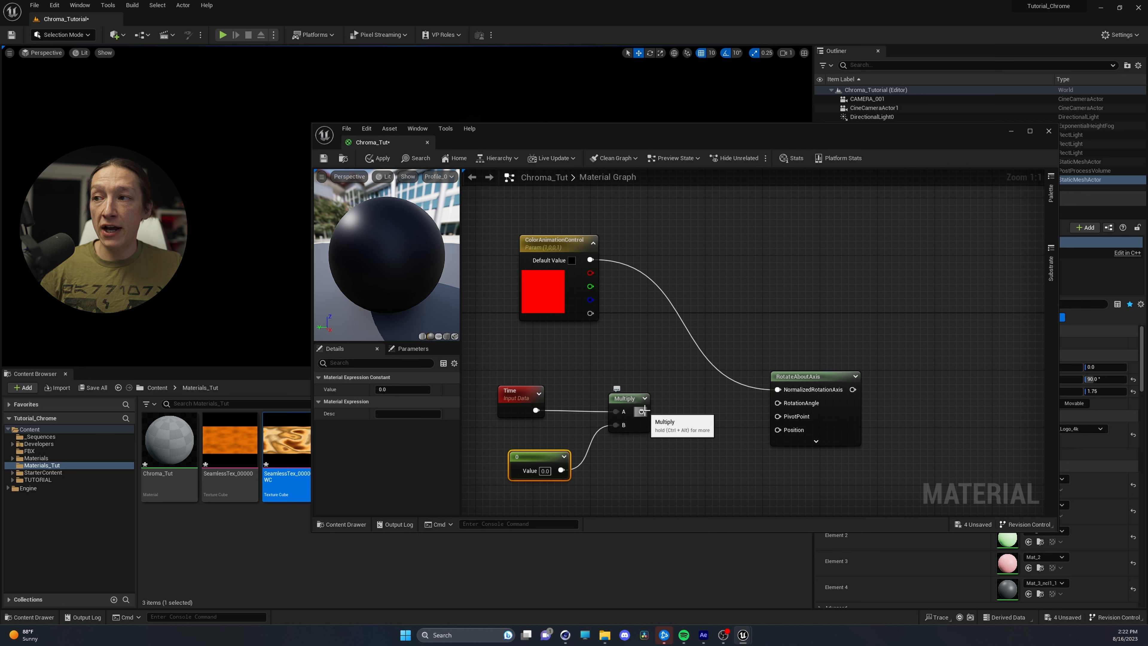
pyautogui.moveTo(642, 411); pyautogui.dragTo(779, 404)
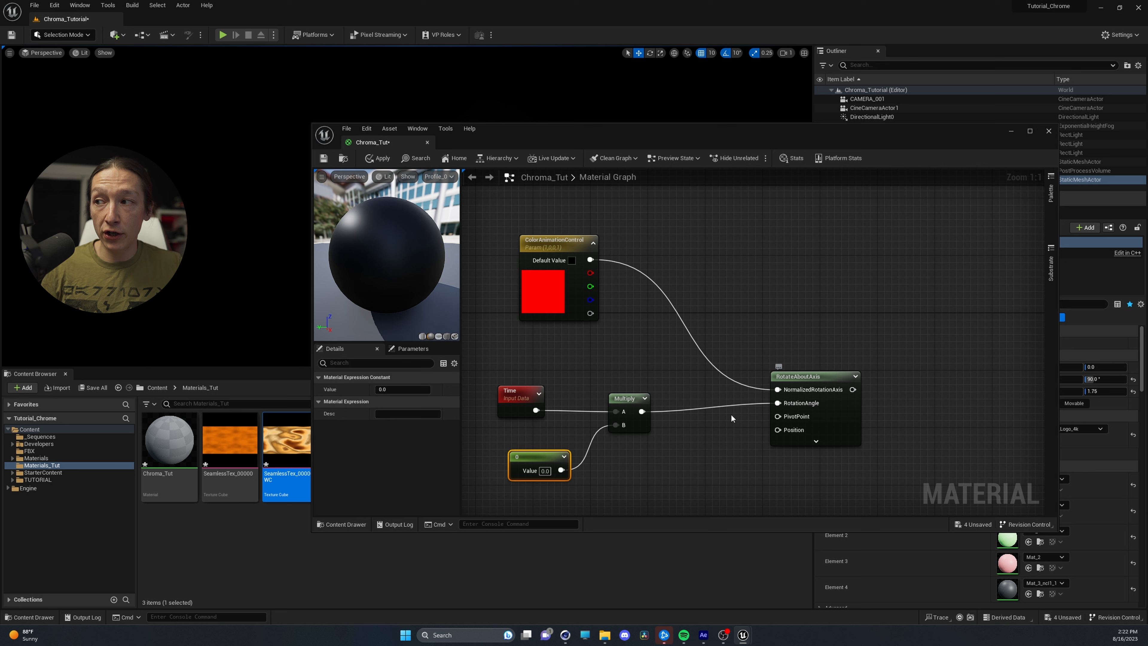
# Convert the scalar constant feeding Multiply to a parameter named Speed and set its default value to 0.05
pyautogui.rightClick(528, 456)
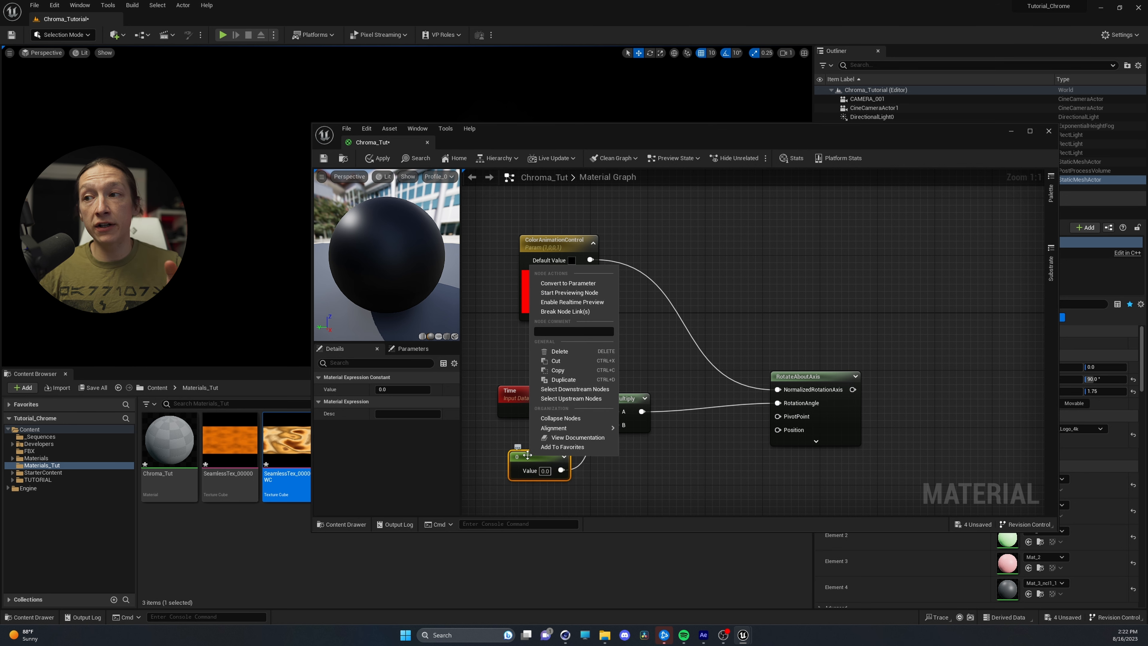
pyautogui.click(564, 283)
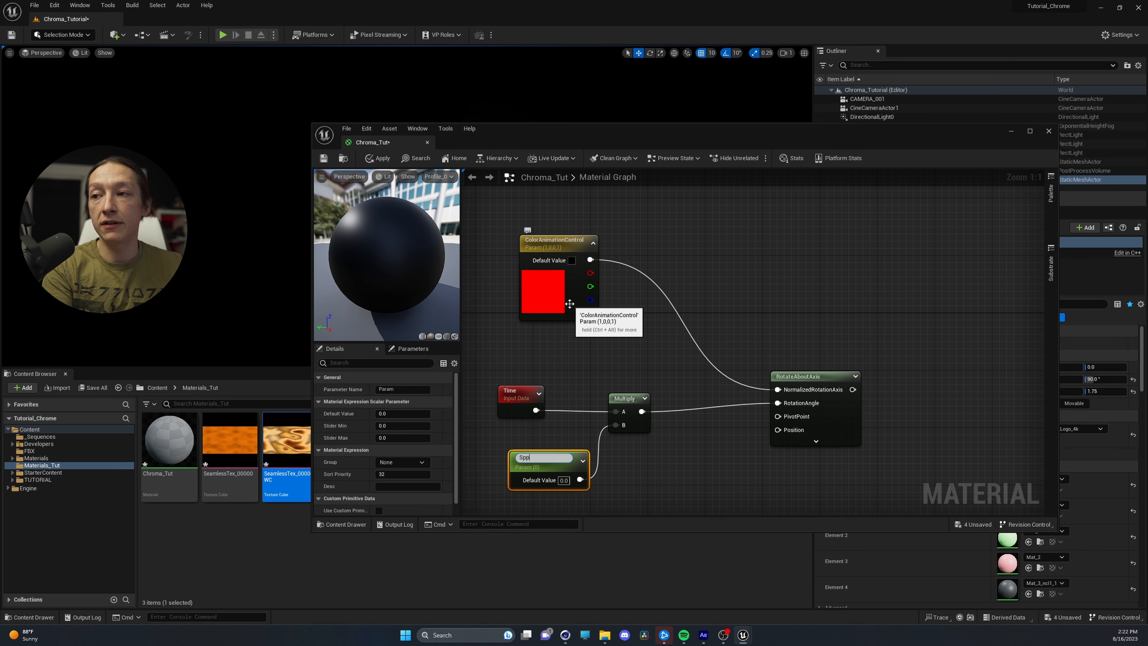
pyautogui.write('Speed')
pyautogui.press('Return')
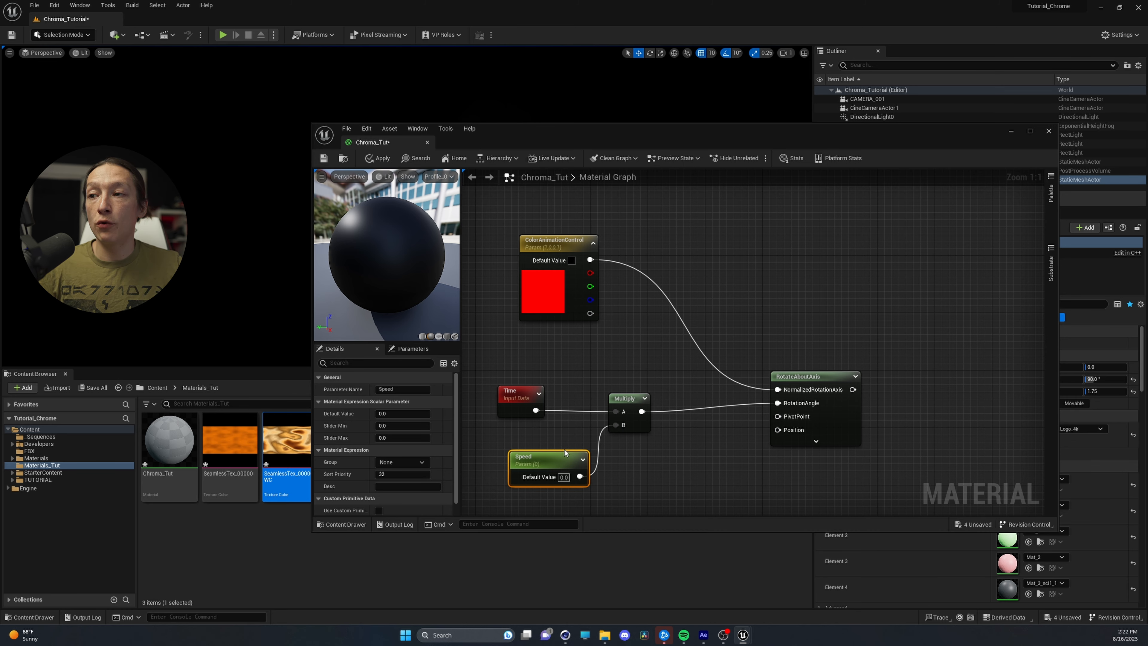
pyautogui.moveTo(570, 304); pyautogui.dragTo(651, 237, button='right')
pyautogui.click(620, 416)
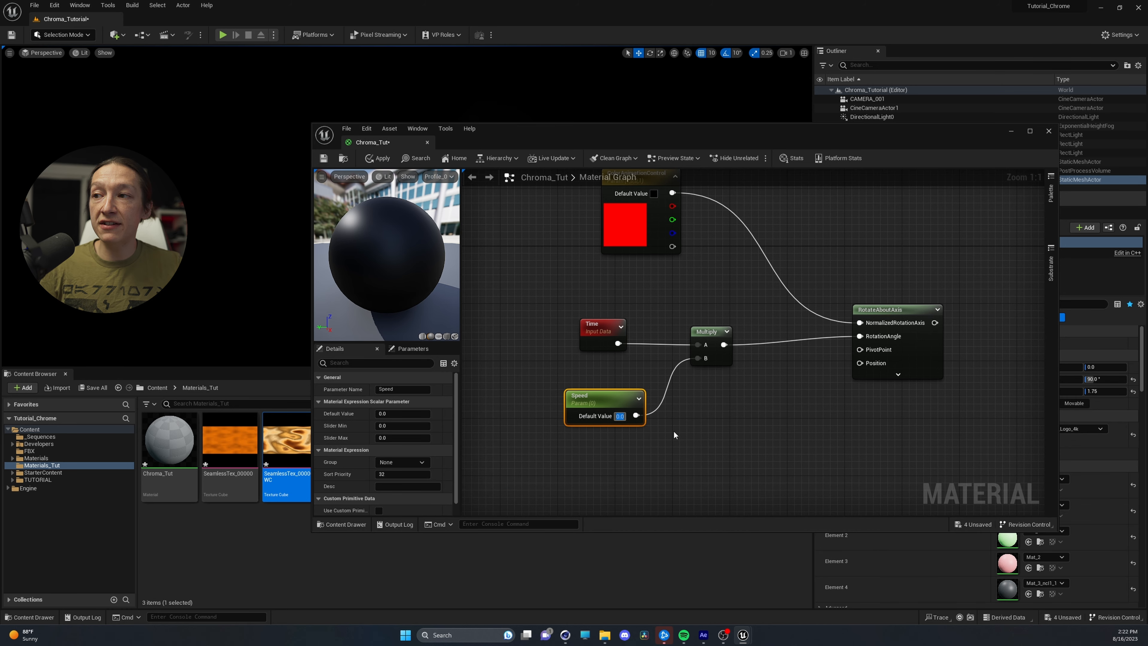
pyautogui.write('0.05')
pyautogui.press('Return')
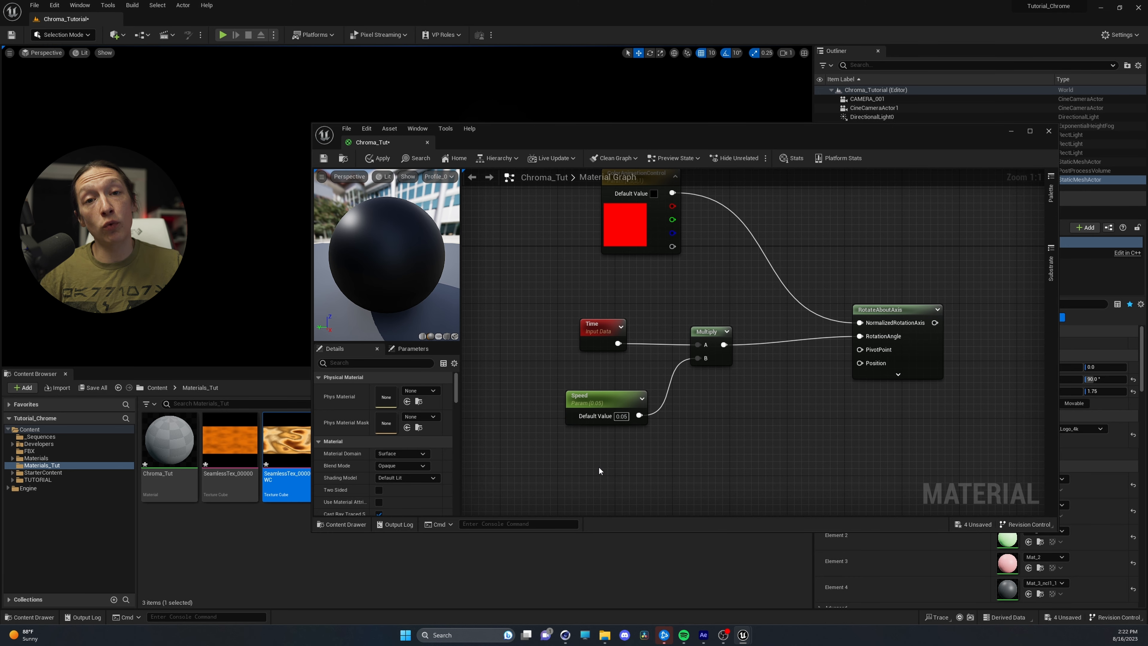
# Add a scalar constant connected to the PivotPoint input, convert it to a parameter named PivotPoint, and place it just below Speed
pyautogui.click(598, 466)
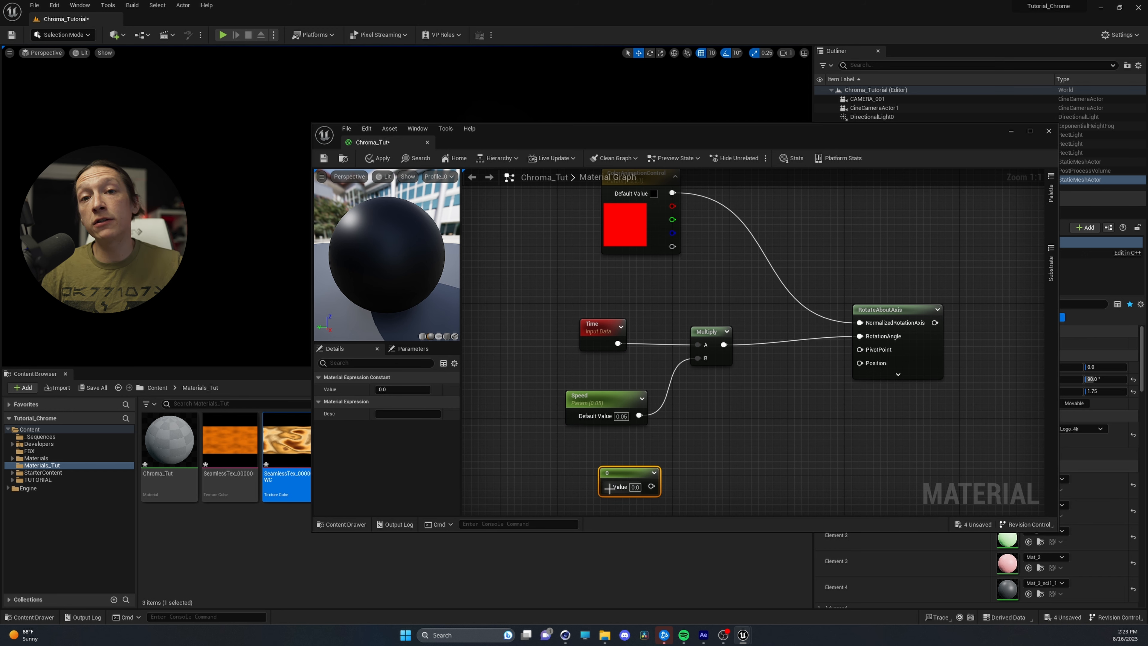
pyautogui.moveTo(651, 486); pyautogui.dragTo(859, 349)
pyautogui.rightClick(607, 473)
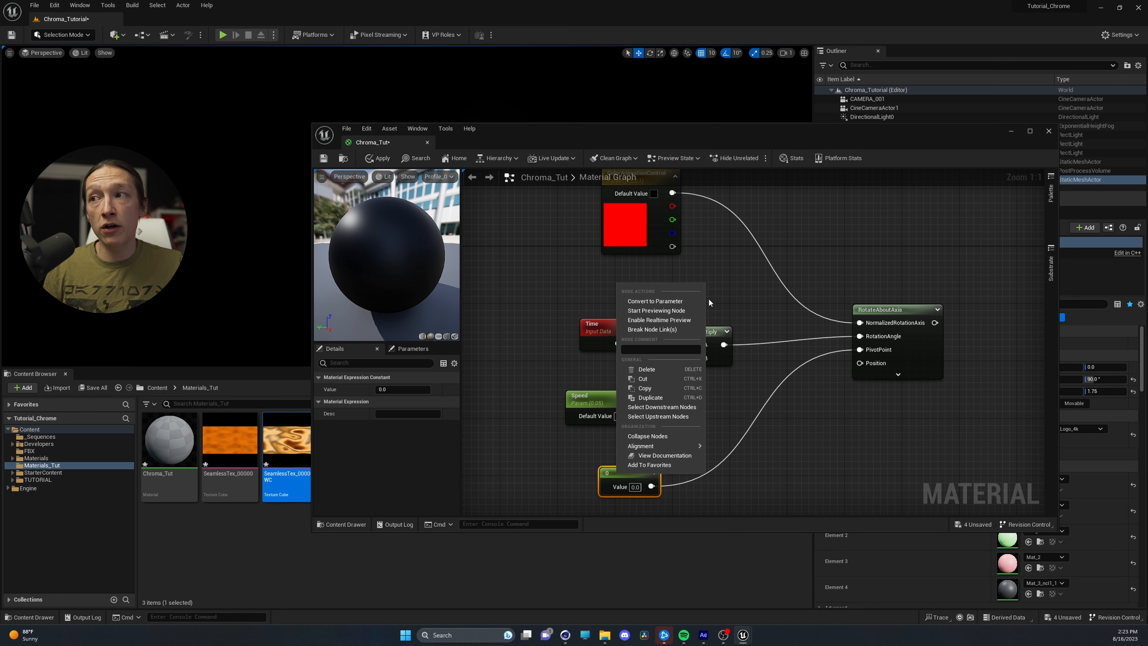
pyautogui.click(678, 300)
pyautogui.write('P')
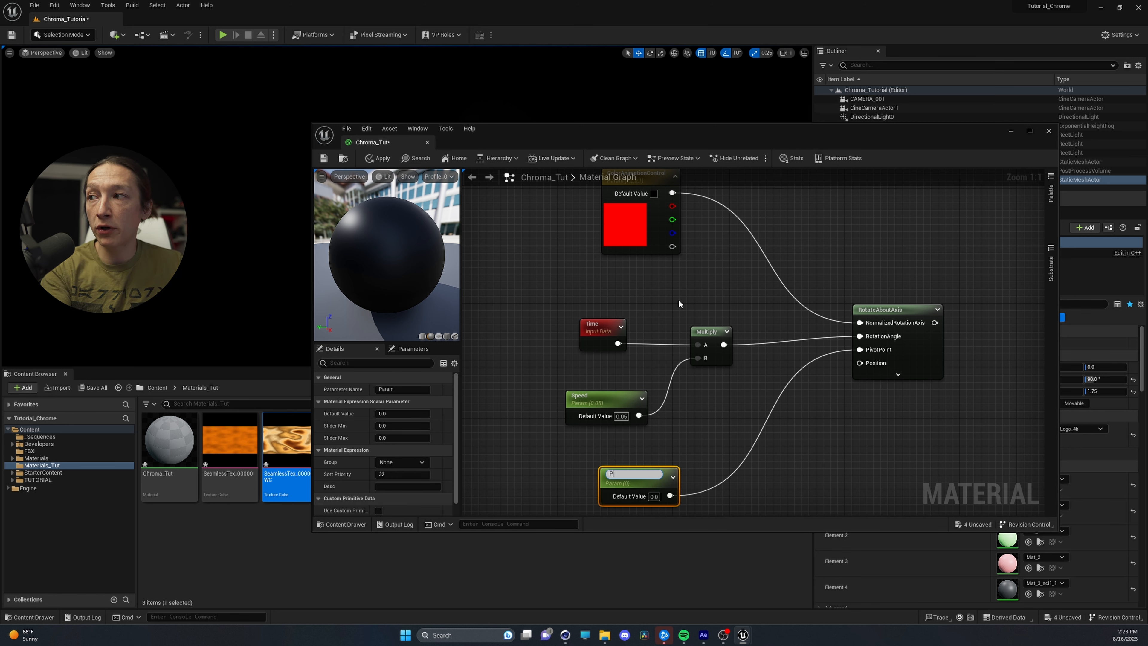
pyautogui.write('ivotPoint')
pyautogui.press('Return')
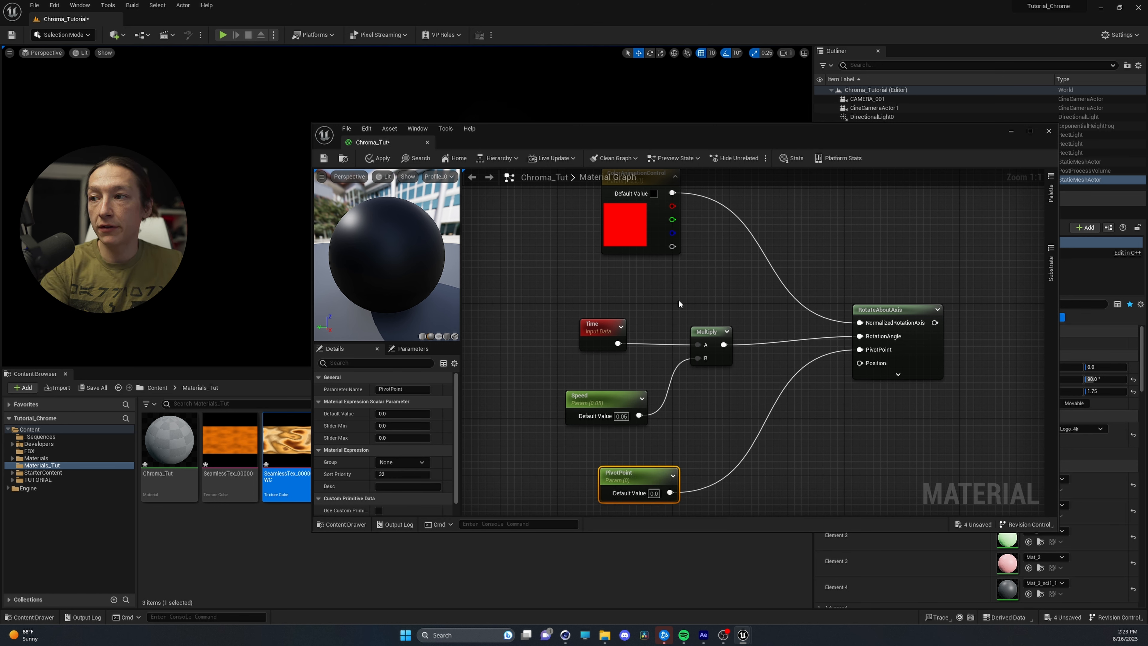
pyautogui.moveTo(602, 455); pyautogui.dragTo(563, 390, button='right')
pyautogui.moveTo(591, 416); pyautogui.dragTo(558, 396)
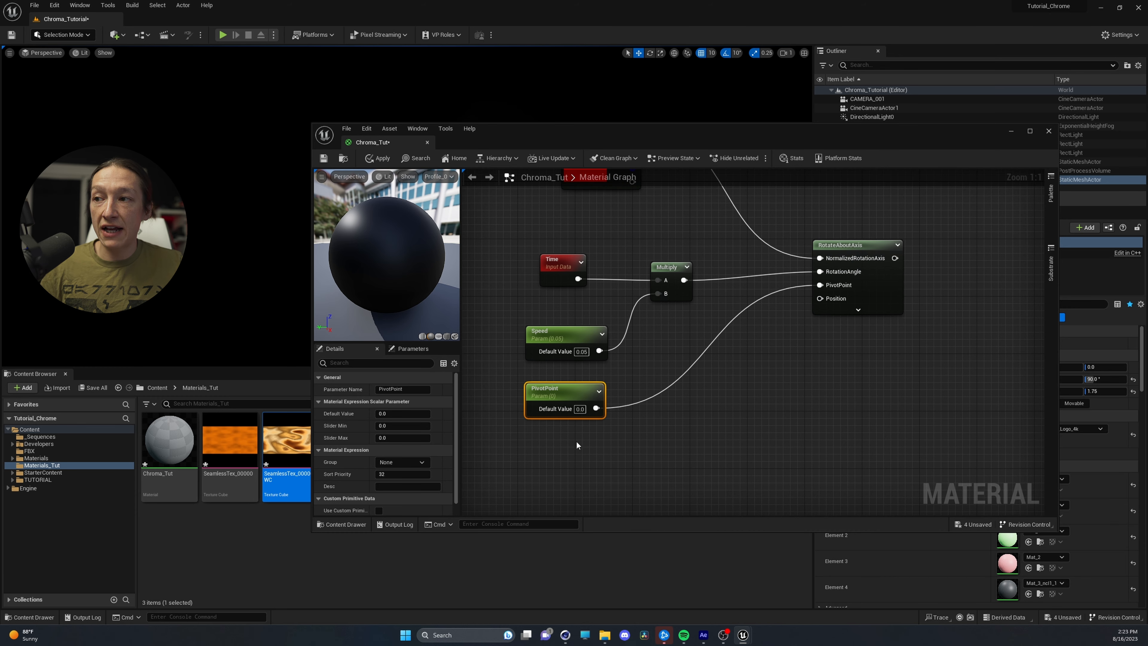
# Add a ReflectionVectorWS node below the PivotPoint parameter and connect its output to the Position input of RotateAboutAxis
pyautogui.click(607, 463)
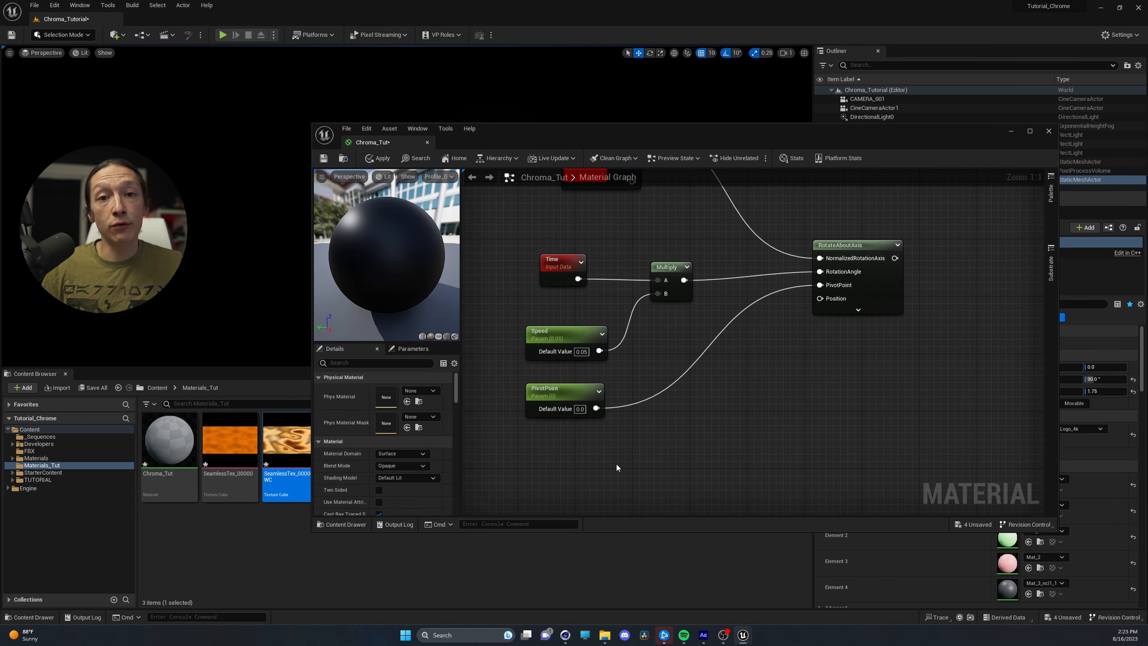
pyautogui.rightClick(617, 467)
pyautogui.write('reflection')
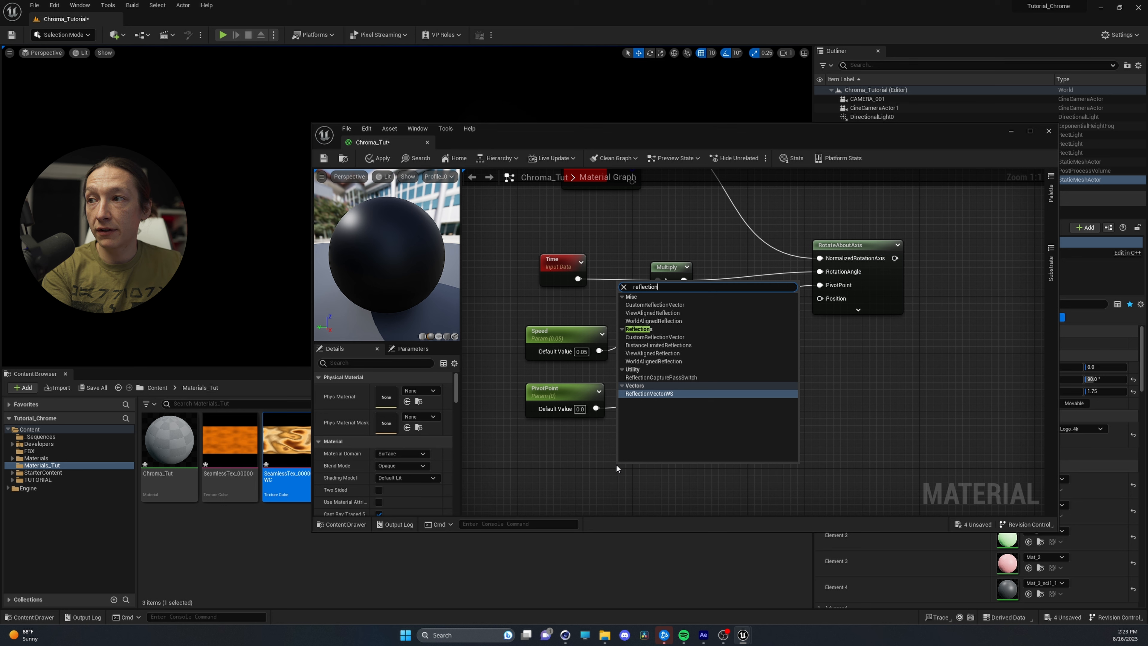
pyautogui.click(657, 395)
pyautogui.moveTo(691, 489); pyautogui.dragTo(819, 298)
# Insert an Add node between RotateAboutAxis and the Texture Sample, with RotateAboutAxis feeding A and the sum feeding UVs
pyautogui.moveTo(682, 389); pyautogui.dragTo(514, 407, button='right')
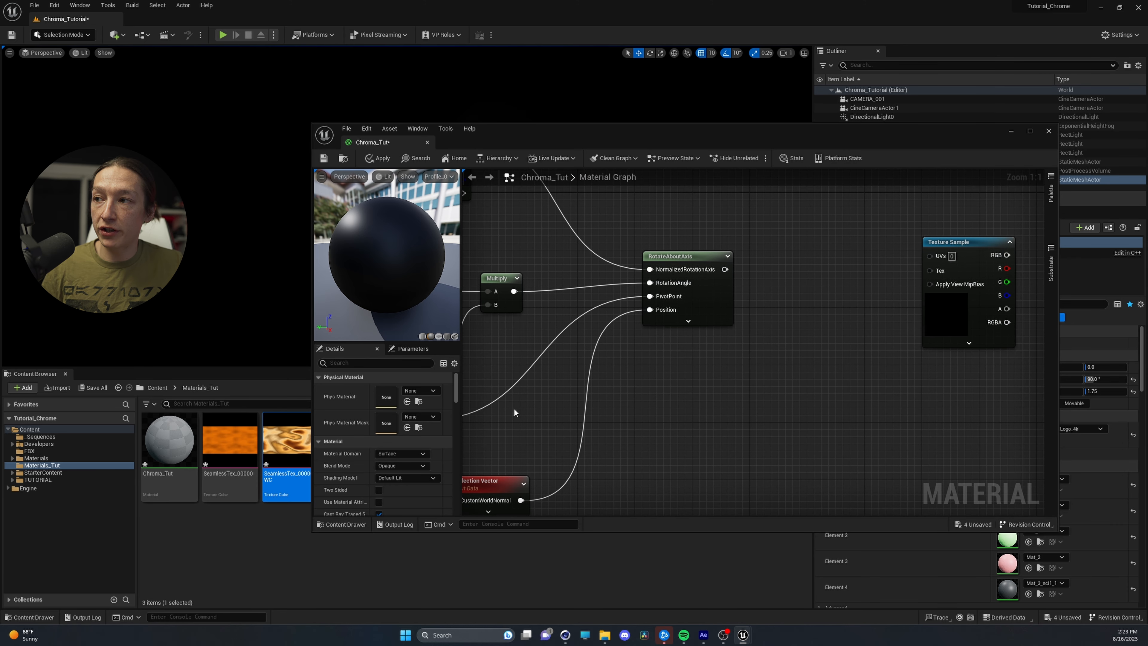
pyautogui.moveTo(677, 256); pyautogui.dragTo(635, 249)
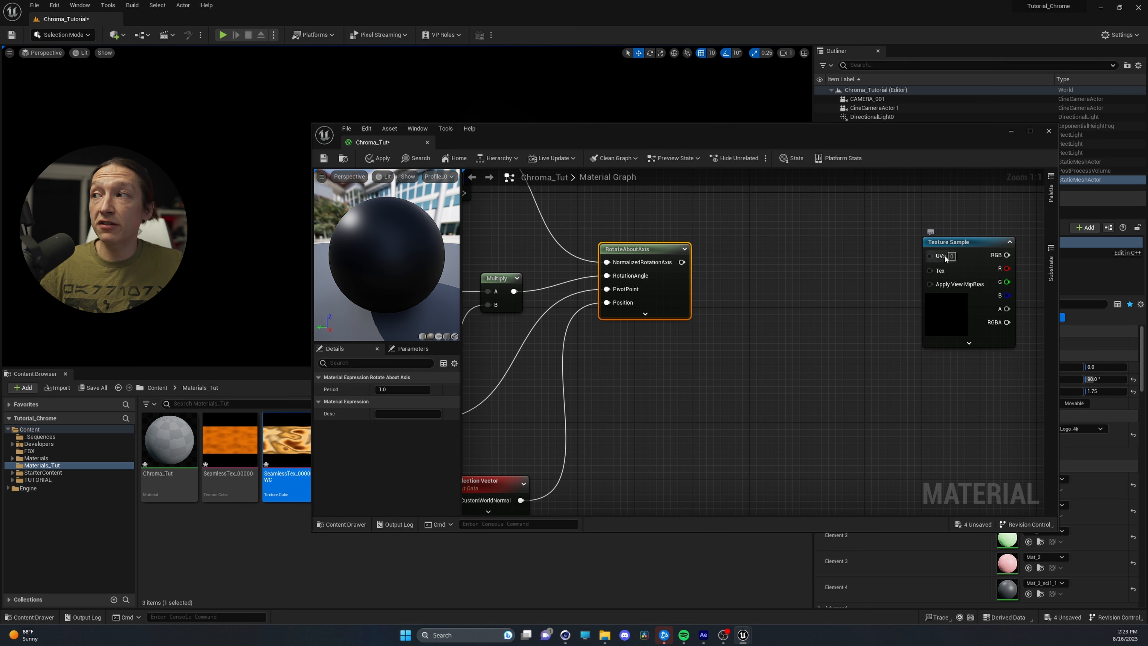
pyautogui.moveTo(957, 246); pyautogui.dragTo(905, 247)
pyautogui.click(720, 260)
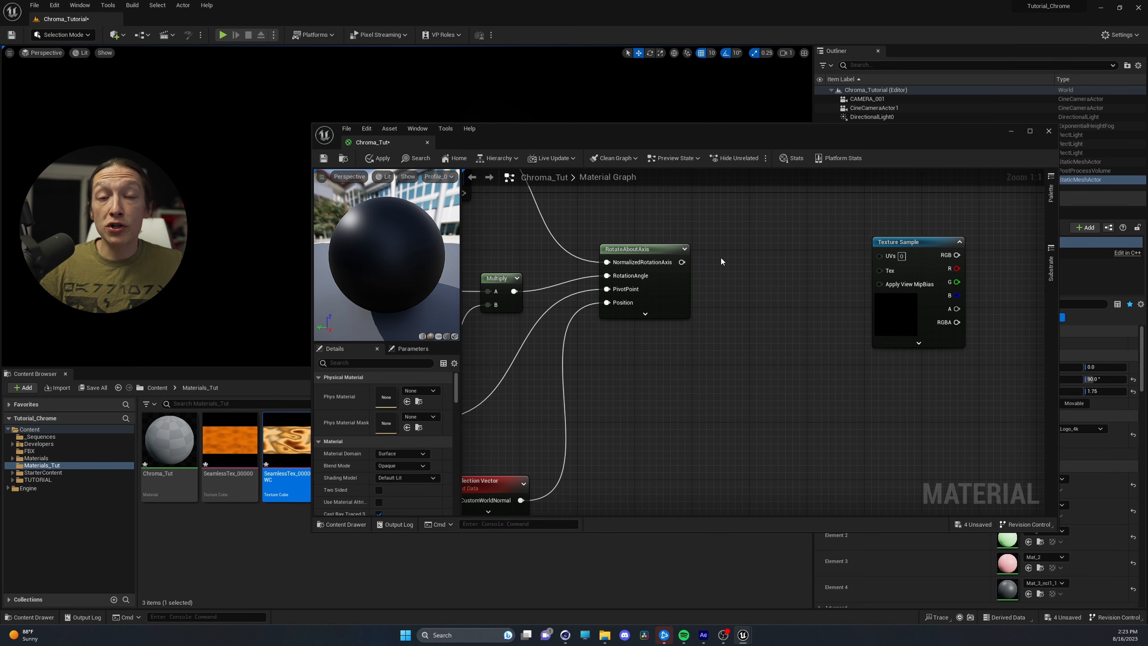
pyautogui.click(744, 260)
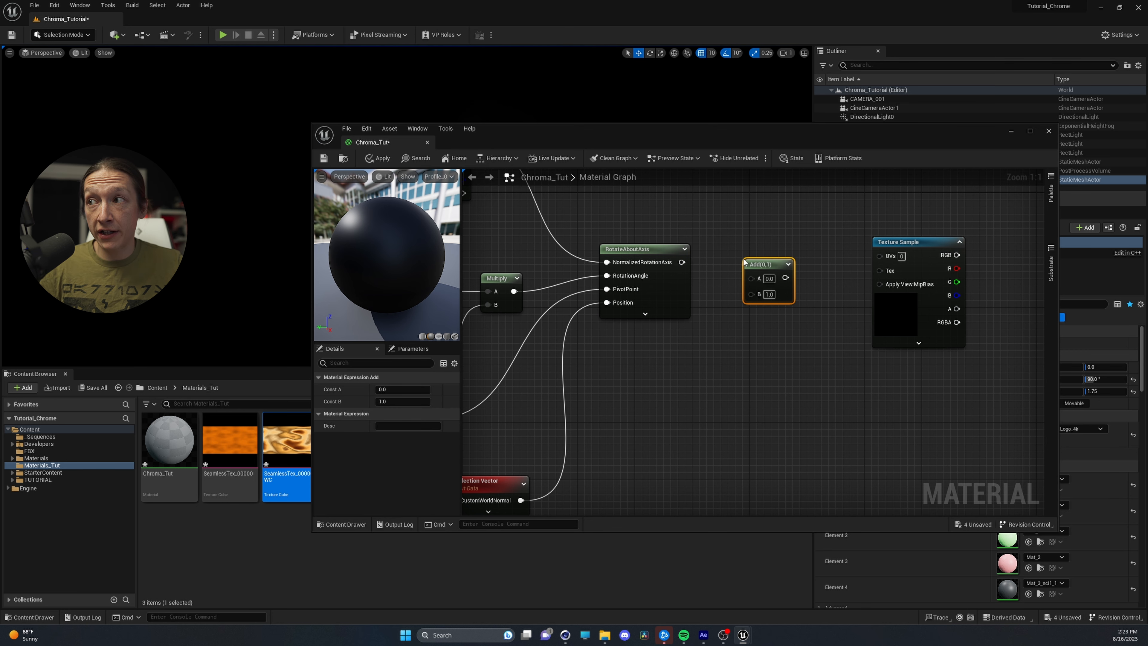
pyautogui.moveTo(682, 262); pyautogui.dragTo(879, 255)
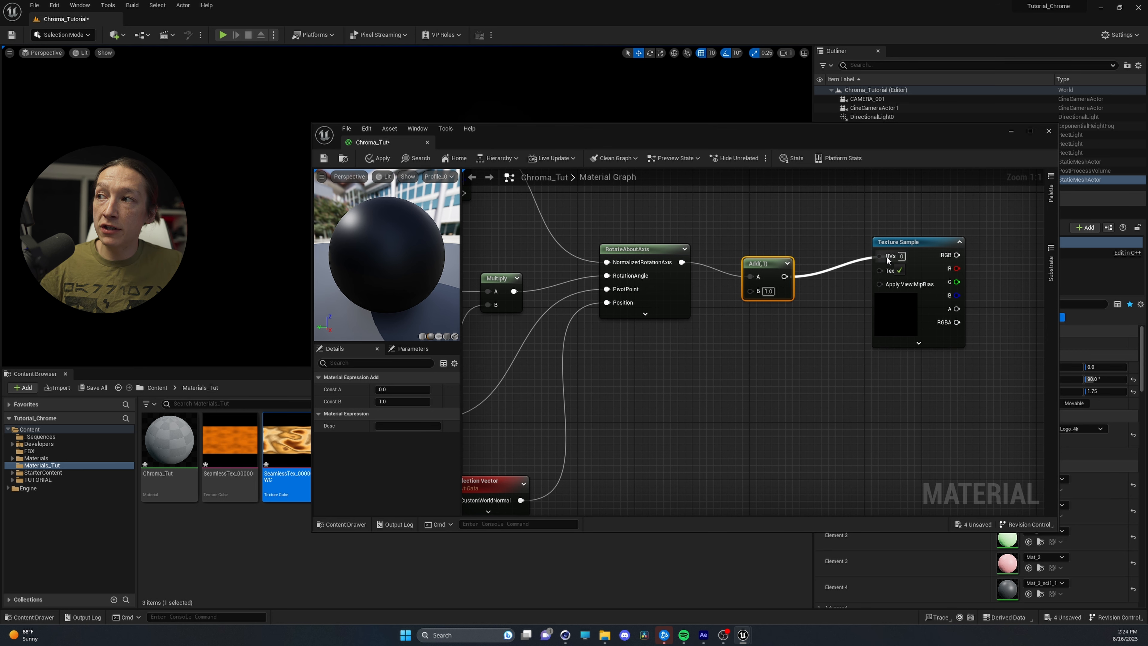
# Connect the Reflection Vector output to the Add node's B input and tidy the node layout
pyautogui.moveTo(726, 324); pyautogui.dragTo(686, 270, button='right')
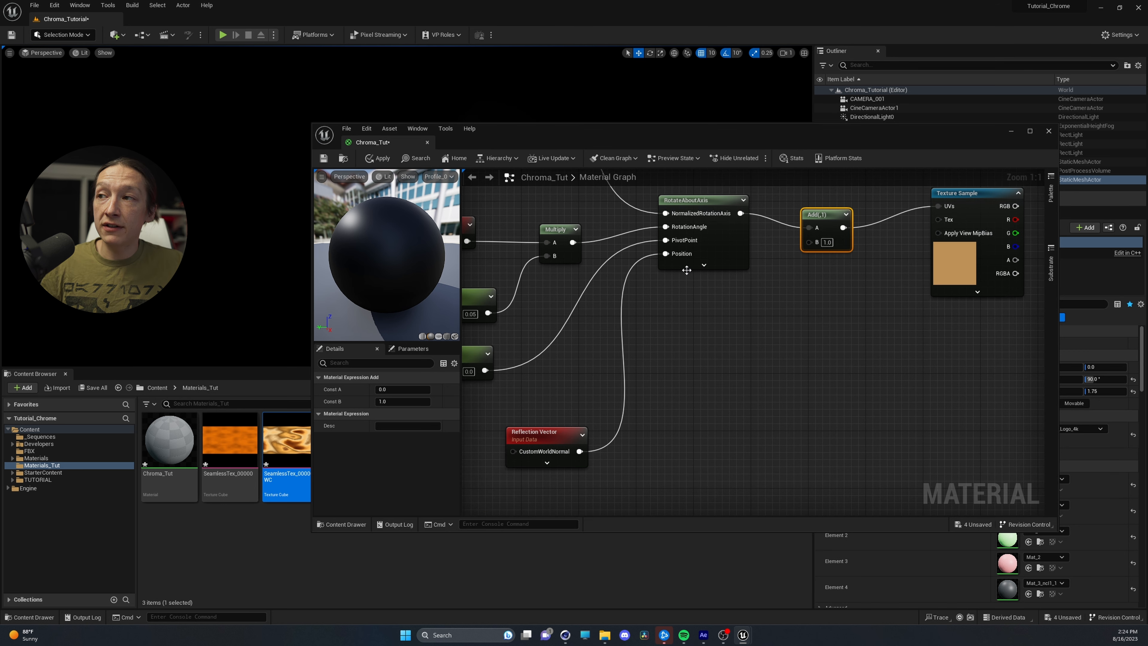
pyautogui.moveTo(538, 430); pyautogui.dragTo(809, 242)
pyautogui.moveTo(775, 312); pyautogui.dragTo(724, 410, button='right')
pyautogui.moveTo(667, 299); pyautogui.dragTo(623, 258)
# Connect the Texture Sample's RGB output to the material's Base Color and inspect the result on the preview sphere
pyautogui.moveTo(846, 302); pyautogui.dragTo(600, 282, button='right')
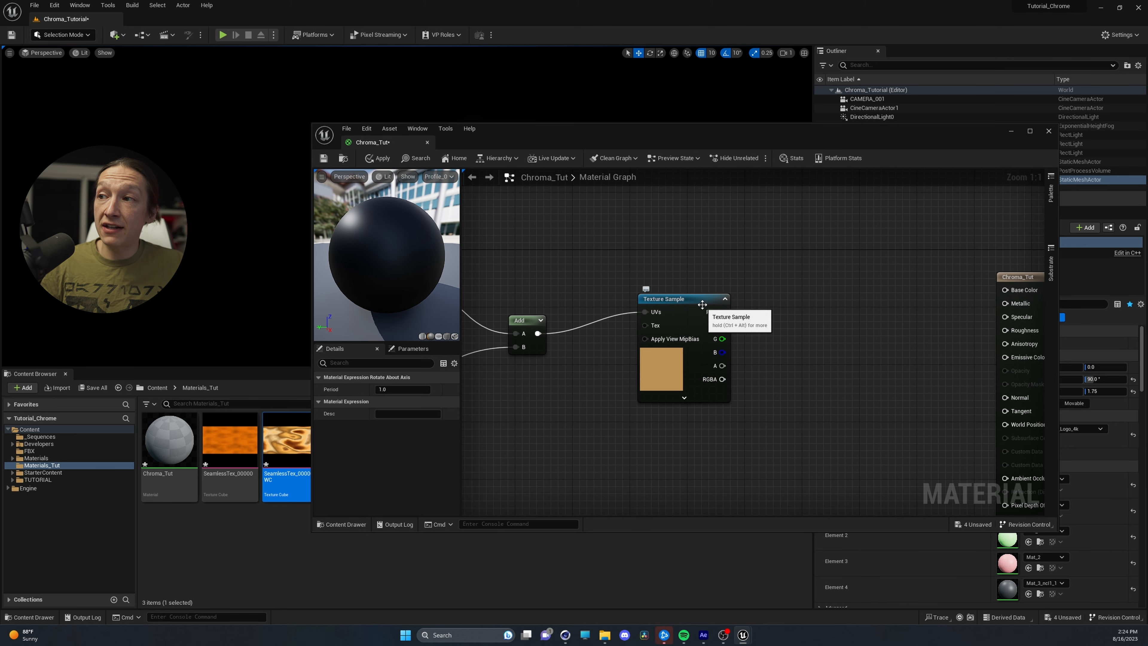
pyautogui.moveTo(702, 305); pyautogui.dragTo(1005, 290)
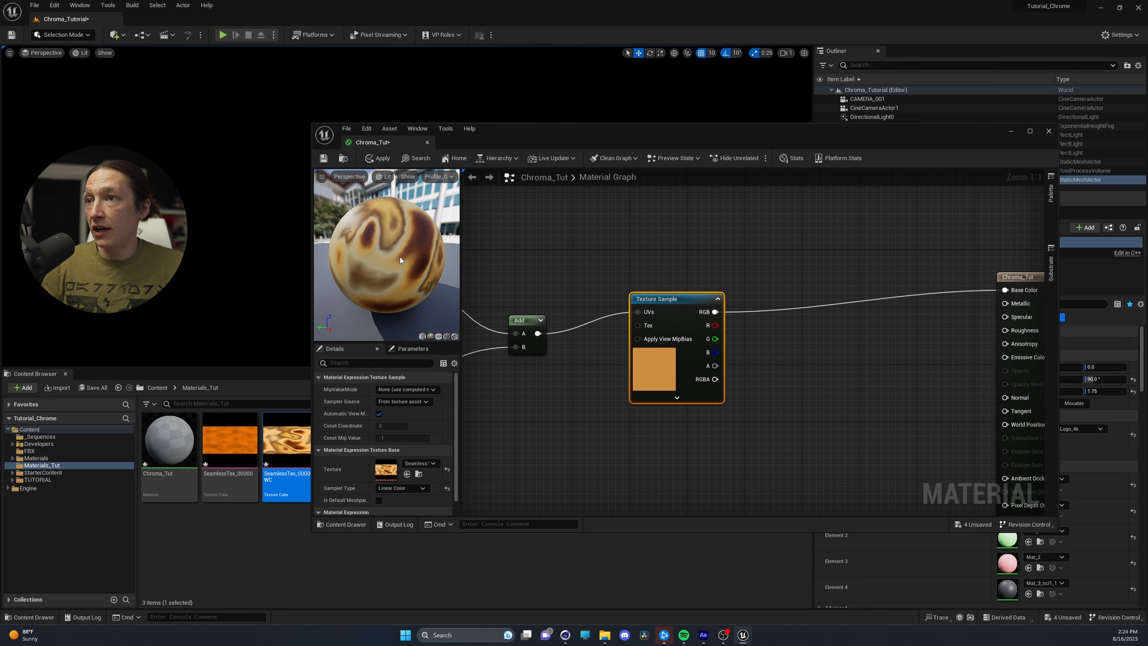
pyautogui.moveTo(387, 255)
pyautogui.mouseDown()
pyautogui.moveTo(369, 251)
pyautogui.moveTo(402, 249)
pyautogui.moveTo(375, 248)
pyautogui.moveTo(390, 249)
pyautogui.mouseUp()
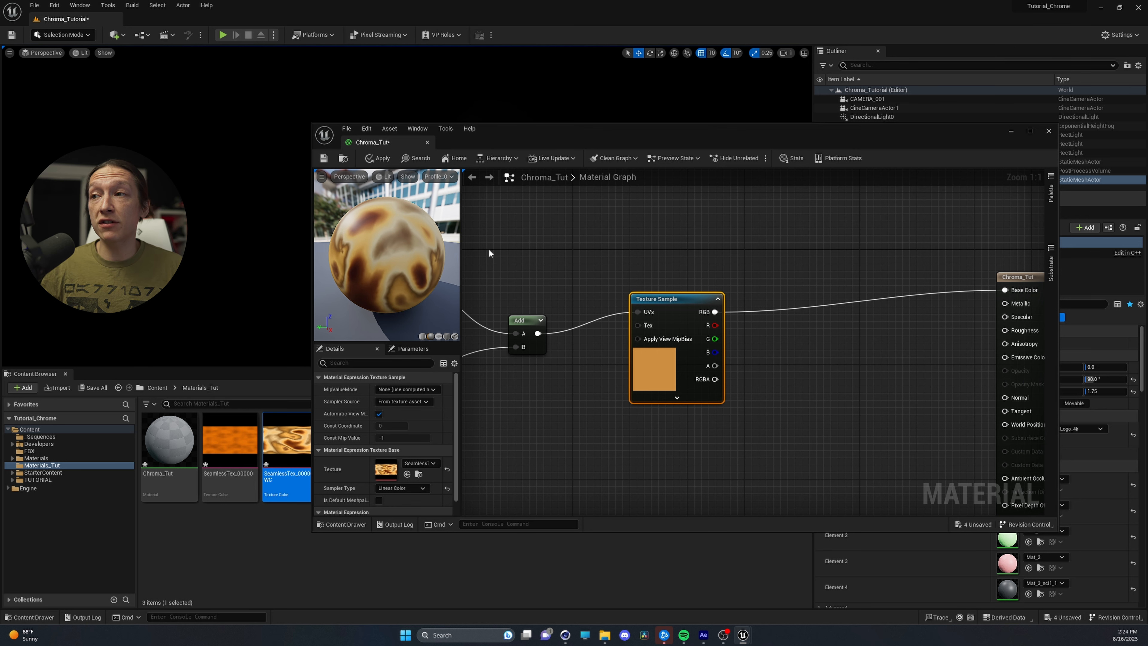
# Move the material output node slightly and add four Constant nodes in the space between it and the Texture Sample
pyautogui.moveTo(864, 389); pyautogui.dragTo(617, 364, button='right')
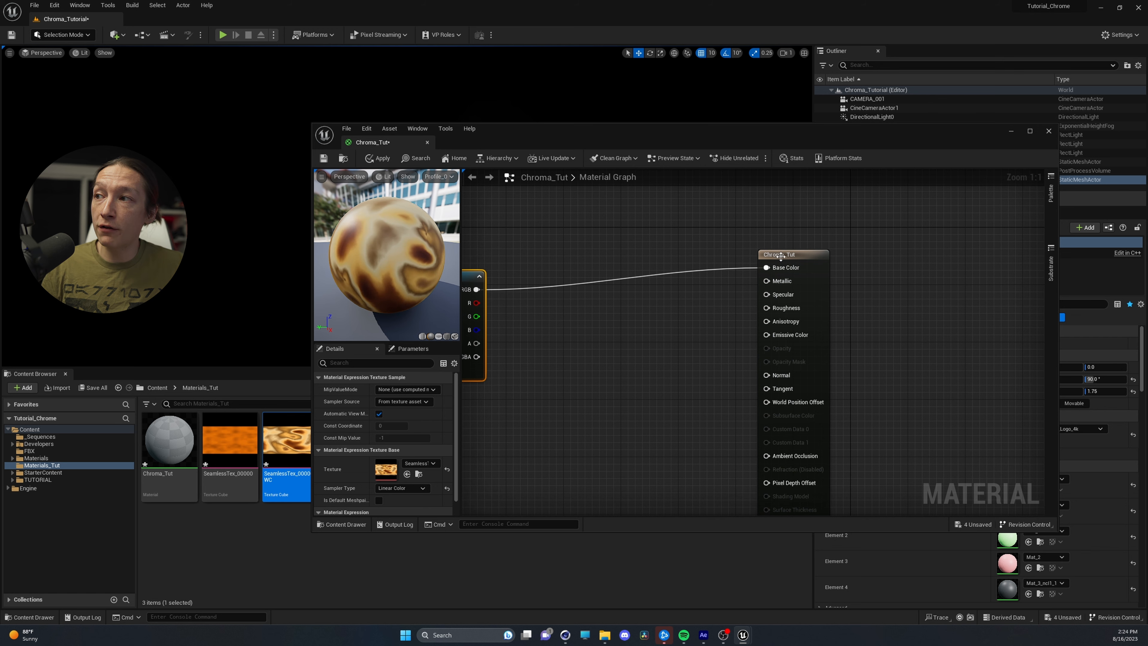
pyautogui.moveTo(783, 254); pyautogui.dragTo(797, 260)
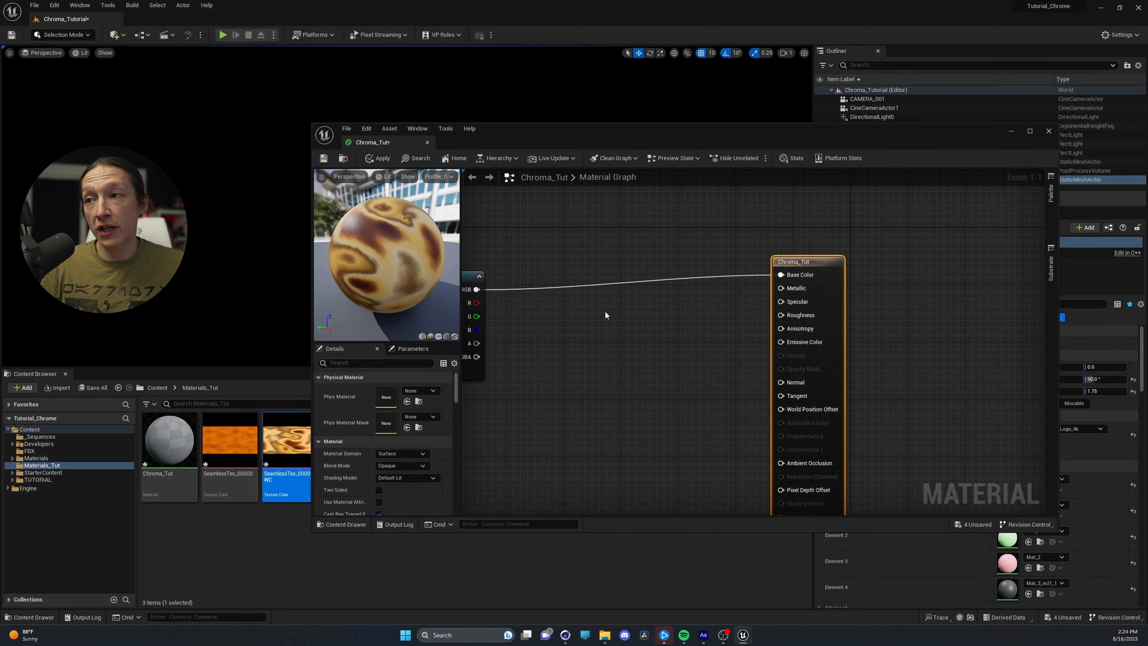
pyautogui.click(605, 315)
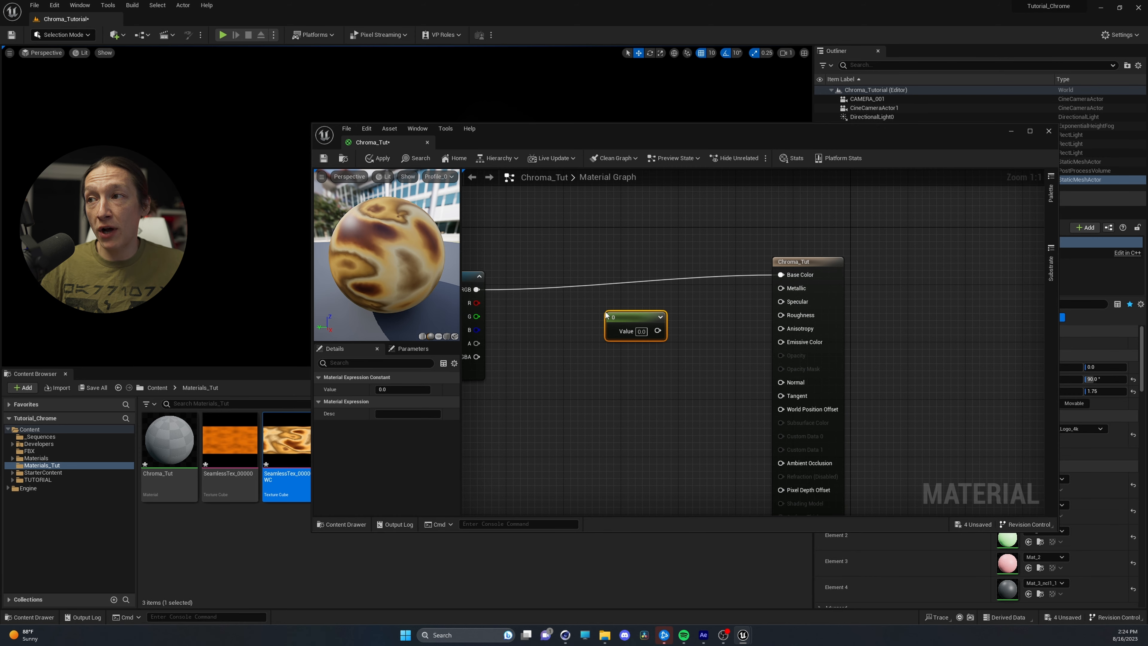
pyautogui.click(603, 362)
pyautogui.click(605, 407)
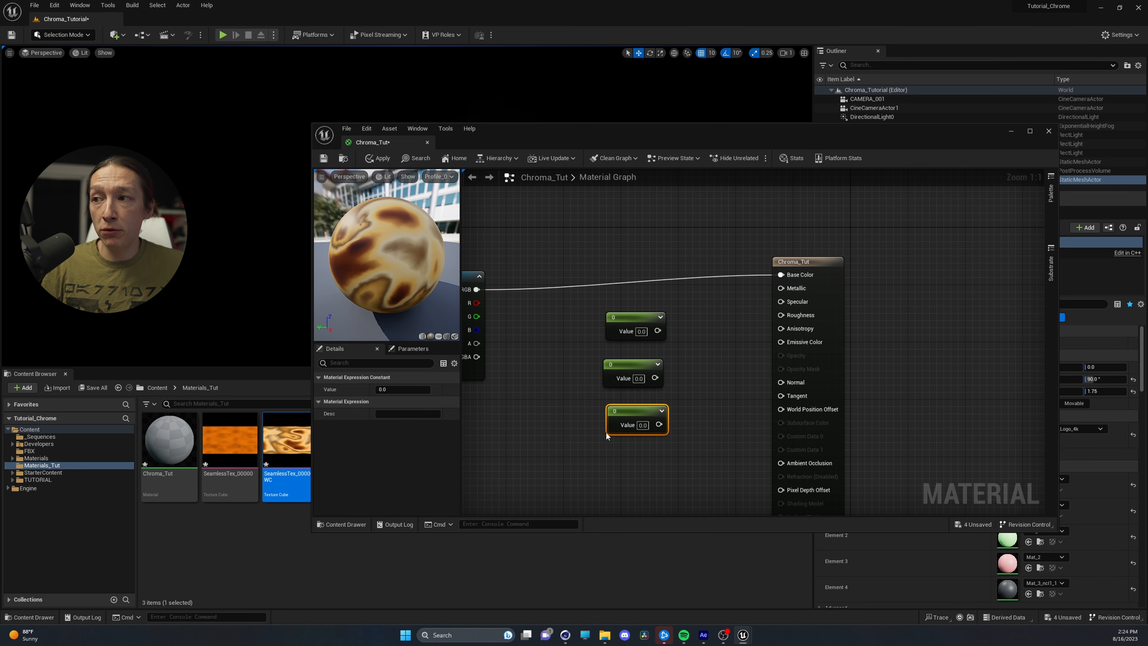
pyautogui.click(560, 491)
# Connect the upper three Constant nodes to the material's Metallic, Specular and Roughness inputs and tidy their positions
pyautogui.moveTo(696, 368); pyautogui.dragTo(699, 282, button='right')
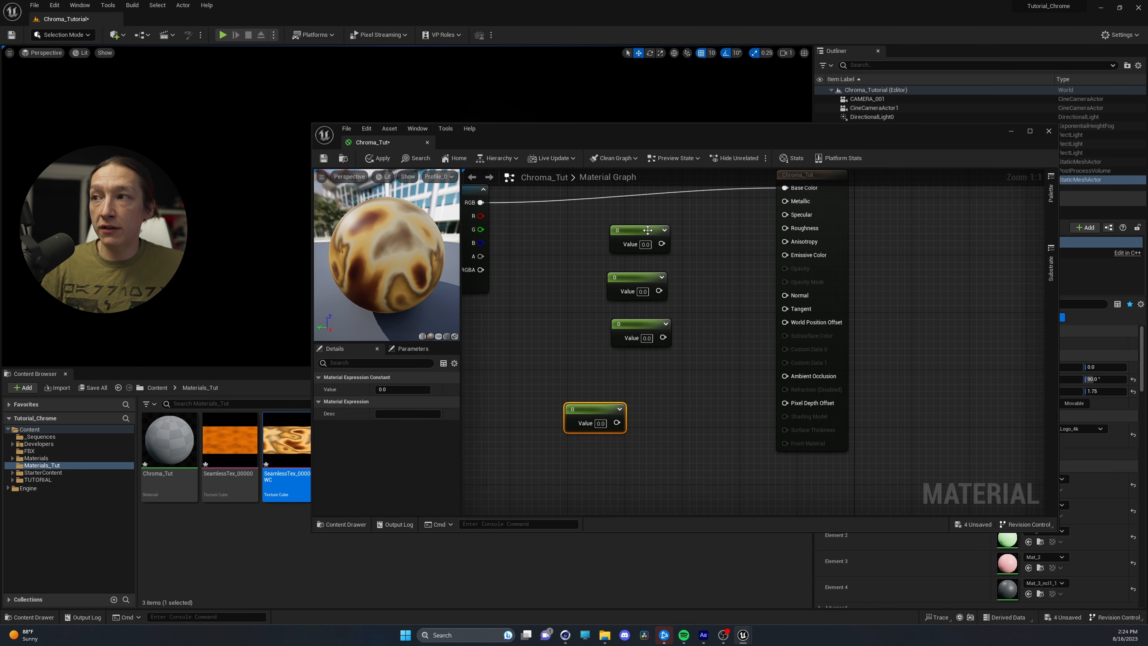
pyautogui.click(644, 228)
pyautogui.moveTo(661, 243); pyautogui.dragTo(785, 201)
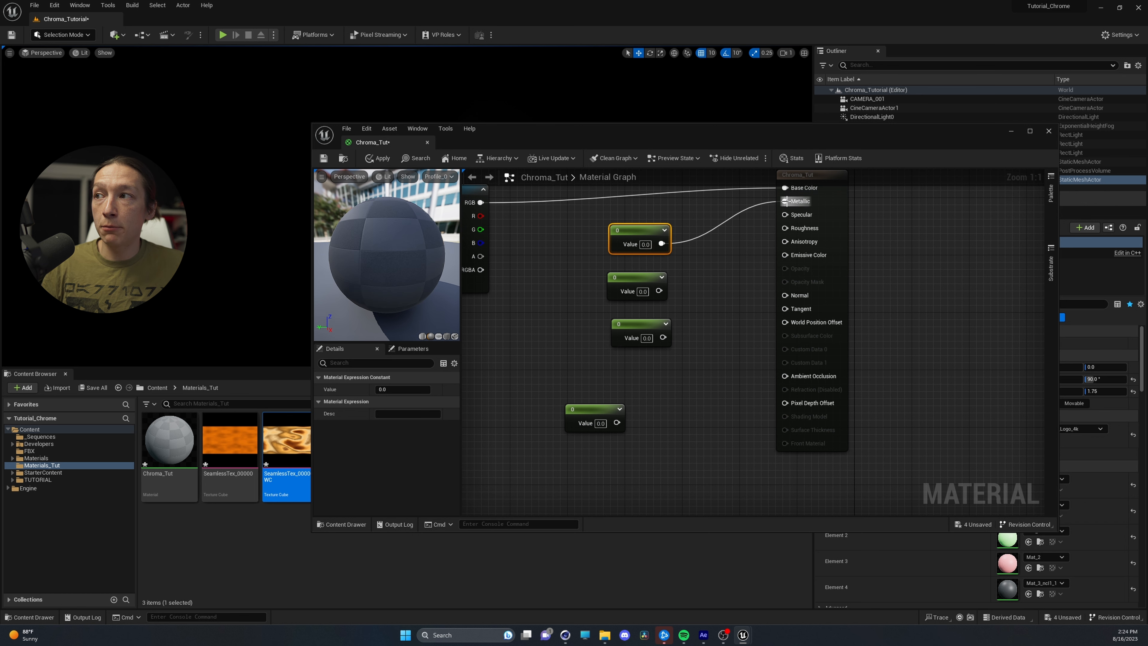
pyautogui.moveTo(646, 285); pyautogui.dragTo(785, 214)
pyautogui.moveTo(663, 337); pyautogui.dragTo(785, 228)
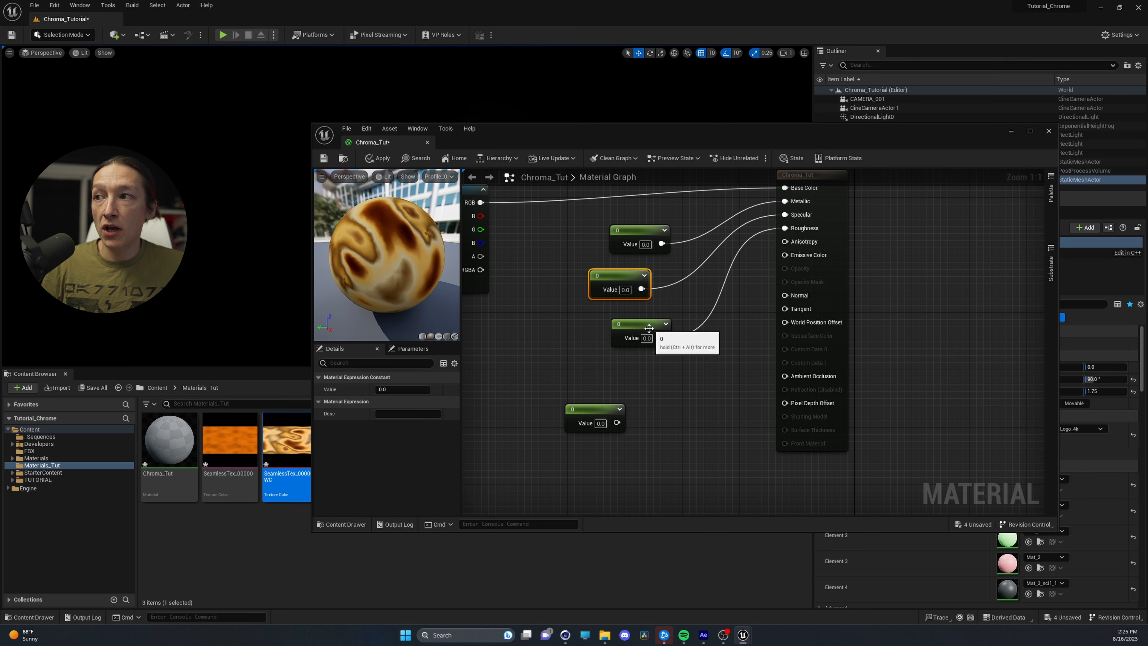
pyautogui.moveTo(659, 320); pyautogui.dragTo(630, 322)
# Add a Multiply node feeding Emissive Color, with the Texture Sample's RGB in A and the fourth Constant in B
pyautogui.click(665, 379)
pyautogui.click(665, 379)
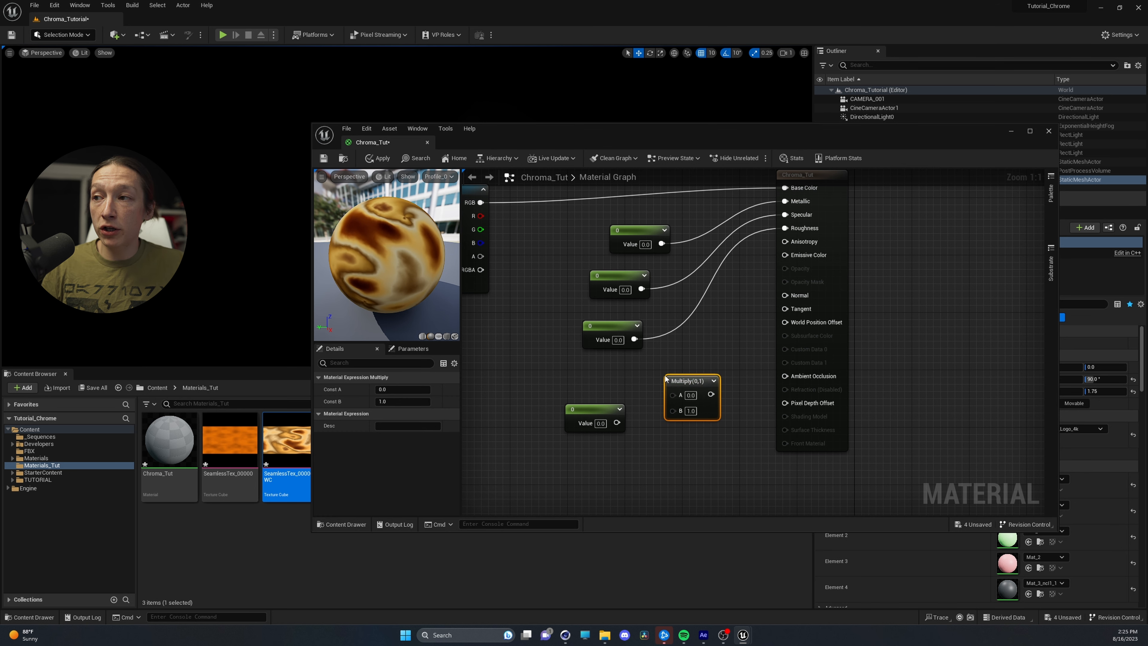
pyautogui.moveTo(711, 394); pyautogui.dragTo(786, 252)
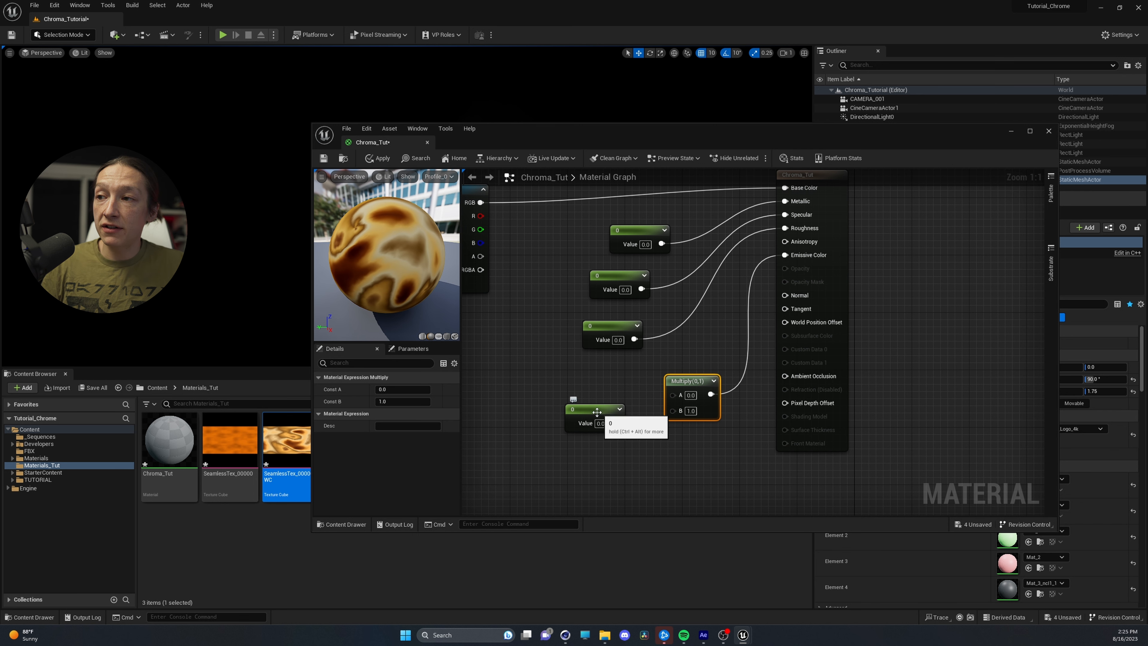
pyautogui.moveTo(590, 421); pyautogui.dragTo(670, 379)
pyautogui.moveTo(537, 365); pyautogui.dragTo(640, 382, button='right')
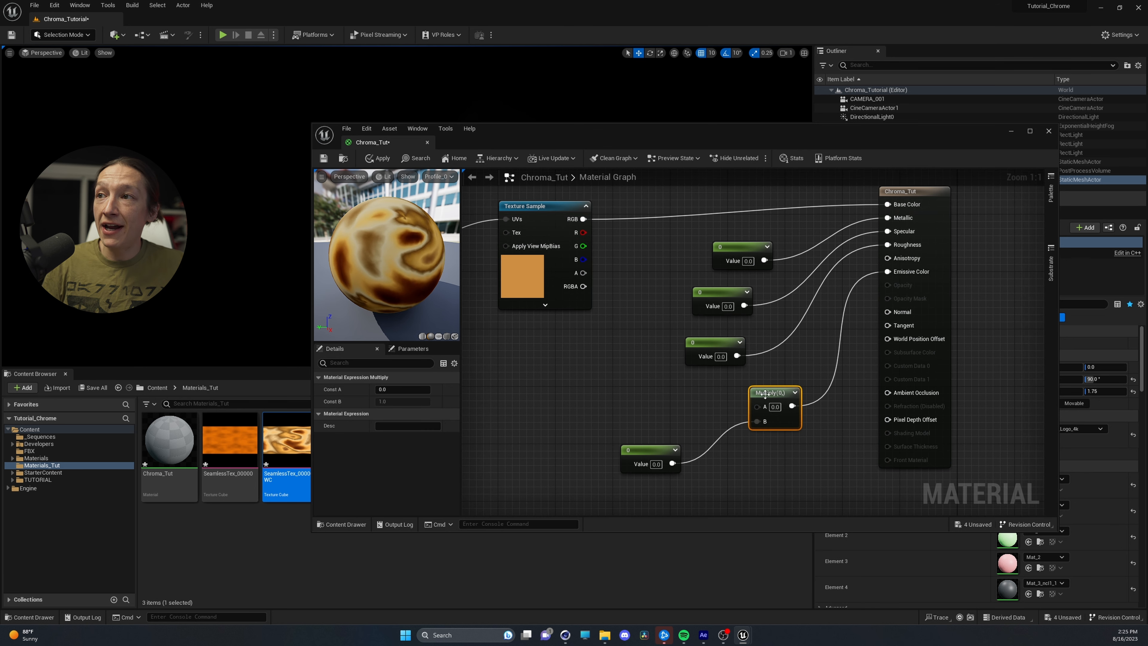
pyautogui.moveTo(771, 393); pyautogui.dragTo(710, 398)
pyautogui.moveTo(583, 218); pyautogui.dragTo(704, 419)
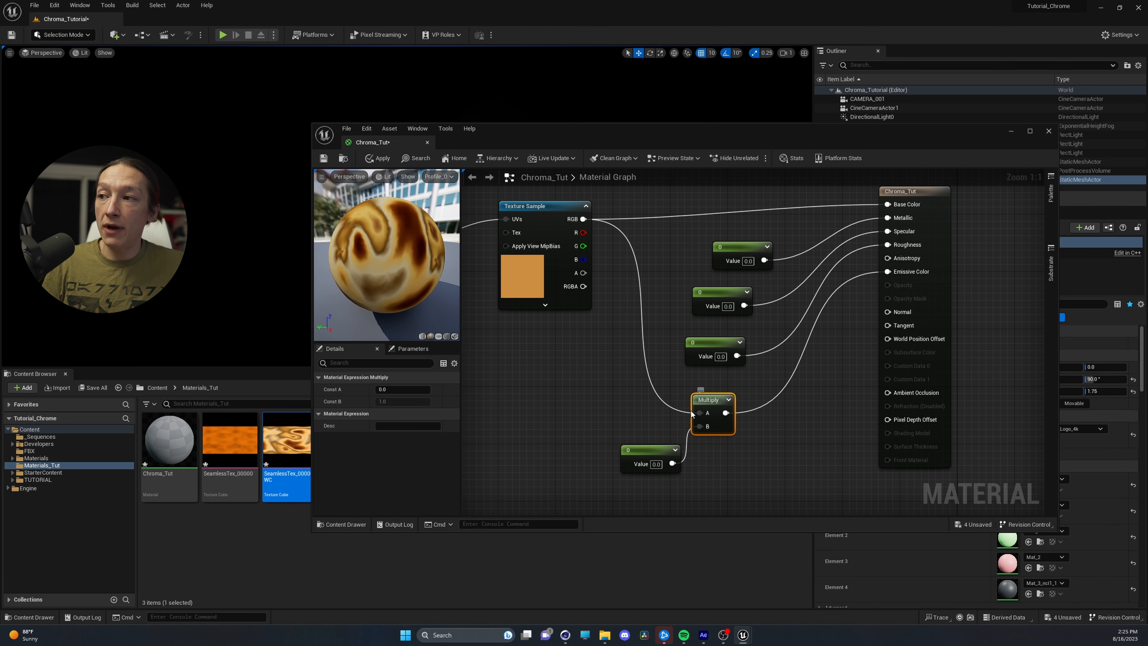
# Convert all four Constant nodes to parameters together
pyautogui.click(730, 246)
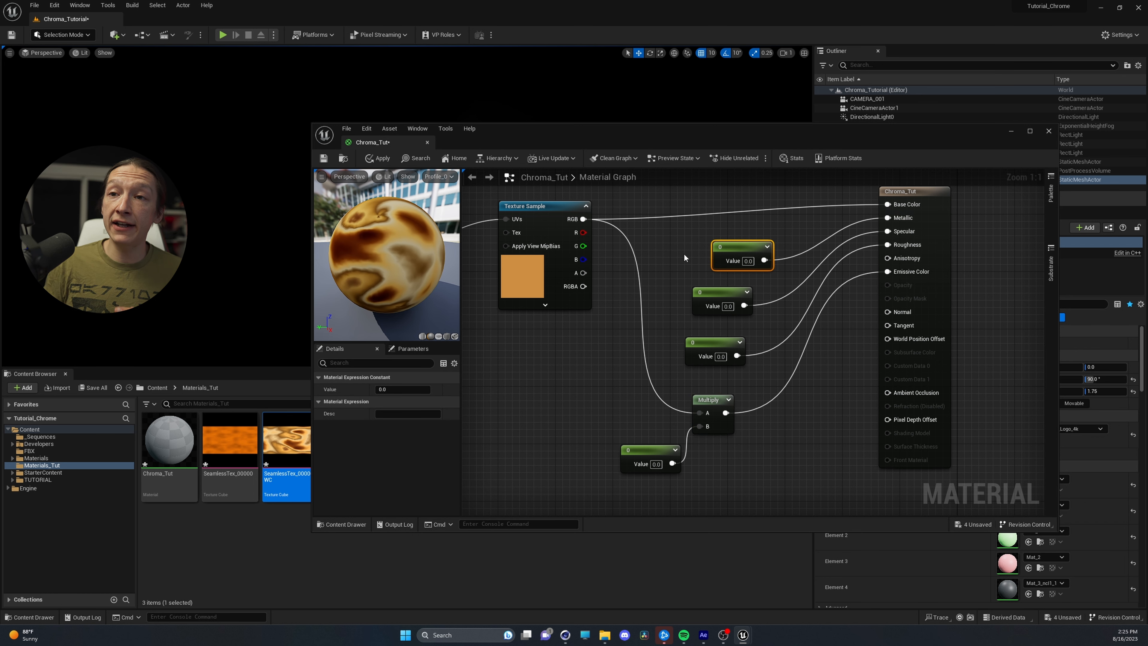
pyautogui.moveTo(707, 336); pyautogui.dragTo(763, 360)
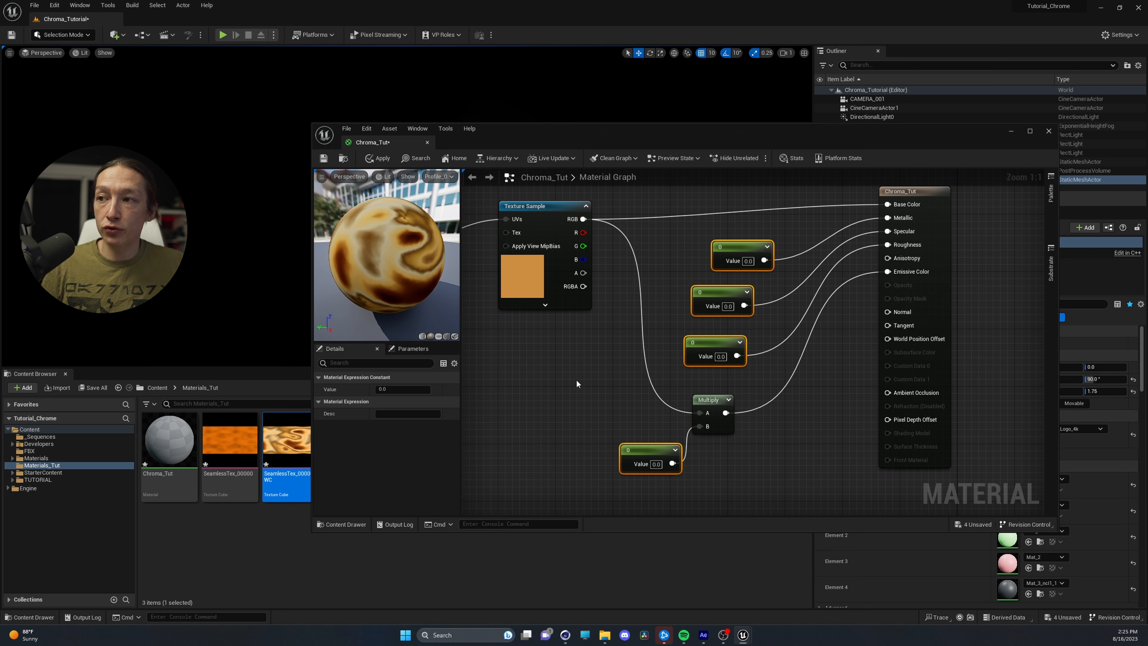
pyautogui.rightClick(737, 248)
pyautogui.click(770, 271)
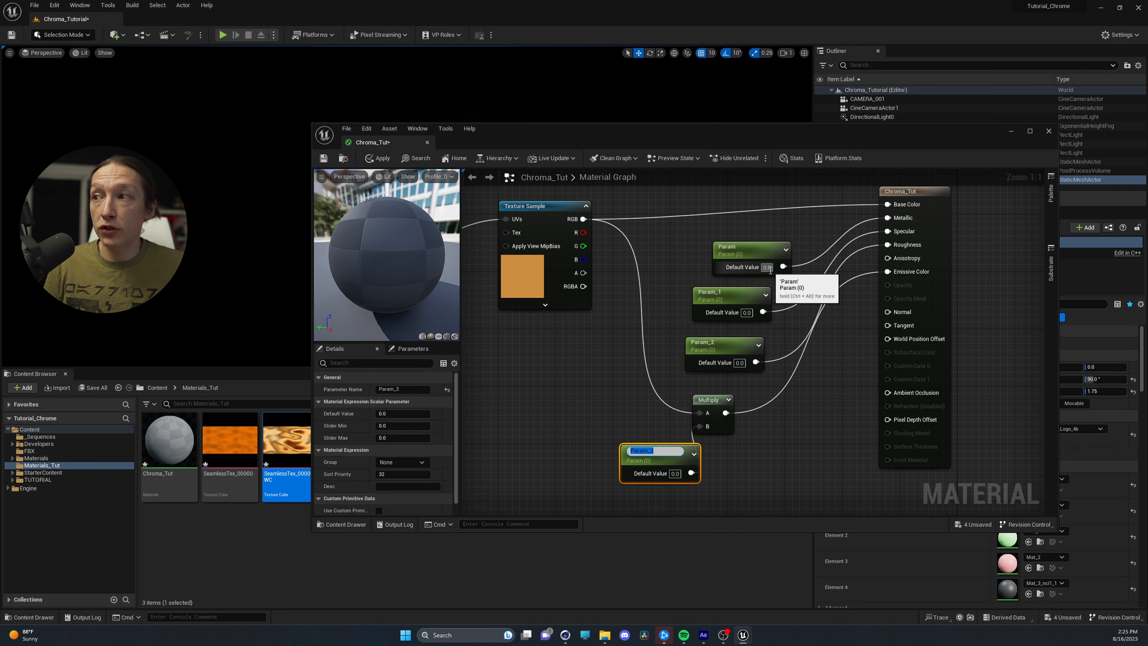
# Rename the parameter feeding Metallic to "Metallic" and the one feeding Specular to "Specular"
pyautogui.doubleClick(735, 248)
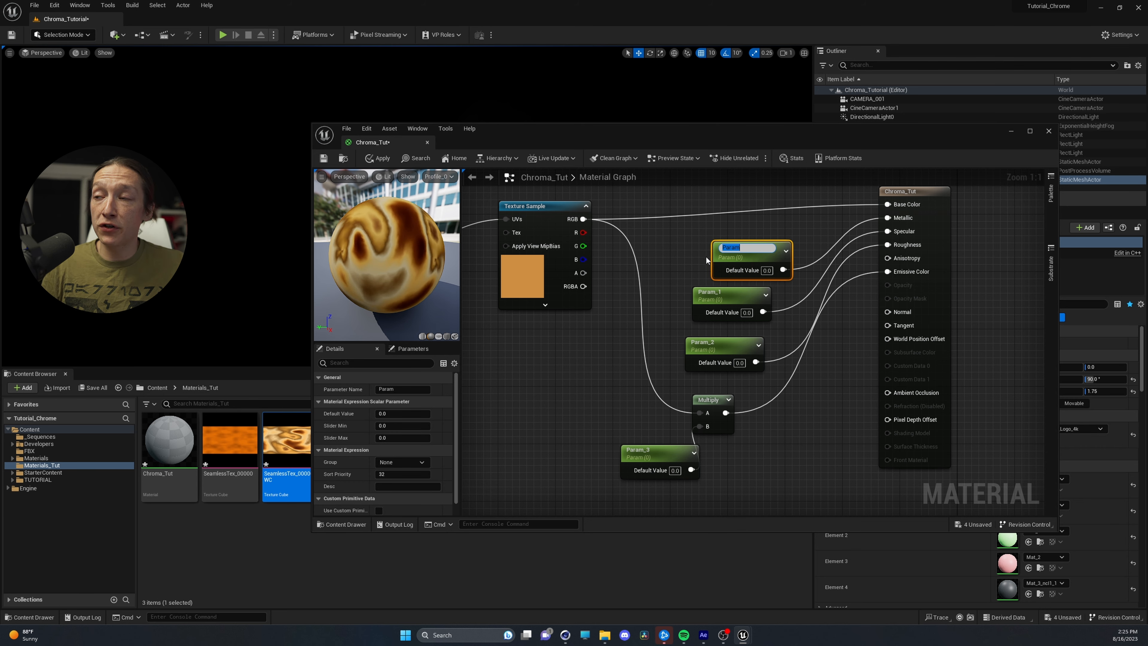
pyautogui.write('Metallic')
pyautogui.press('Return')
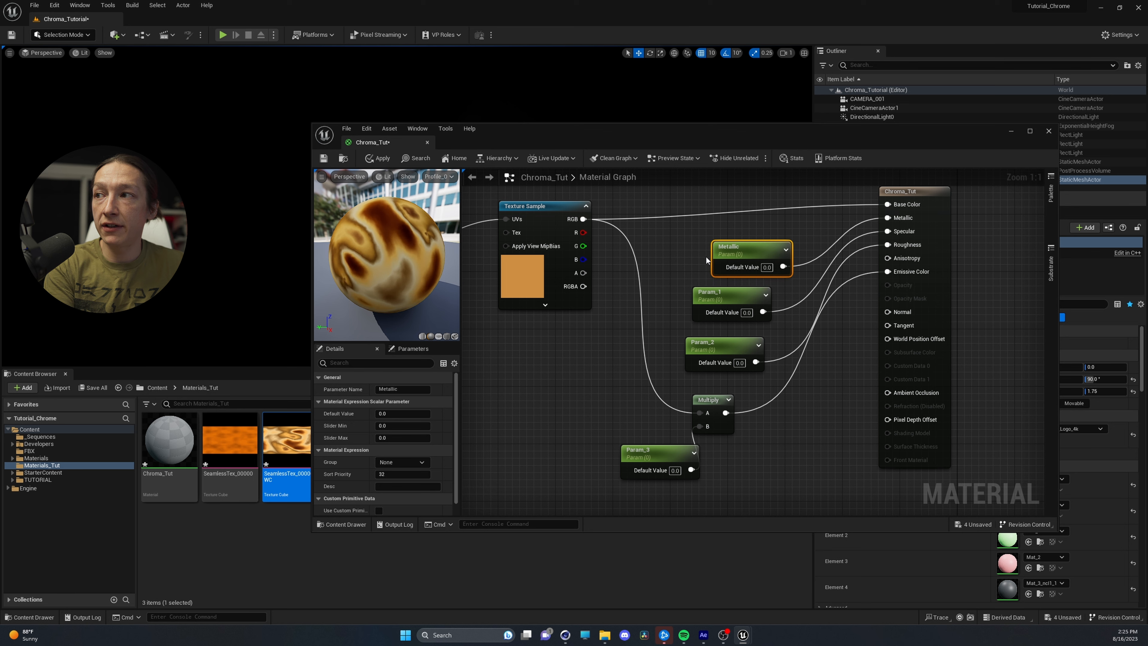
pyautogui.doubleClick(710, 292)
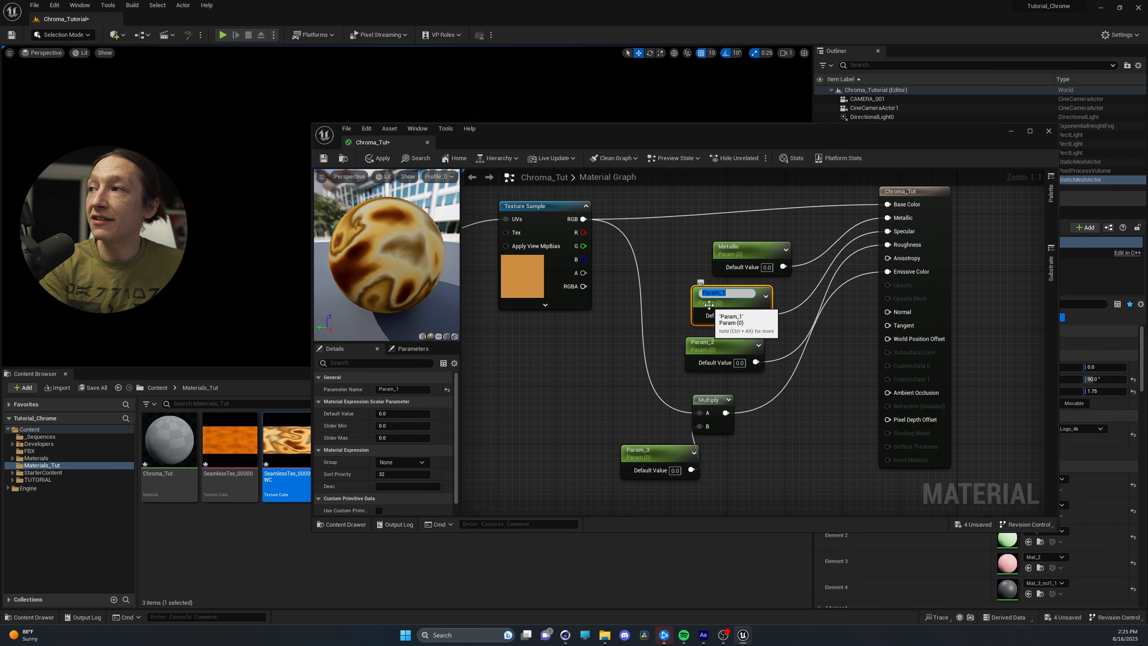
pyautogui.write('Specular')
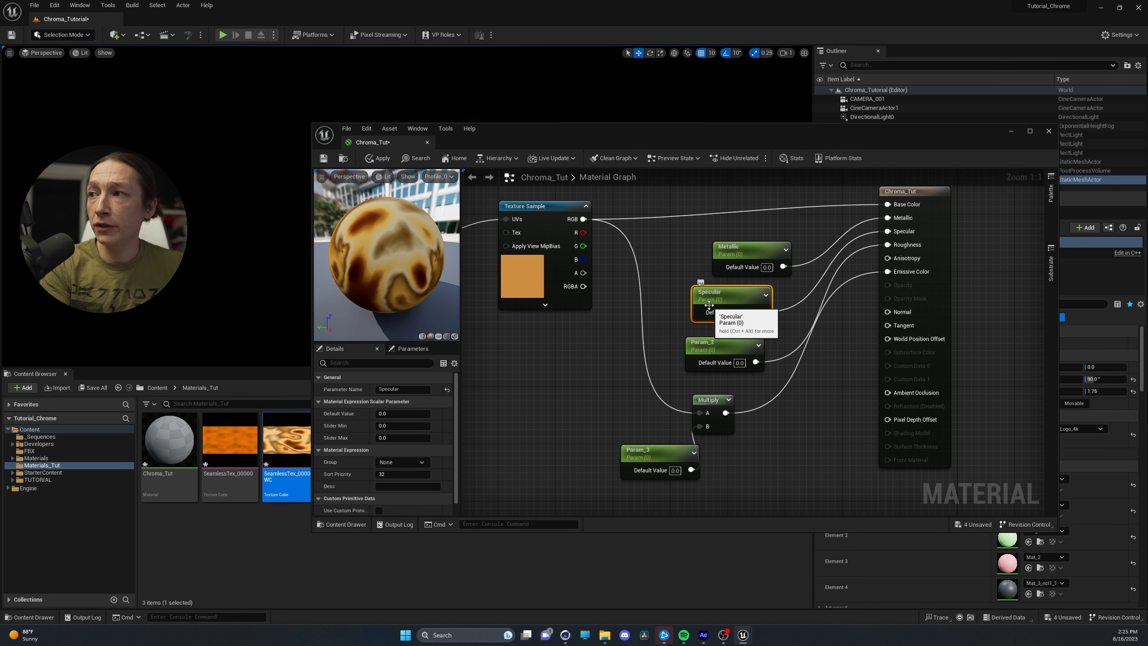
pyautogui.press('Return')
# Rename the parameter feeding Roughness to "Roughness" and the one feeding the Multiply node to "Emissive Intensity"
pyautogui.doubleClick(709, 343)
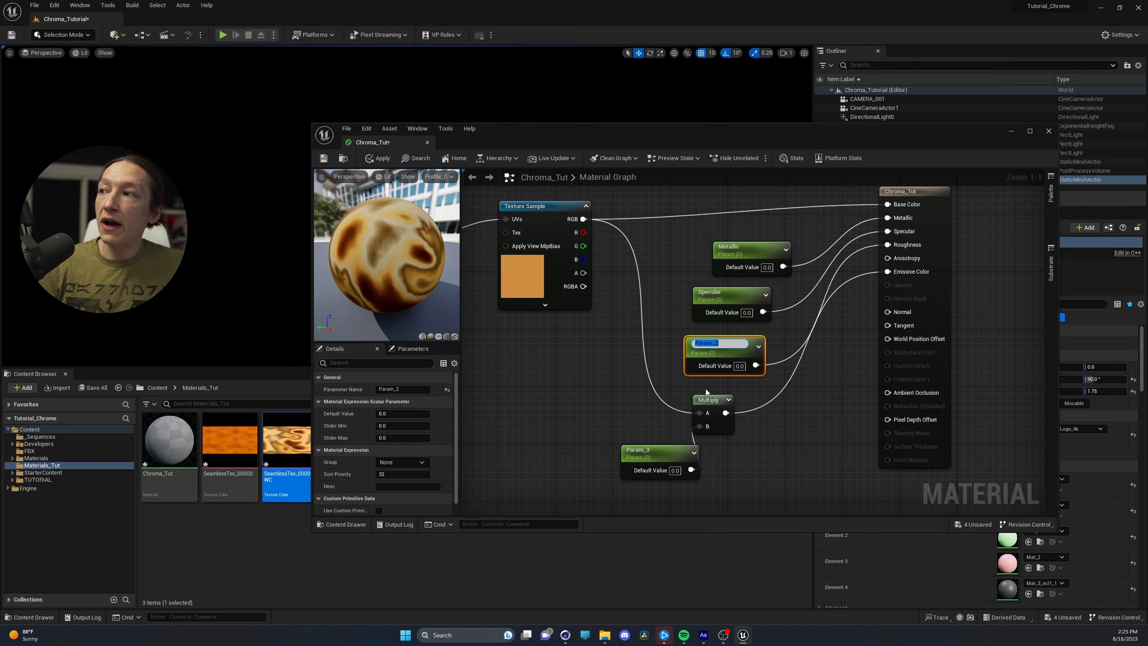
pyautogui.write('Roughness')
pyautogui.press('Return')
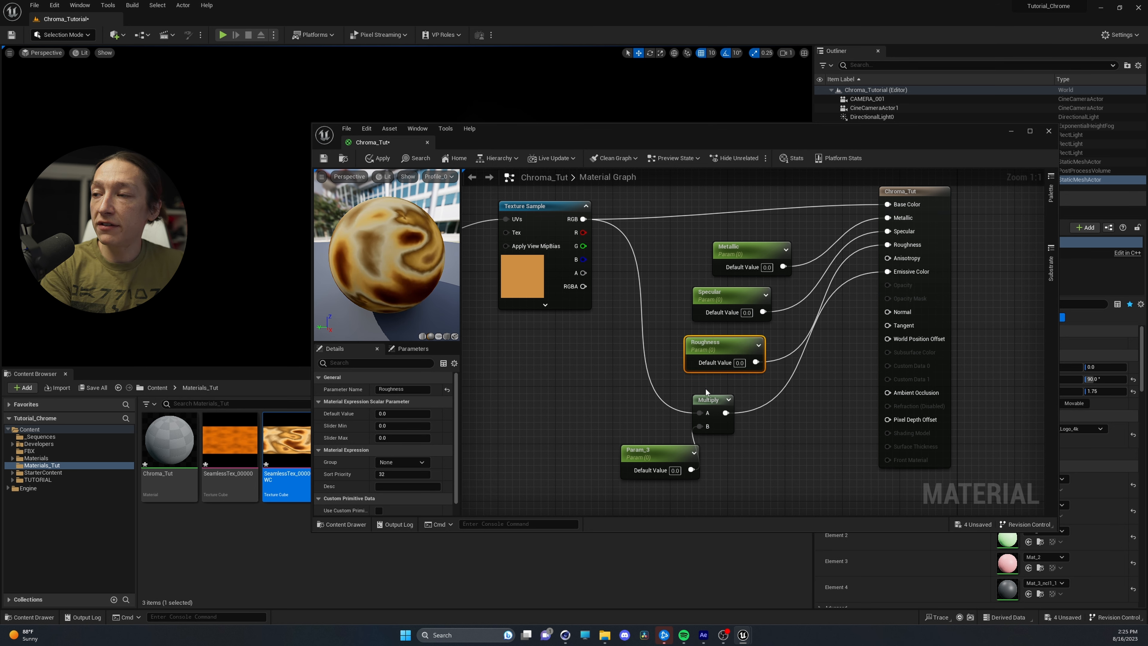
pyautogui.doubleClick(653, 453)
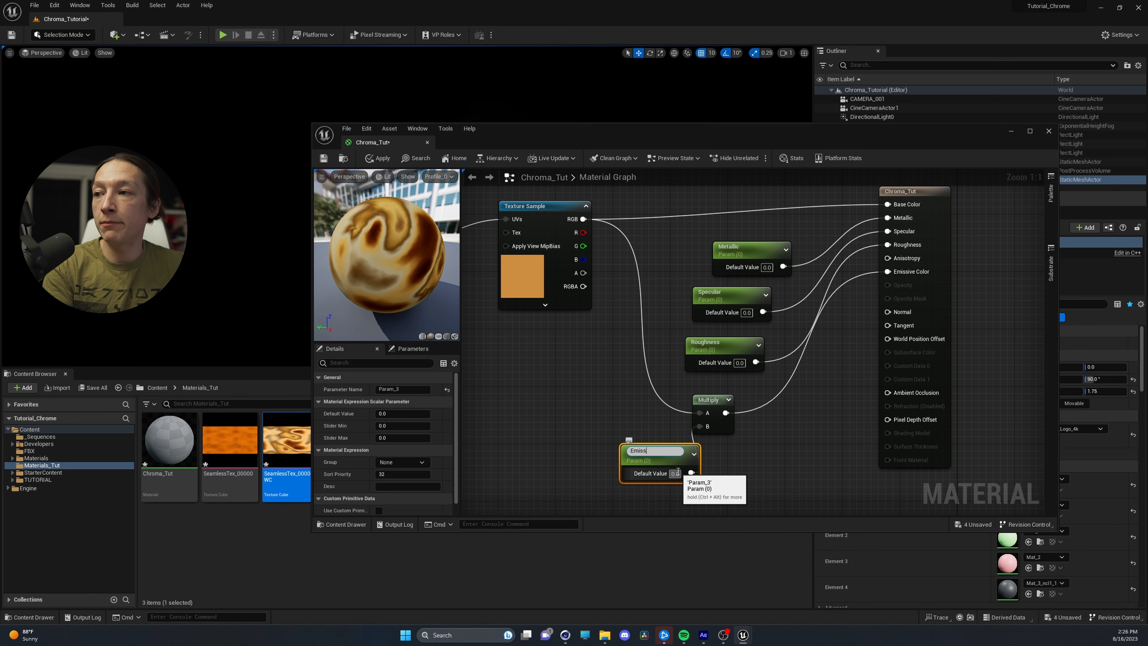
pyautogui.write('Emissive Intensity')
pyautogui.press('Return')
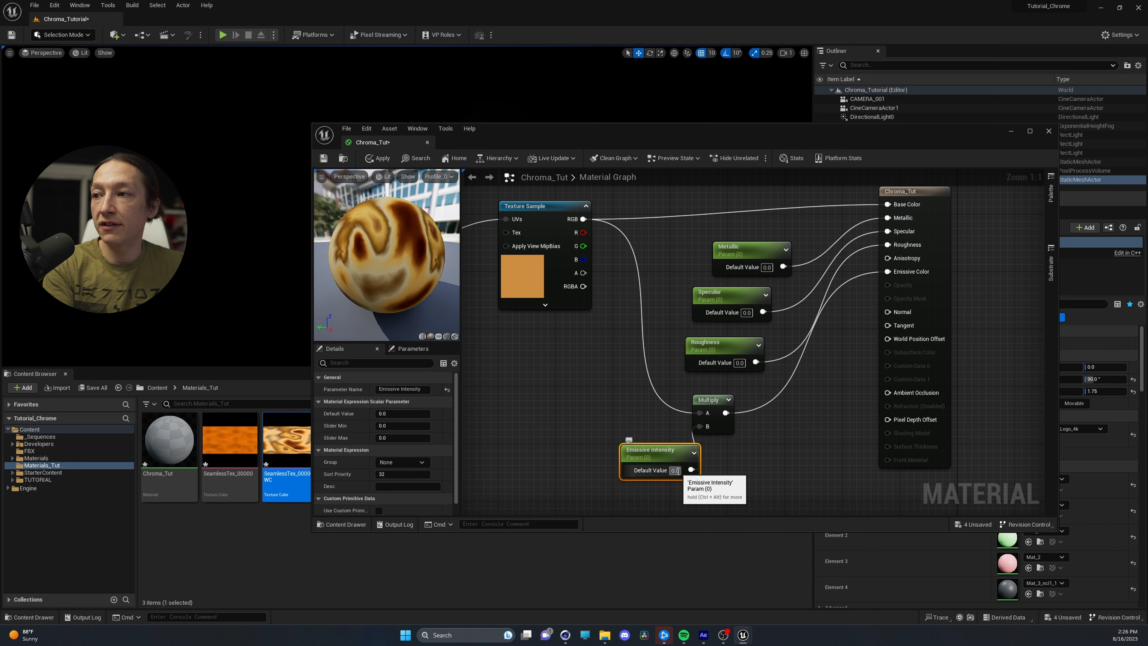
# Align the Metallic parameter with the other nodes and set its default value to 1
pyautogui.click(752, 256)
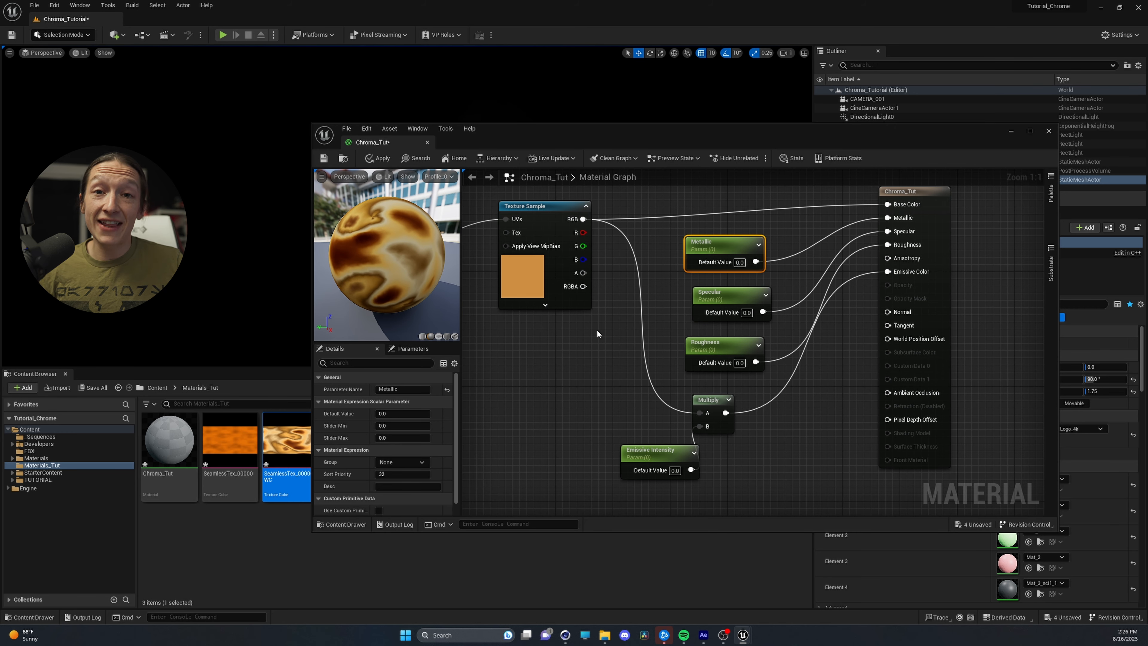
pyautogui.click(406, 414)
pyautogui.write('1')
pyautogui.press('Return')
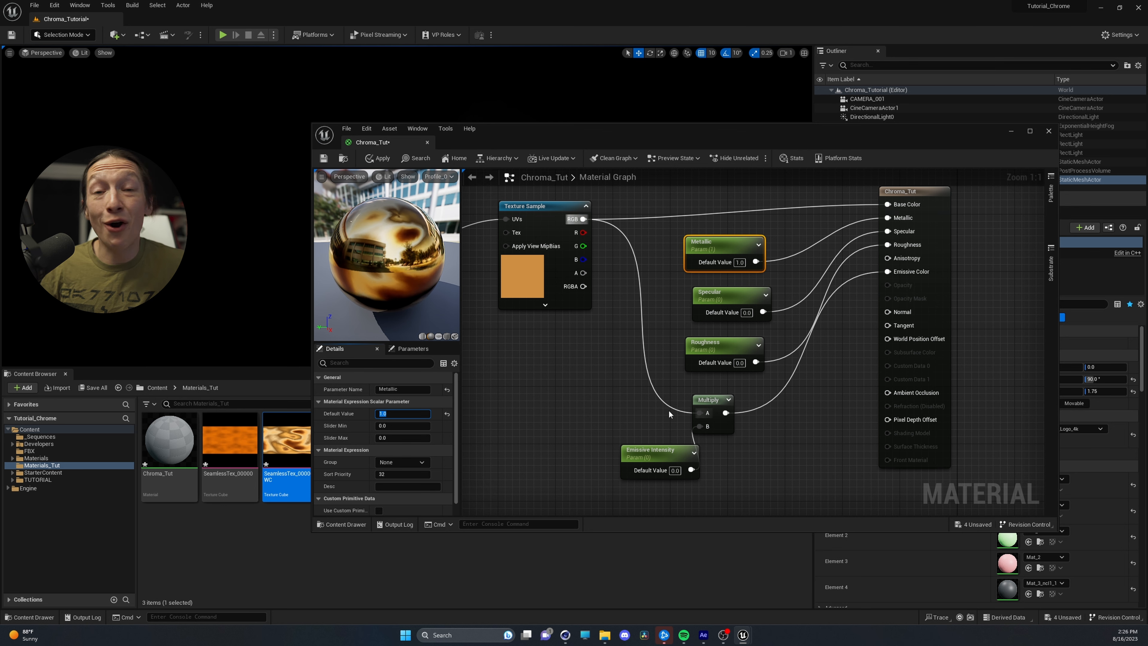
# Move the Emissive Intensity parameter further away from the Multiply node and save the material
pyautogui.moveTo(655, 454); pyautogui.dragTo(574, 431)
pyautogui.scroll(-3, 904, 380)
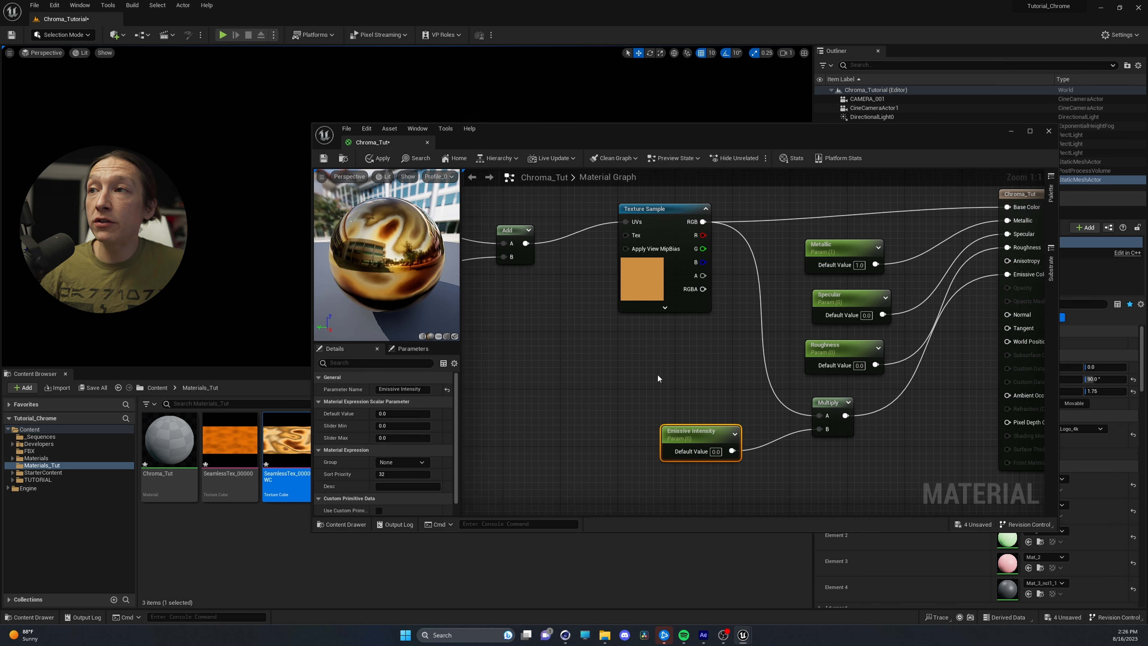
pyautogui.click(323, 159)
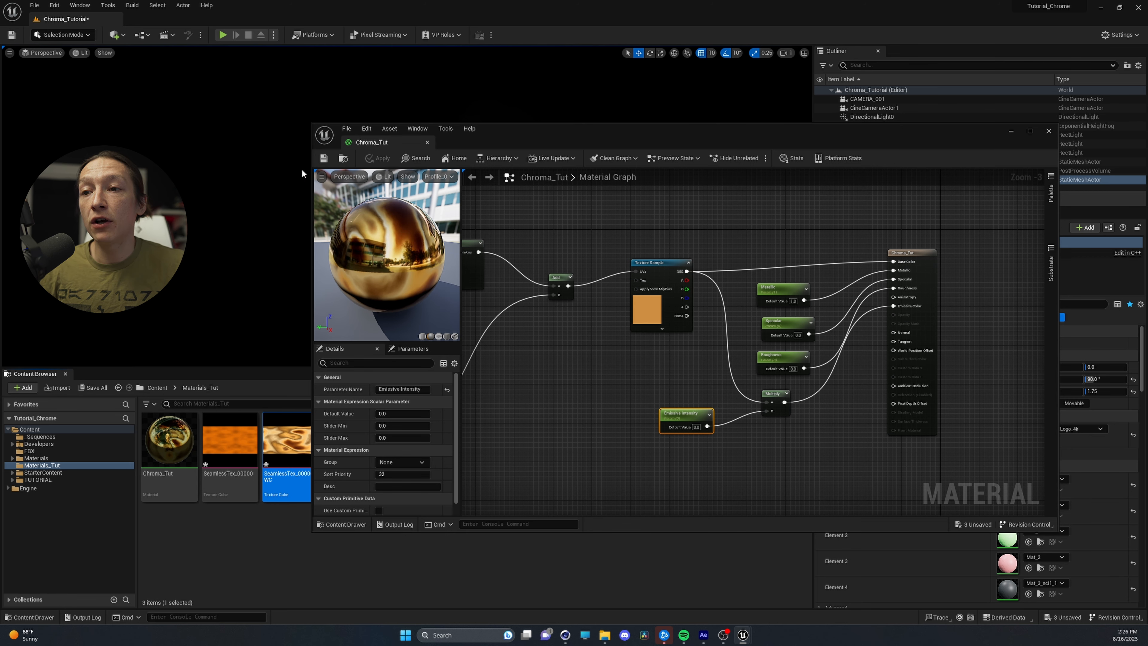
# Minimize the material editor and create a material instance from Chroma_Tut, keeping the suggested name
pyautogui.click(164, 441)
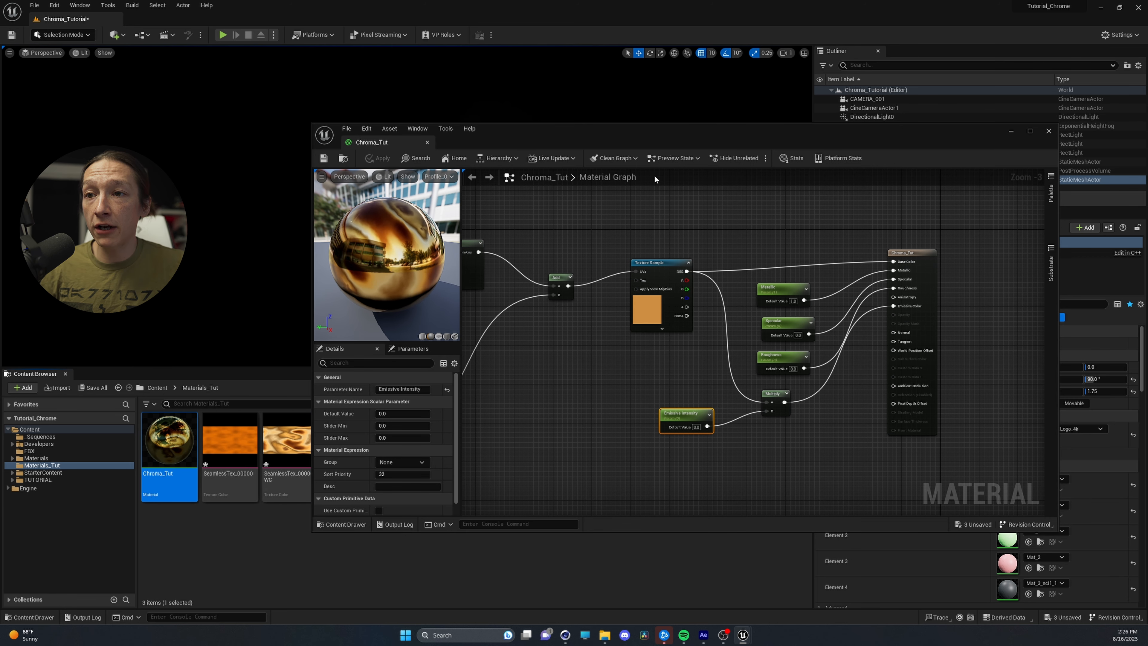
pyautogui.click(1011, 132)
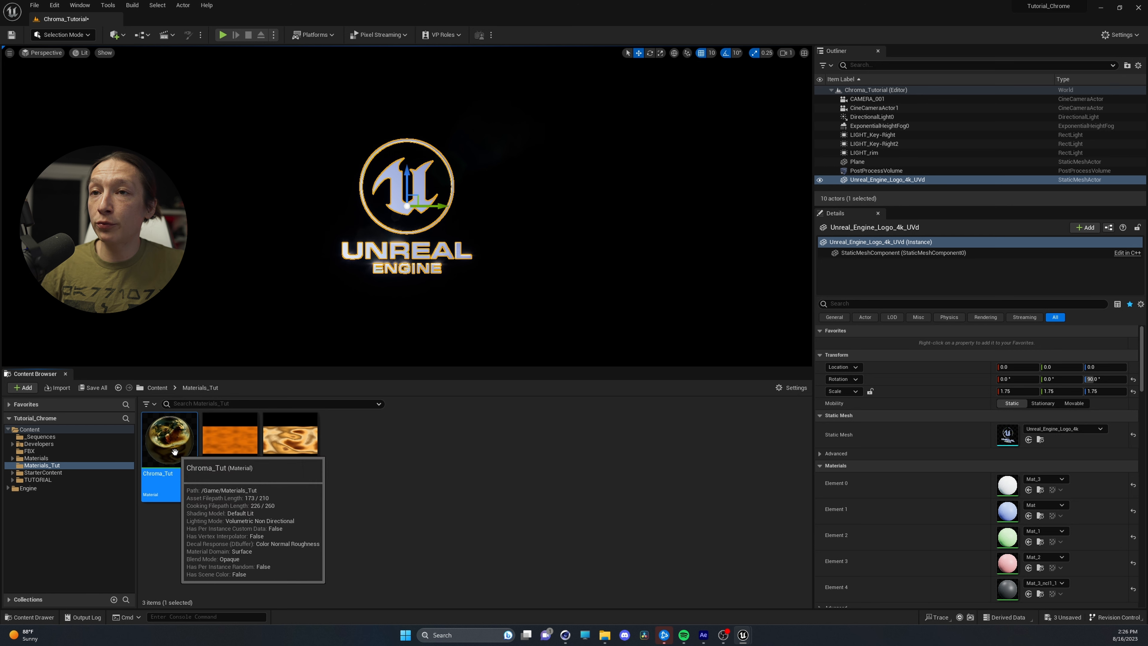
pyautogui.rightClick(173, 449)
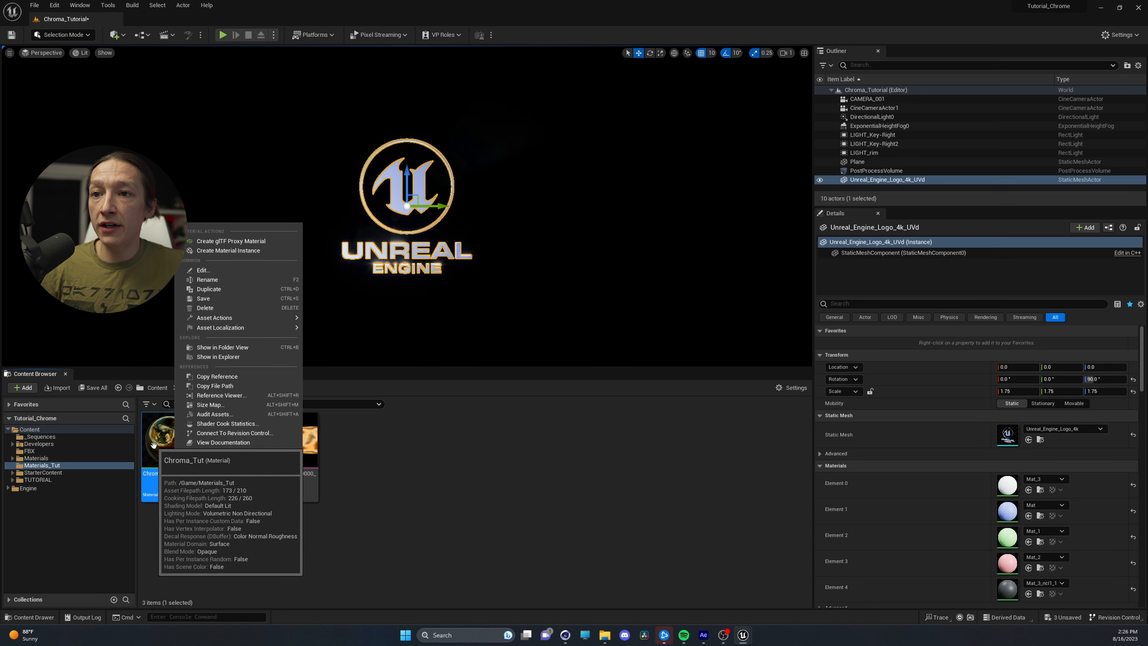
pyautogui.click(233, 251)
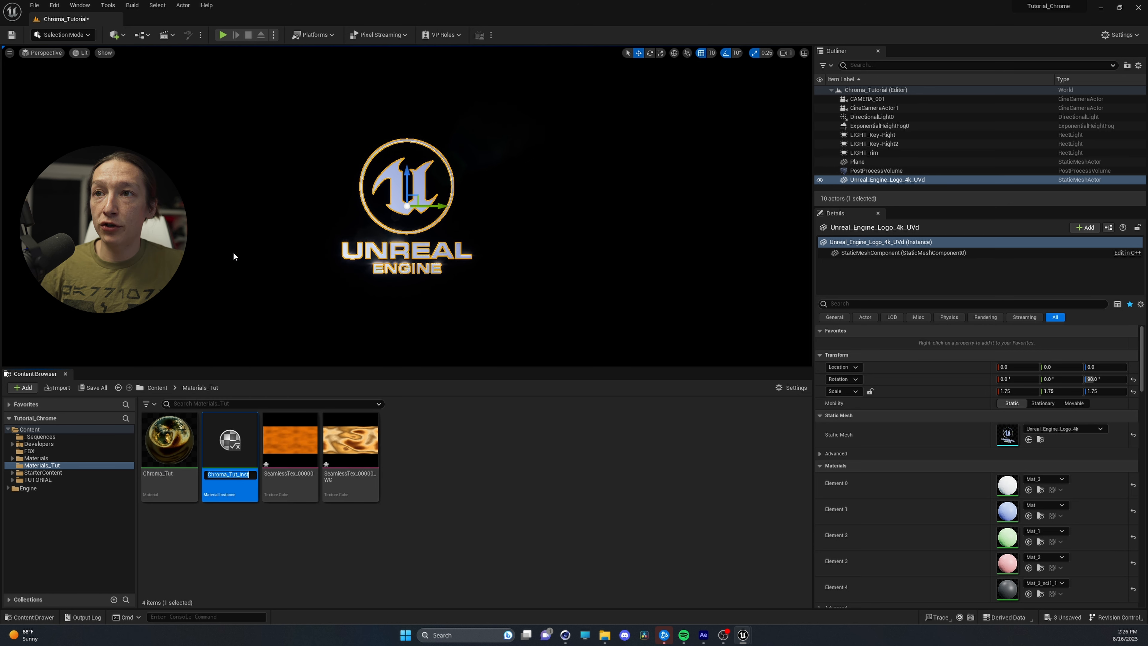
pyautogui.press('Return')
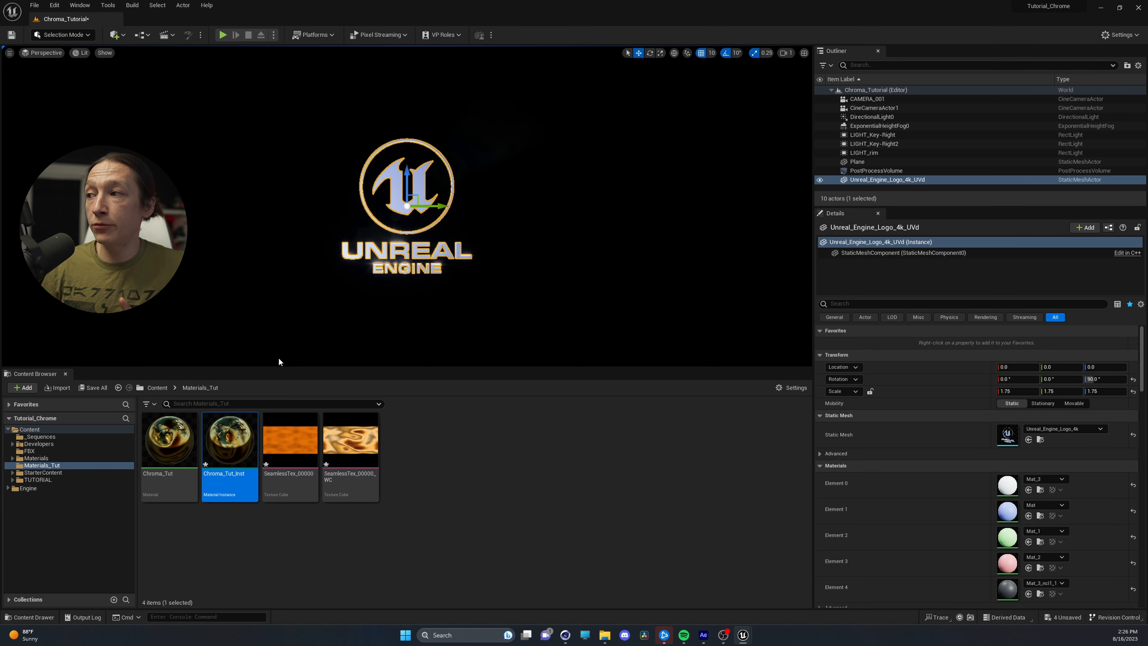
# Assign the Chroma_Tut_Inst material instance to material Elements 0 through 4 of the Unreal Engine logo mesh
pyautogui.moveTo(227, 480)
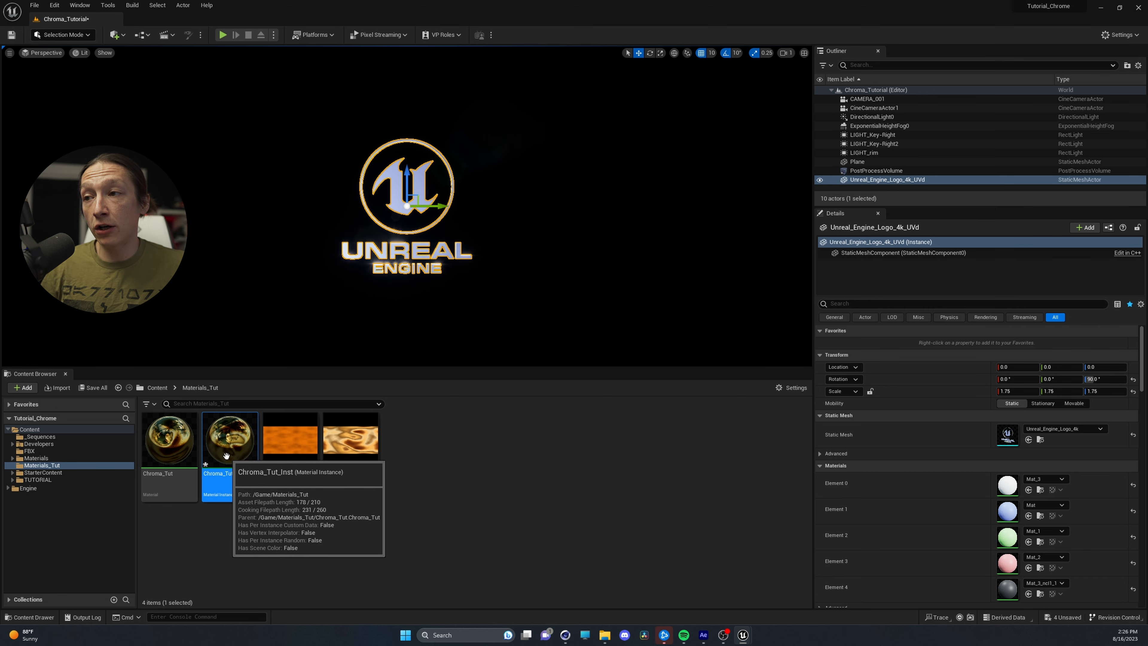
pyautogui.click(1028, 490)
pyautogui.click(1028, 526)
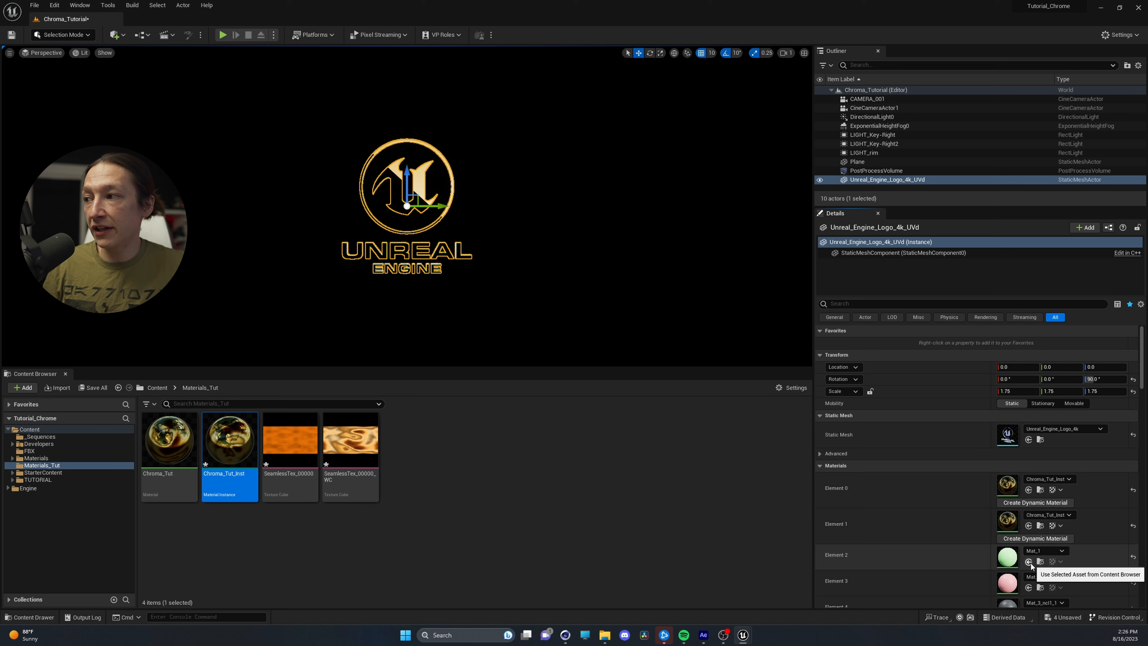
pyautogui.click(1028, 561)
pyautogui.click(1028, 596)
pyautogui.scroll(-2, 1030, 588)
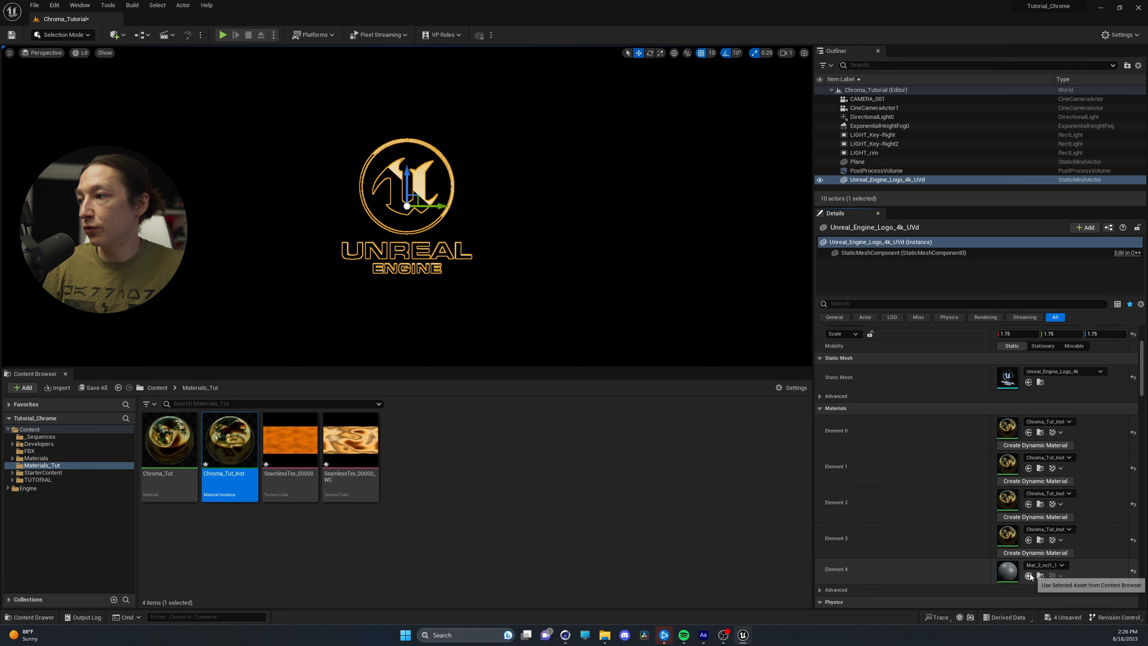
pyautogui.click(1028, 576)
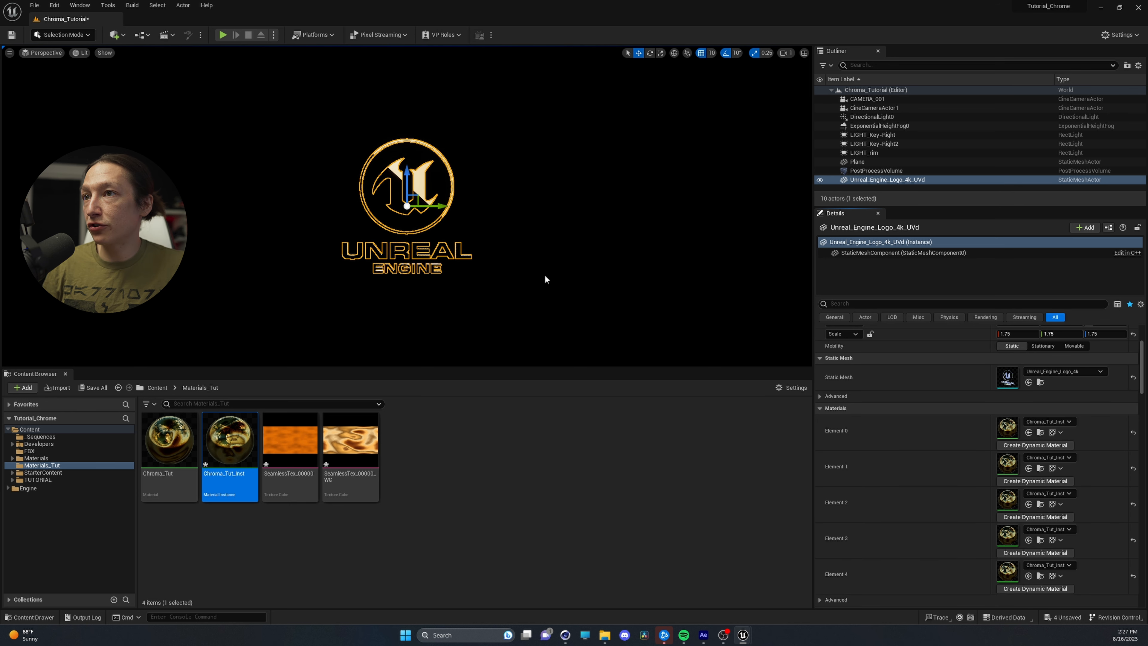
# Open the Chroma_Tut_Inst material instance, enable the Emissive Intensity override at about 0.072, and move the editor window clear of the logo
pyautogui.click(505, 303)
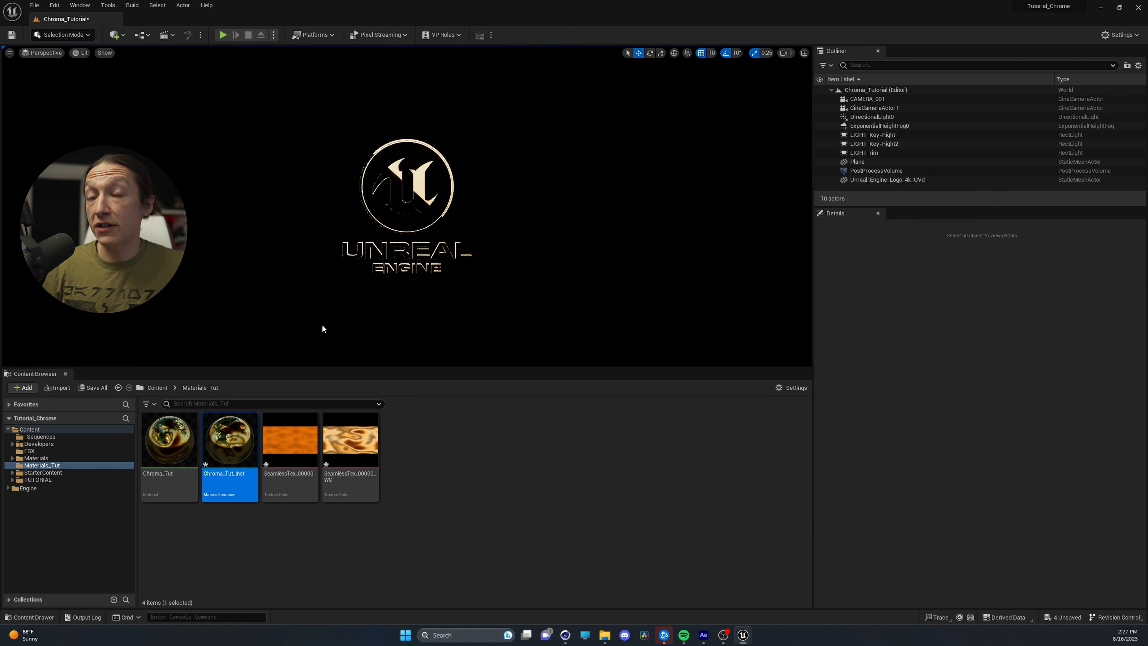
pyautogui.doubleClick(234, 443)
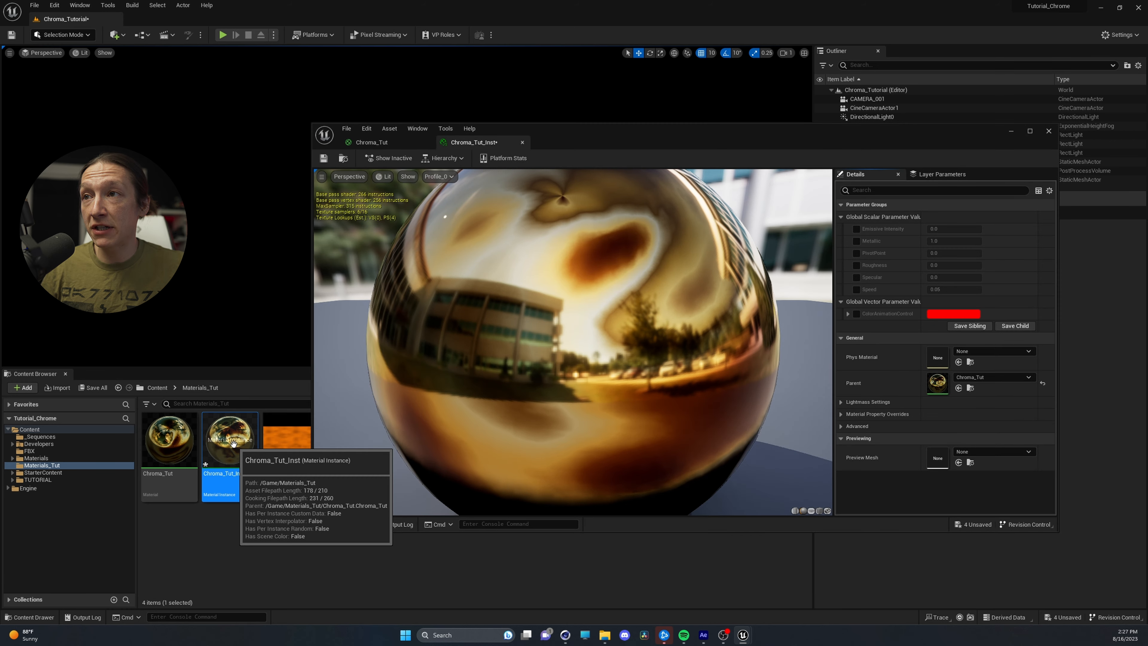
pyautogui.click(855, 229)
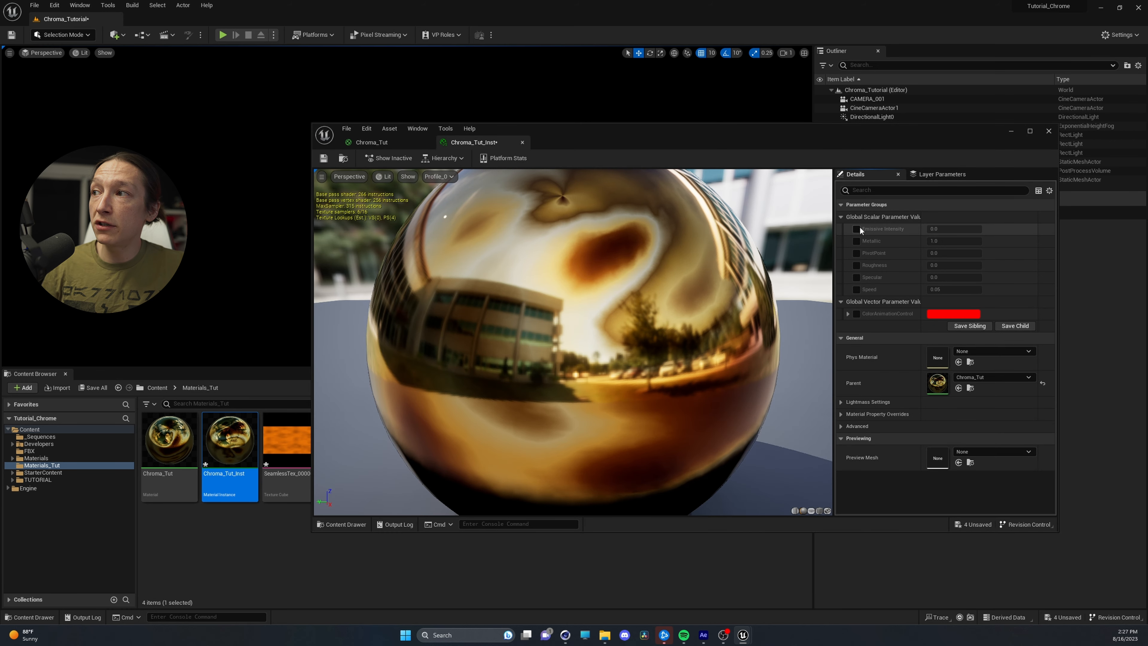
pyautogui.moveTo(935, 230); pyautogui.dragTo(948, 229)
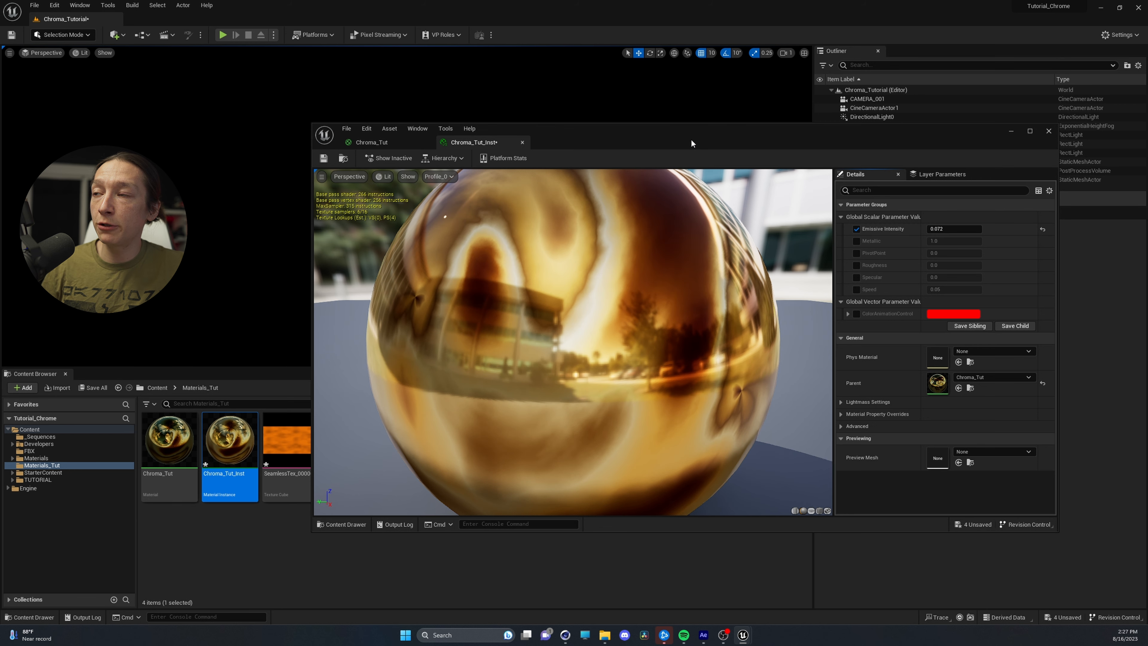
pyautogui.moveTo(691, 138); pyautogui.dragTo(808, 130)
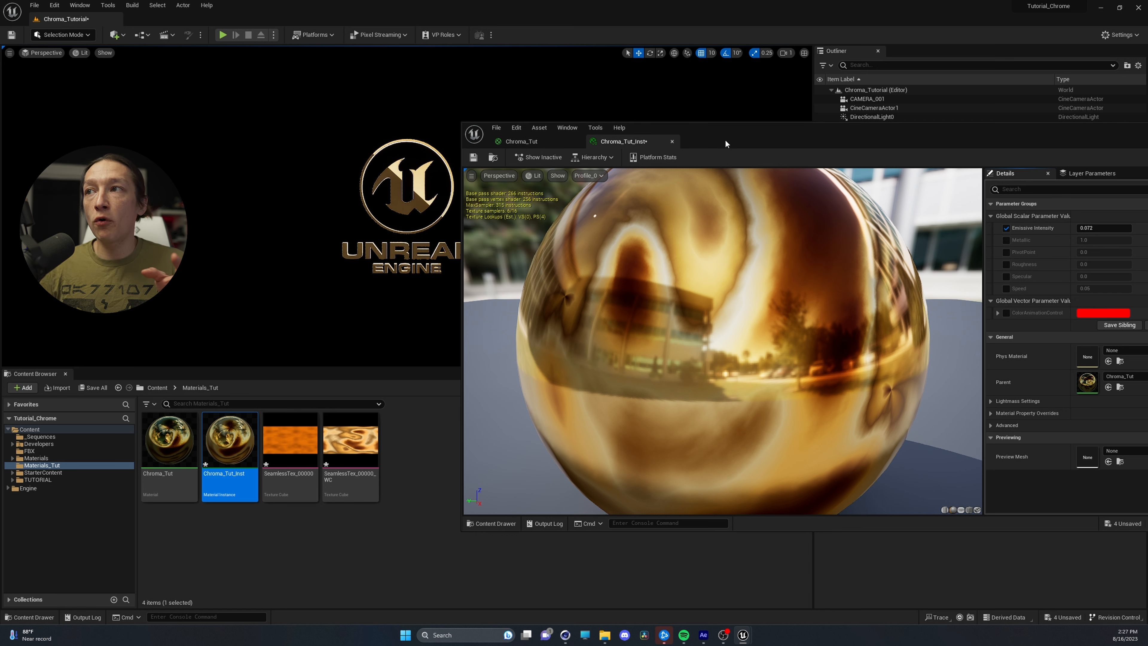
# Enable the ColorAnimationControl override, set it to purple (Hex sRGB 7C00FFFF), and move the instance editor below the logo
pyautogui.click(1005, 313)
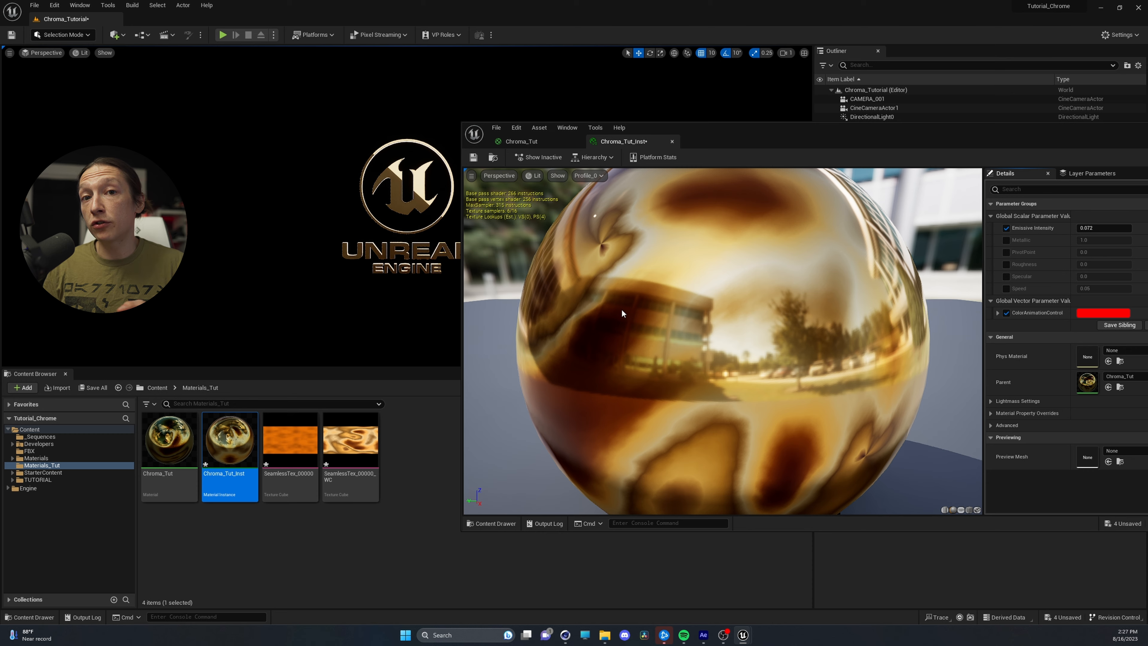
pyautogui.moveTo(768, 125); pyautogui.dragTo(497, 102)
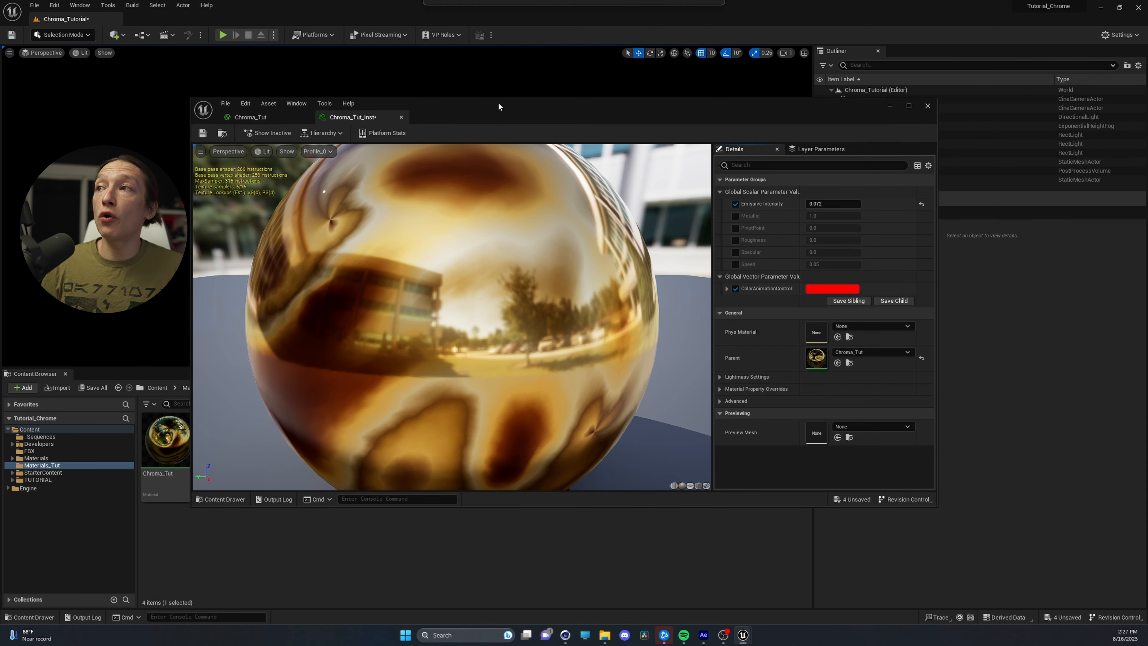
pyautogui.click(825, 288)
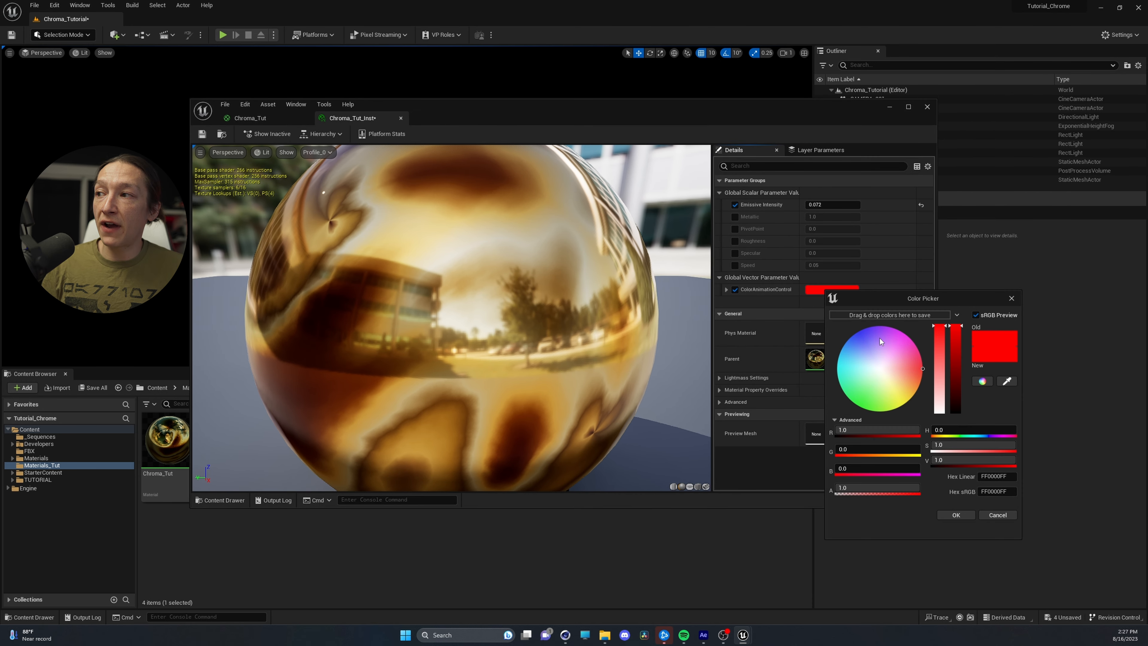
pyautogui.moveTo(880, 338); pyautogui.dragTo(866, 326)
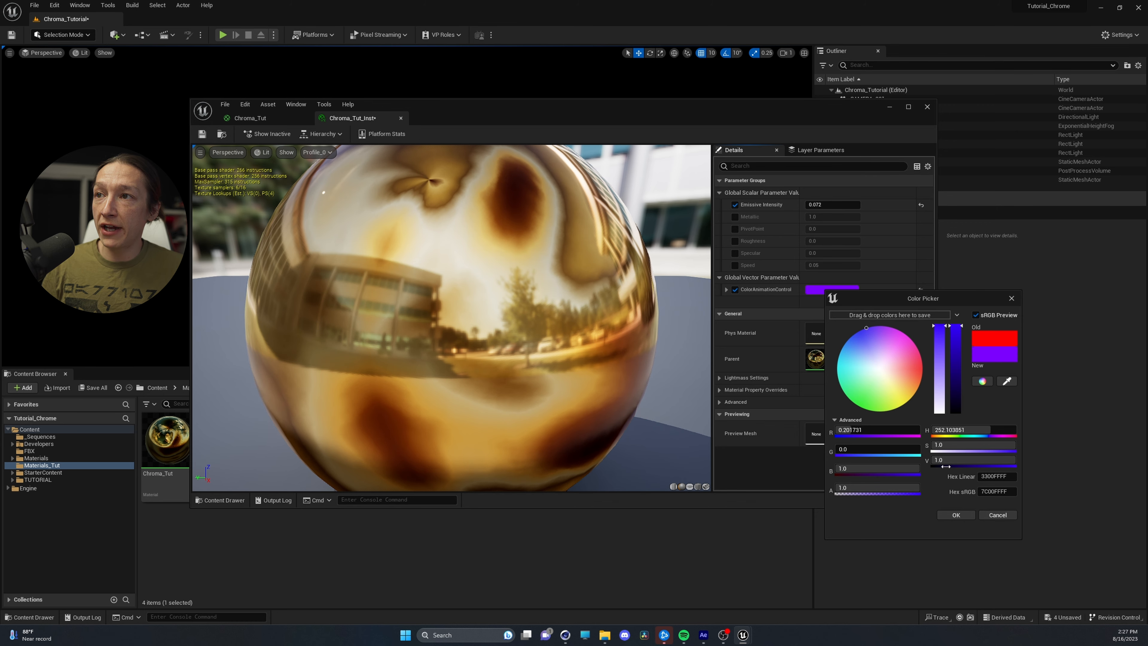
pyautogui.click(956, 515)
pyautogui.moveTo(579, 106); pyautogui.dragTo(529, 288)
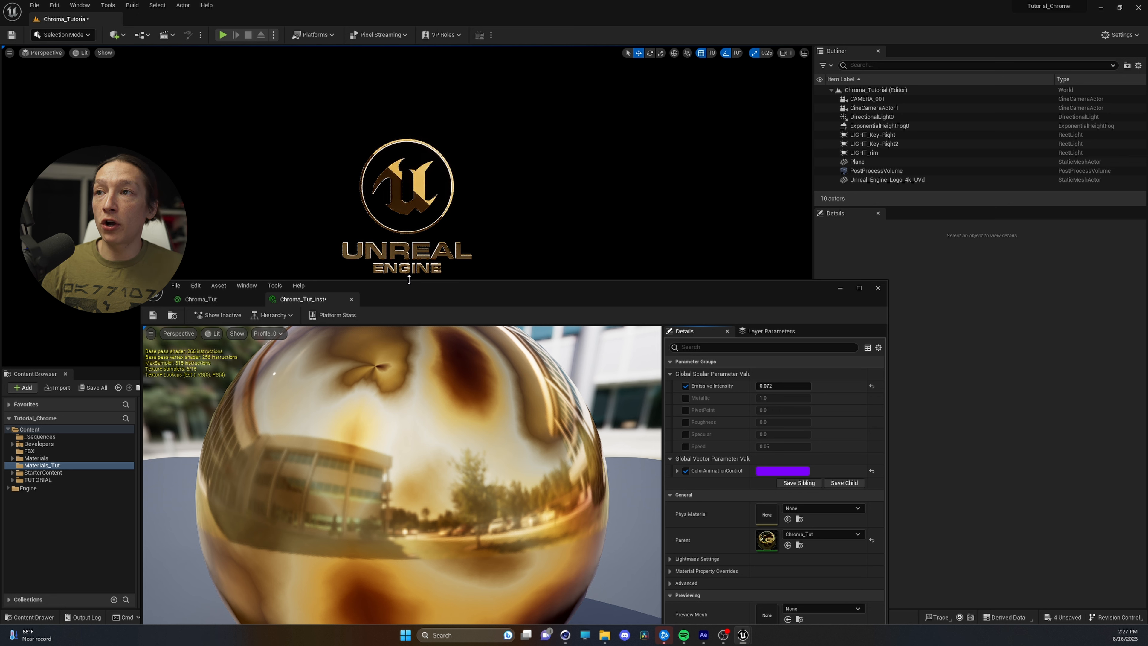
# Try blue and green hues for ColorAnimationControl and accept a light green (Hex sRGB A2FFB6FF)
pyautogui.click(768, 471)
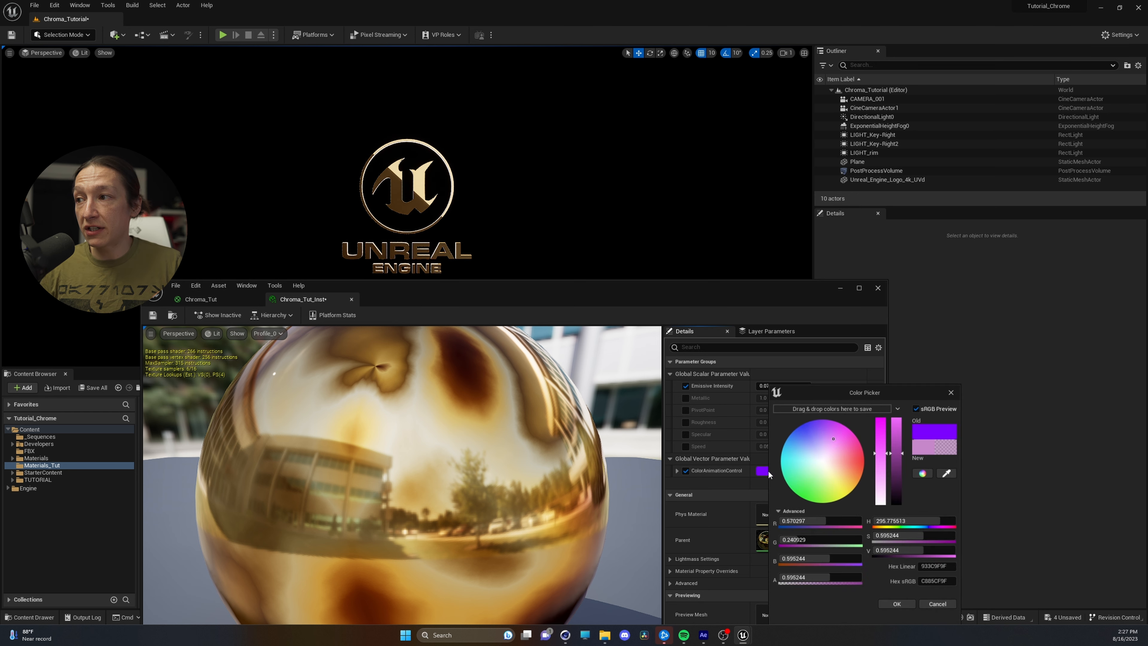
pyautogui.moveTo(815, 436); pyautogui.dragTo(802, 427)
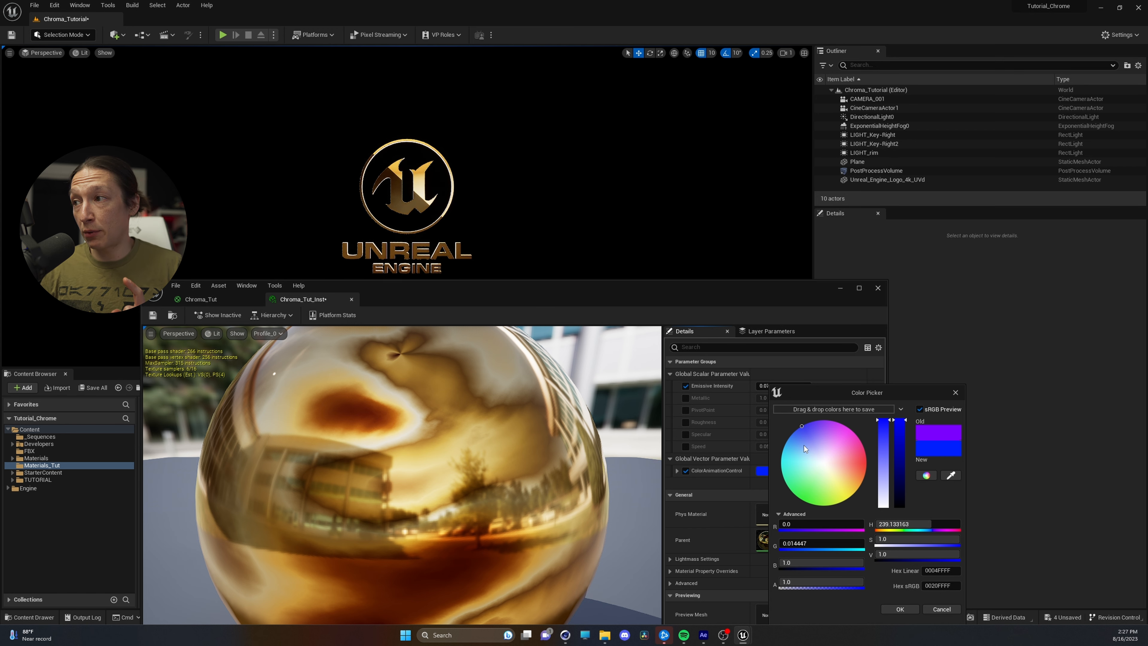
pyautogui.moveTo(804, 446); pyautogui.dragTo(792, 484)
pyautogui.moveTo(790, 479)
pyautogui.mouseDown()
pyautogui.moveTo(797, 459)
pyautogui.moveTo(791, 471)
pyautogui.moveTo(781, 462)
pyautogui.moveTo(792, 446)
pyautogui.moveTo(771, 447)
pyautogui.moveTo(807, 470)
pyautogui.moveTo(806, 486)
pyautogui.mouseUp()
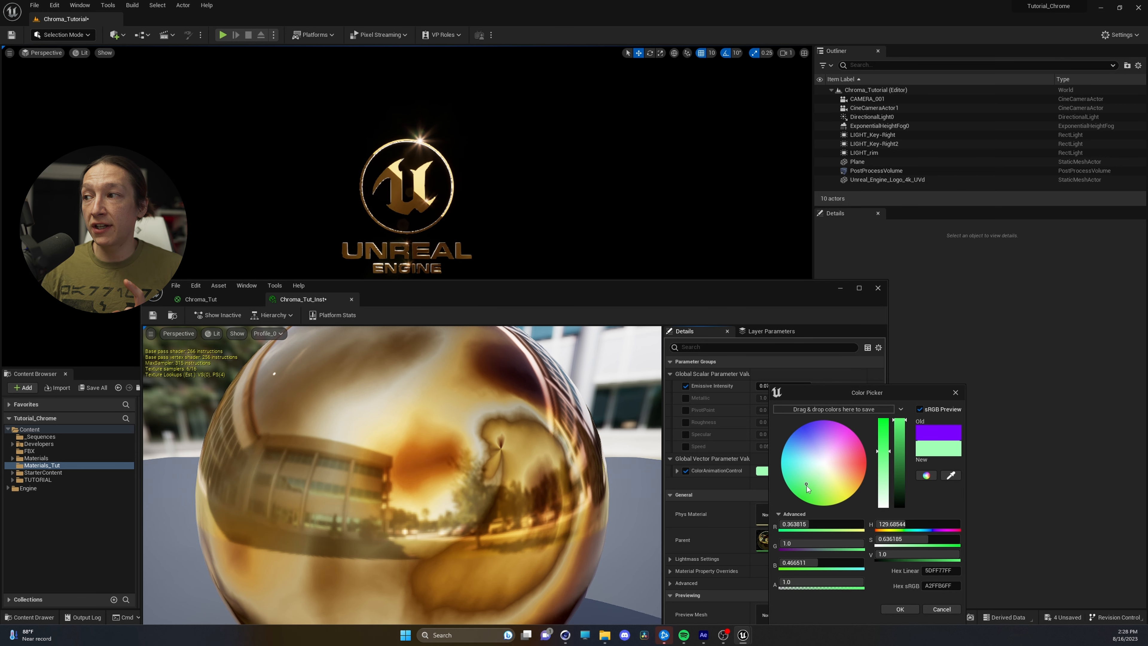
pyautogui.click(899, 609)
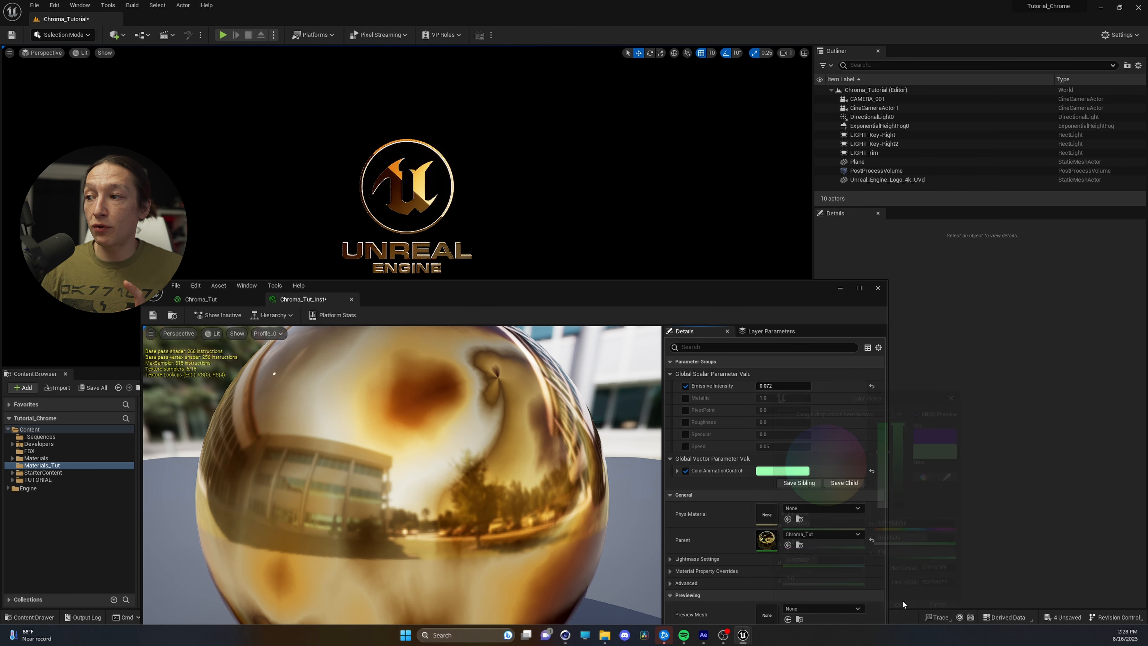
# Enable the Speed override at about 0.162 and raise Emissive Intensity to about 0.144
pyautogui.click(686, 447)
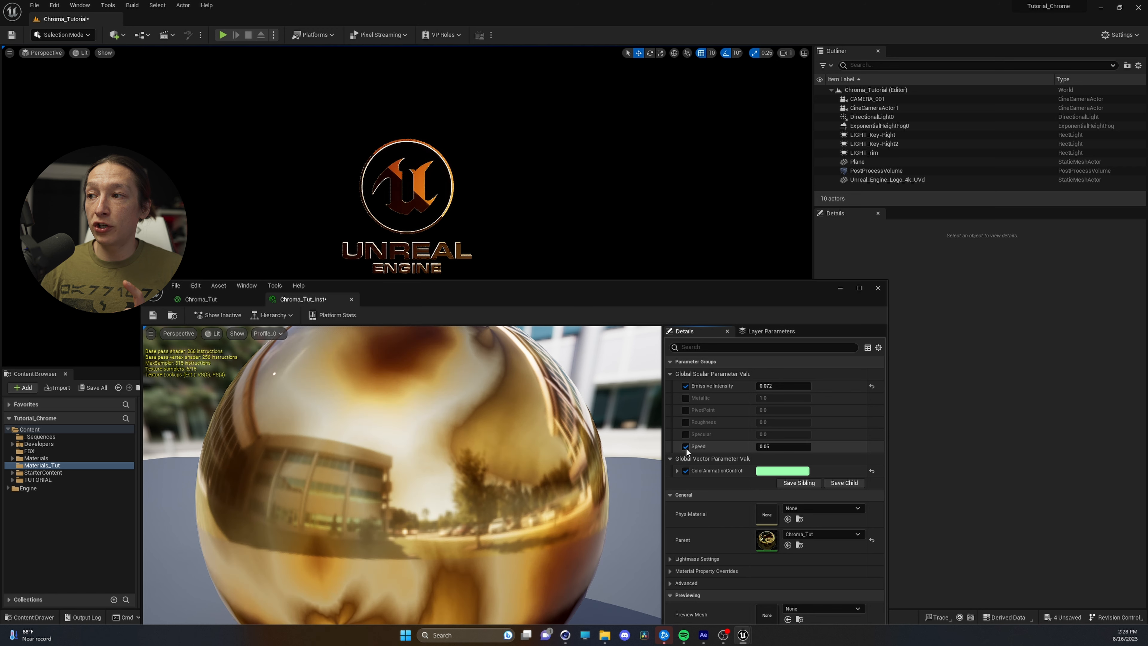
pyautogui.moveTo(775, 450)
pyautogui.mouseDown()
pyautogui.moveTo(809, 450)
pyautogui.moveTo(759, 446)
pyautogui.mouseUp()
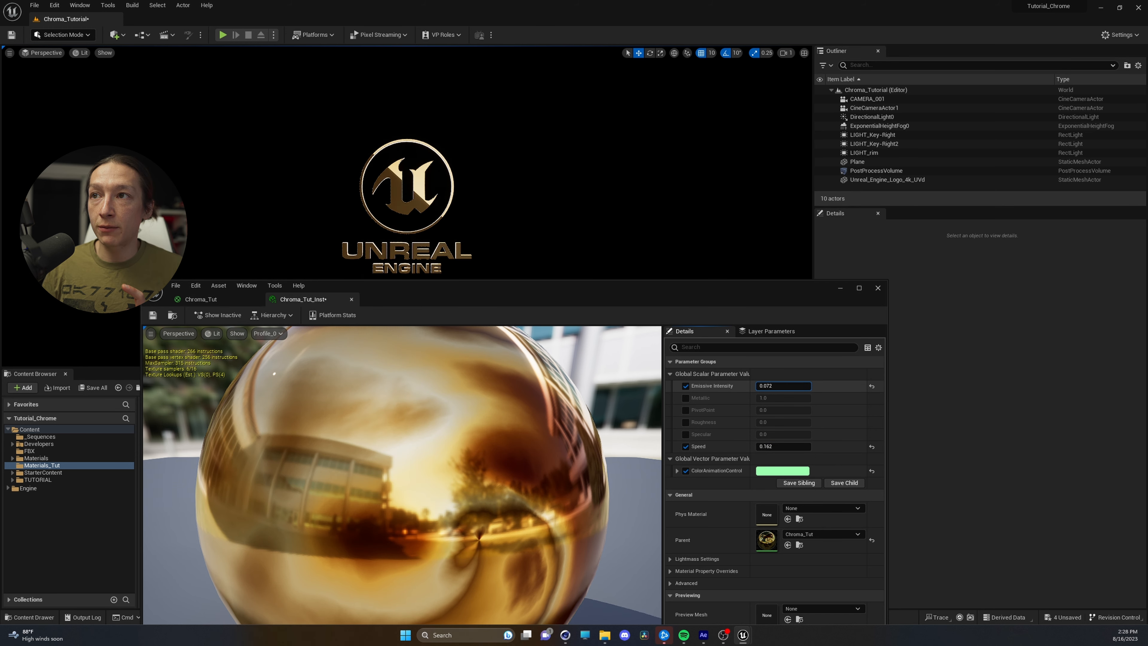
pyautogui.moveTo(772, 385); pyautogui.dragTo(782, 386)
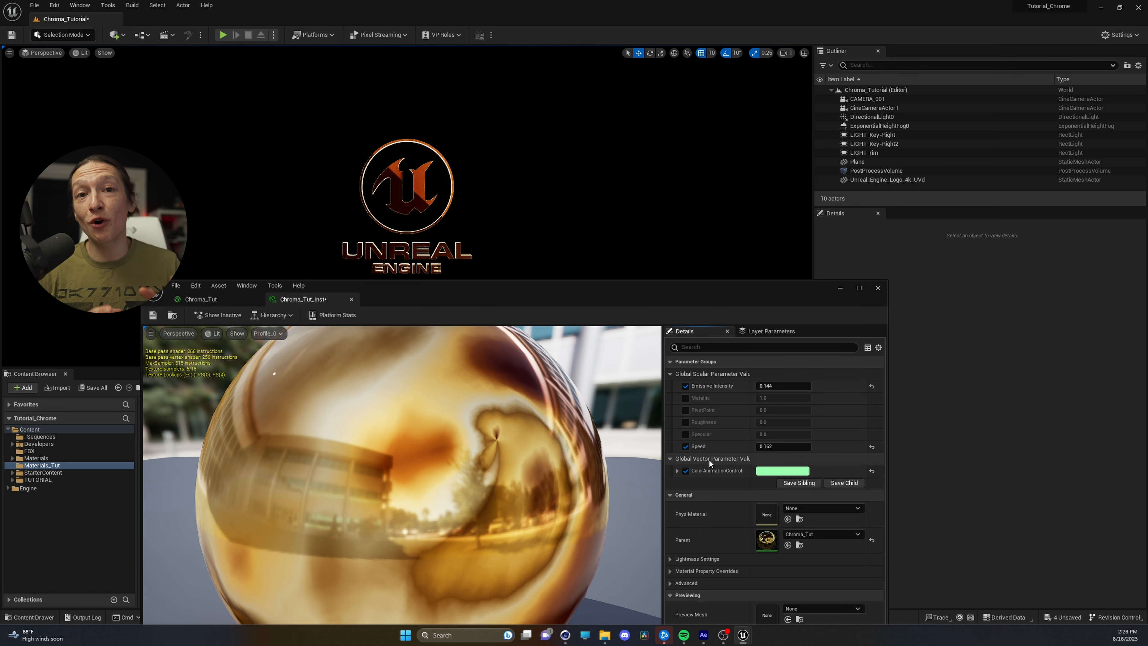
# Set ColorAnimationControl to blue-violet (Hex sRGB 623CFFFF) and lower Speed to about 0.082
pyautogui.click(770, 471)
pyautogui.click(807, 428)
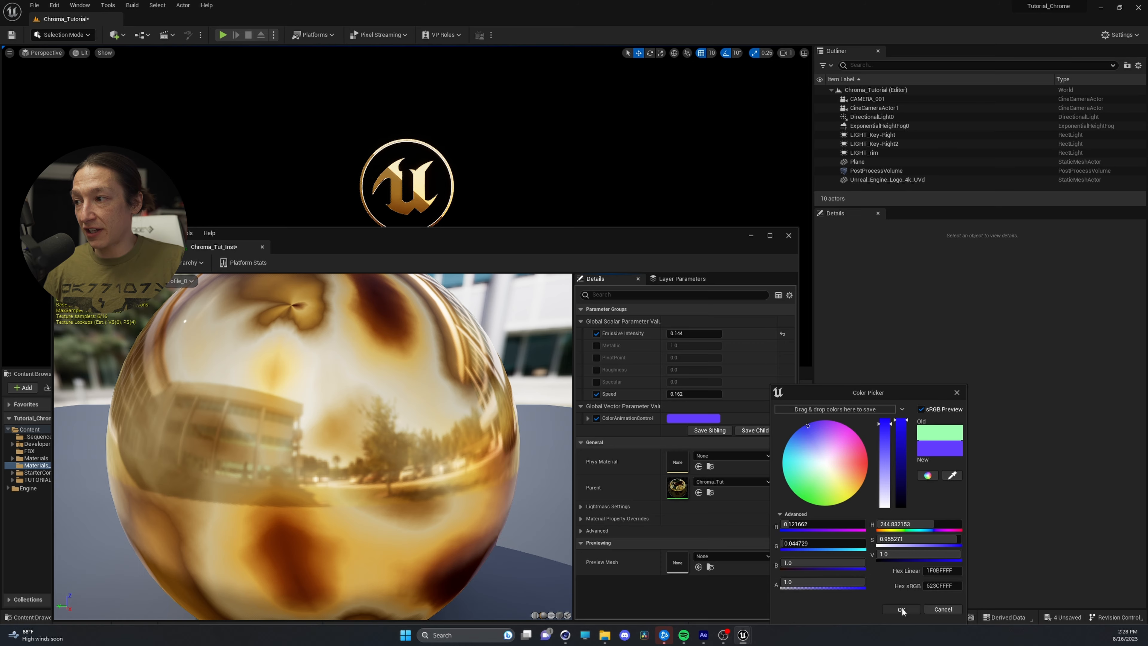
pyautogui.click(700, 426)
pyautogui.moveTo(689, 394)
pyautogui.mouseDown()
pyautogui.moveTo(673, 394)
pyautogui.moveTo(685, 394)
pyautogui.mouseUp()
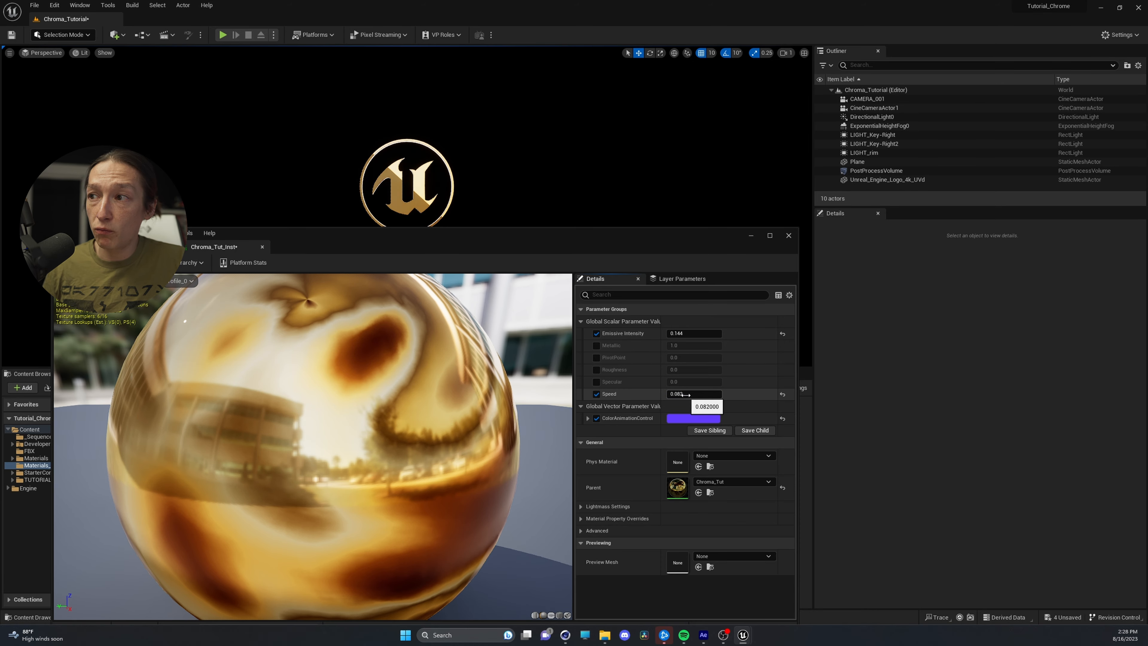
pyautogui.moveTo(416, 240); pyautogui.dragTo(559, 223)
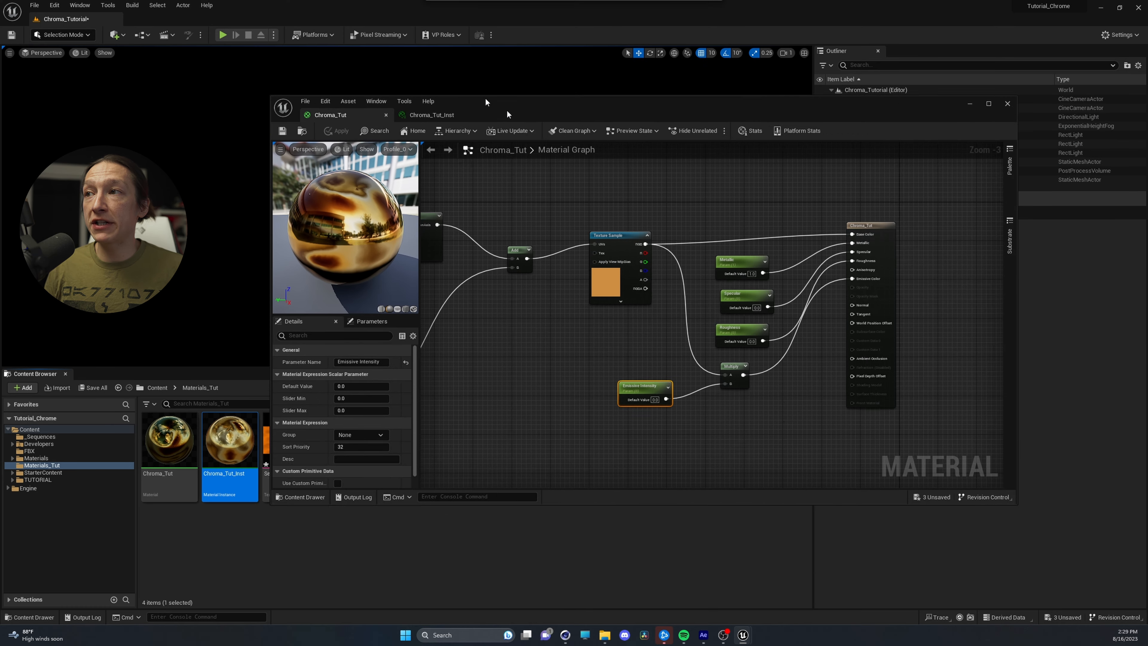
# In the Chroma_Tut material graph, shift the Roughness parameter slightly and move the Emissive Intensity and Multiply nodes well below it
pyautogui.moveTo(485, 99); pyautogui.dragTo(406, 69)
pyautogui.moveTo(525, 314); pyautogui.dragTo(410, 302, button='right')
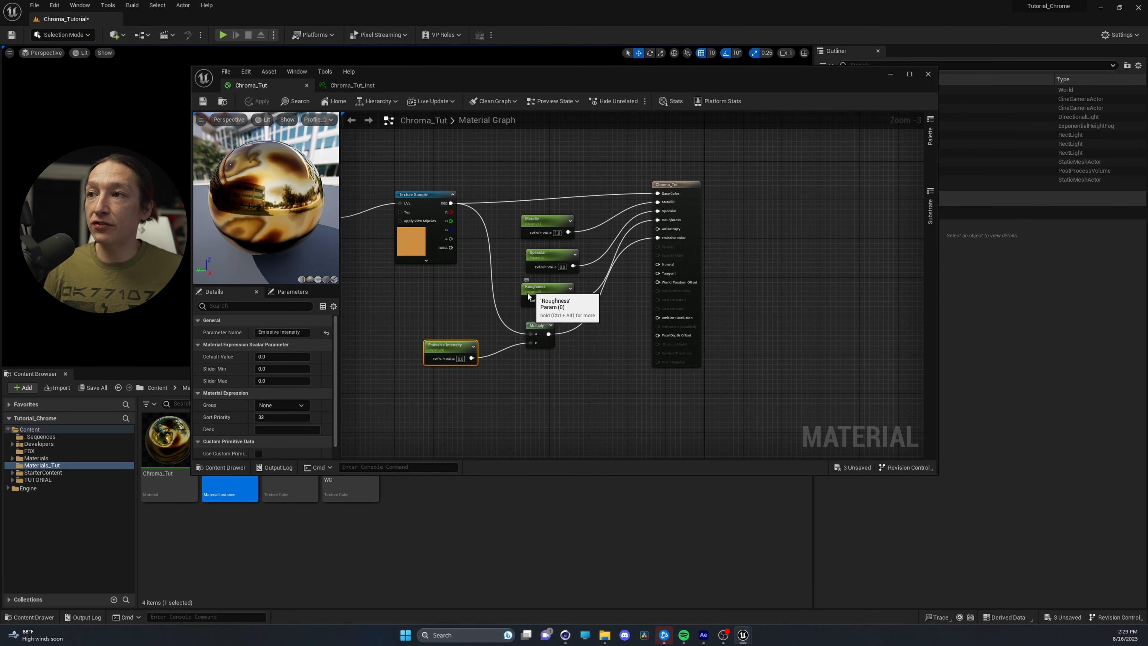
pyautogui.moveTo(527, 296); pyautogui.dragTo(522, 301)
pyautogui.moveTo(568, 423); pyautogui.dragTo(571, 425)
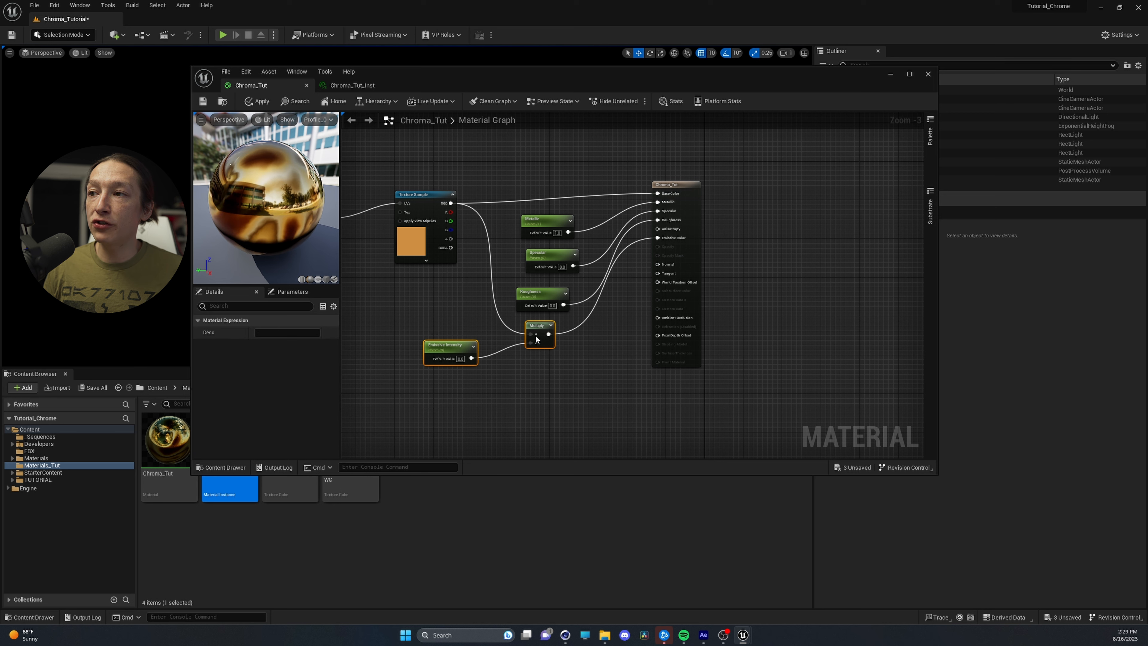
pyautogui.moveTo(535, 335); pyautogui.dragTo(574, 447)
pyautogui.moveTo(450, 352); pyautogui.dragTo(600, 353, button='right')
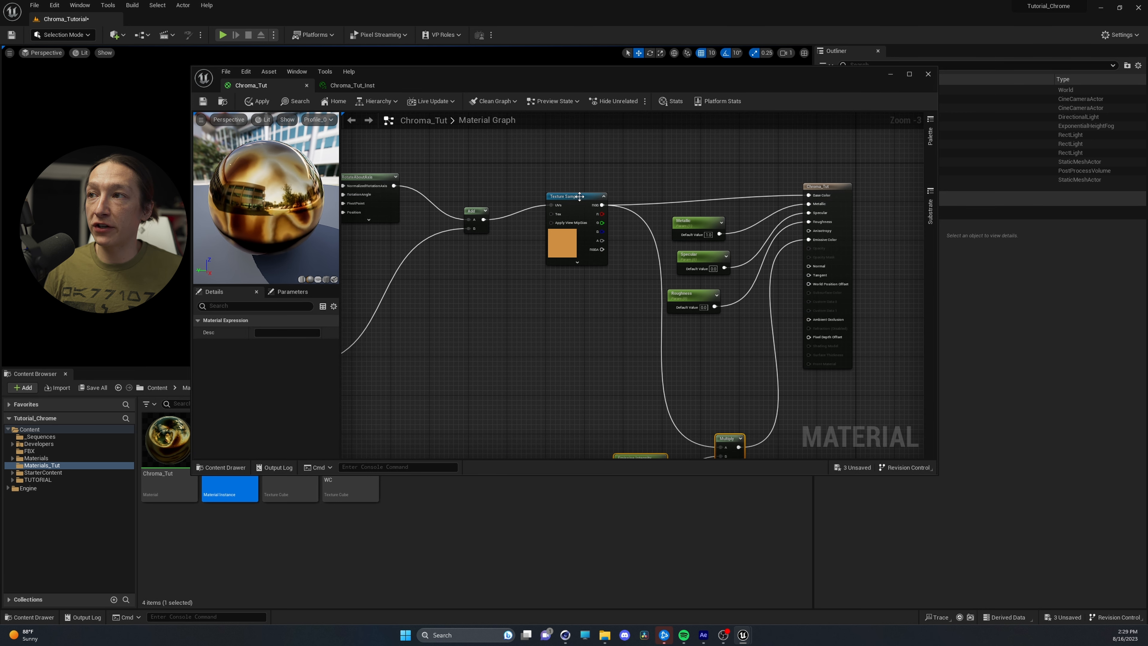
# Shift the Texture Sample node away from the parameters and align the Add node with it
pyautogui.moveTo(577, 200); pyautogui.dragTo(557, 196)
pyautogui.moveTo(478, 179); pyautogui.dragTo(522, 185, button='right')
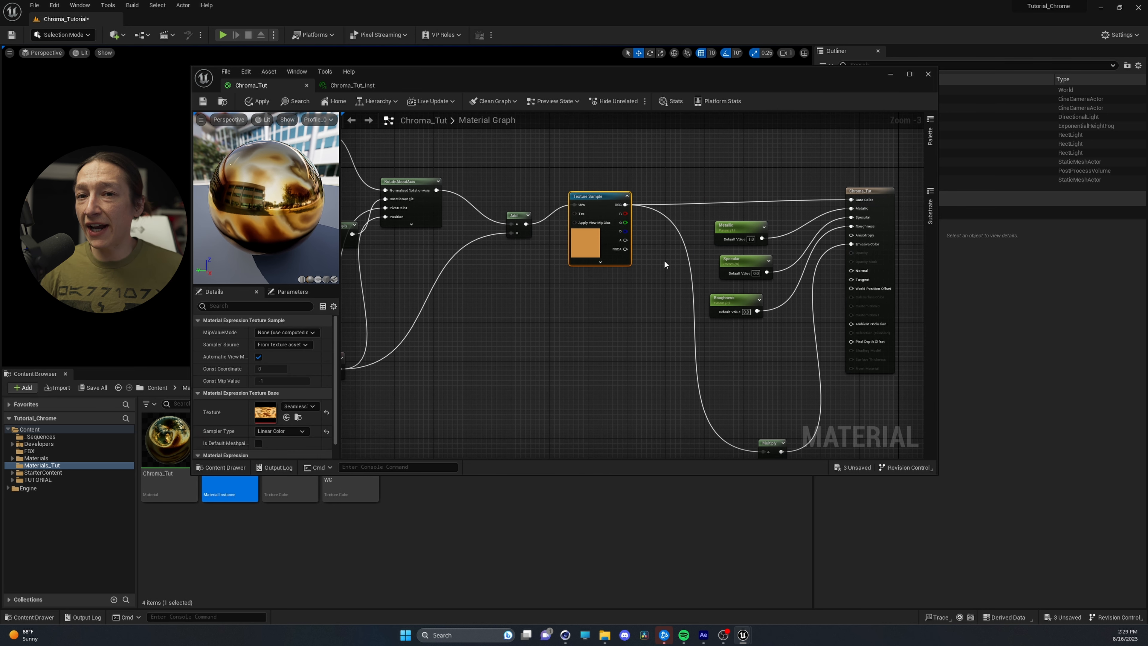
pyautogui.moveTo(525, 217); pyautogui.dragTo(512, 194)
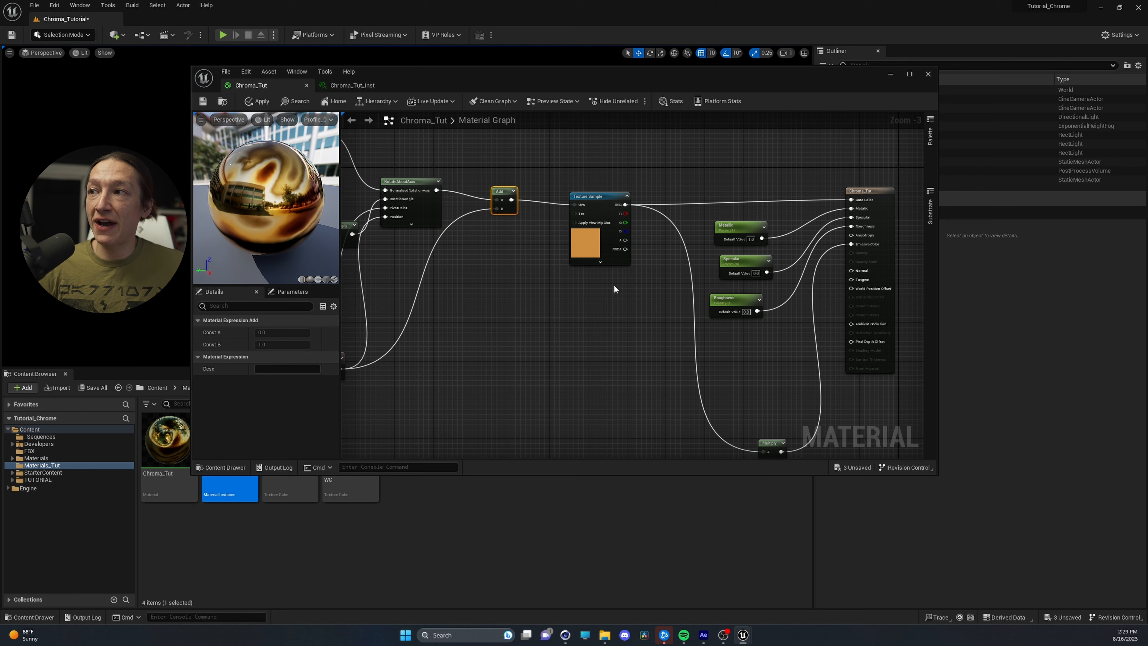
# Add a Multiply node below the Roughness parameter and connect its output to the material's Roughness input
pyautogui.moveTo(600, 294); pyautogui.dragTo(464, 297, button='right')
pyautogui.moveTo(587, 308)
pyautogui.mouseDown()
pyautogui.moveTo(587, 333)
pyautogui.moveTo(605, 311)
pyautogui.mouseUp()
pyautogui.click(622, 376)
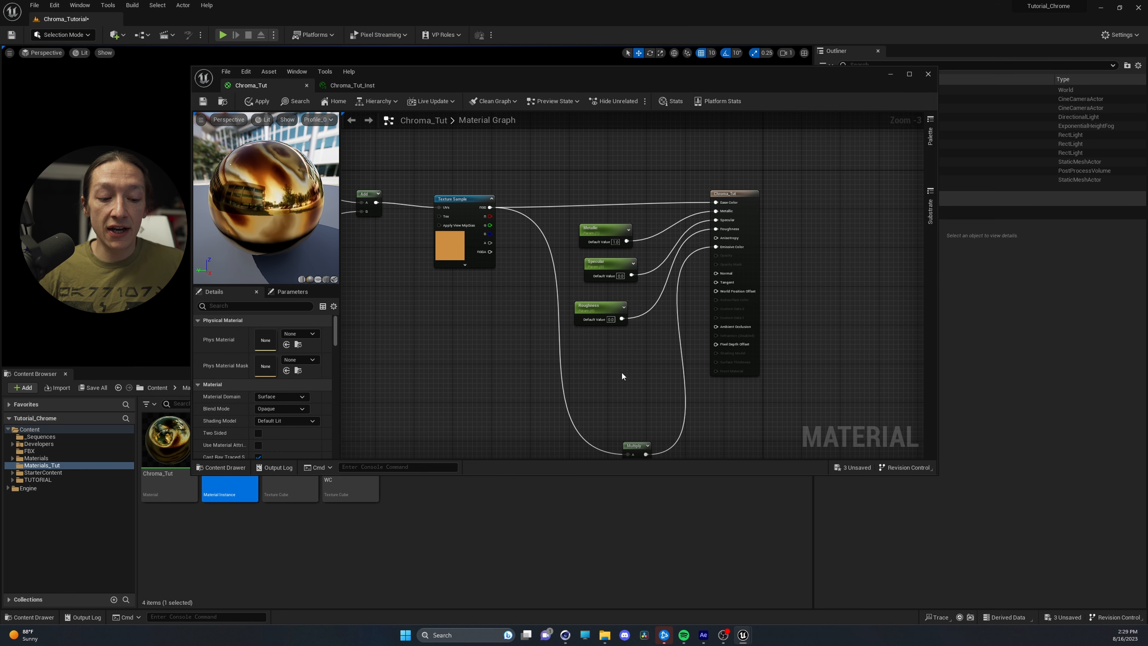
pyautogui.click(658, 357)
pyautogui.moveTo(688, 364); pyautogui.dragTo(716, 229)
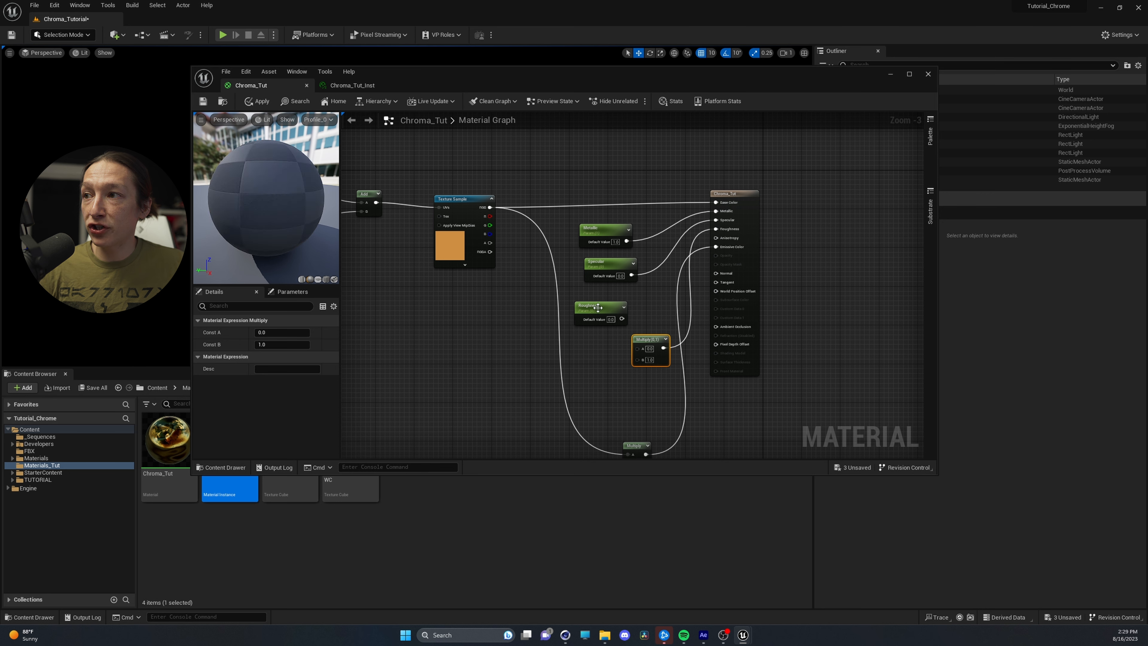
# Move the Roughness parameter away from the new Multiply node and connect it to that node's A input
pyautogui.moveTo(598, 307); pyautogui.dragTo(641, 349)
pyautogui.moveTo(486, 438); pyautogui.dragTo(491, 365)
pyautogui.moveTo(502, 390); pyautogui.dragTo(556, 308, button='right')
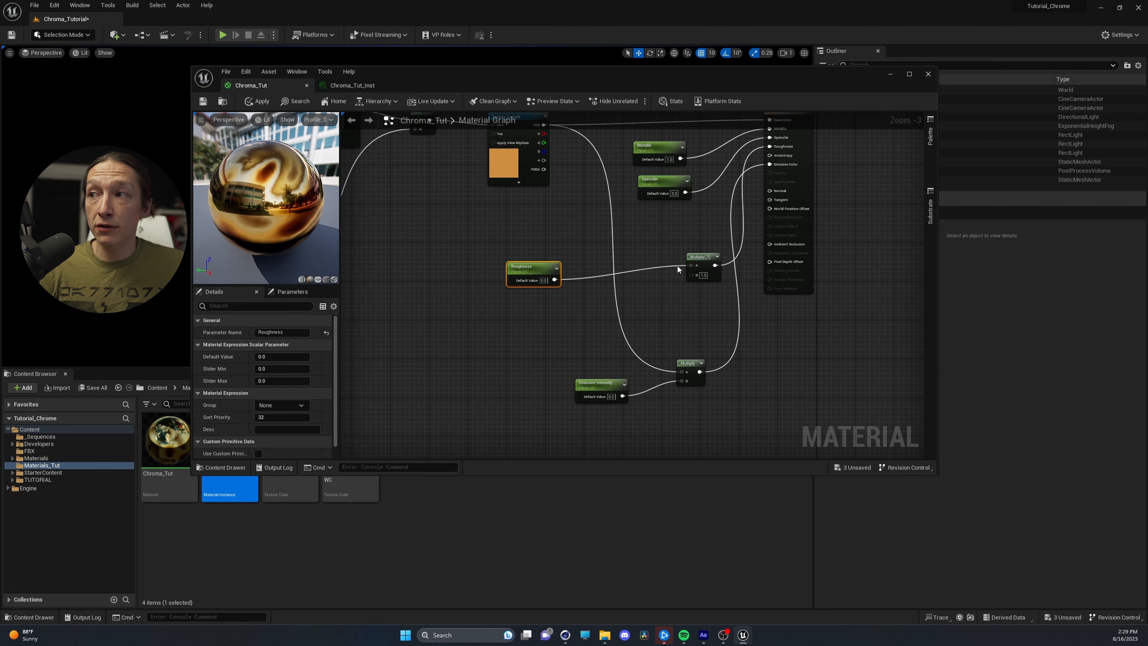
# Reposition the roughness Multiply node, duplicate it, and place the copy directly below the original
pyautogui.moveTo(701, 255); pyautogui.dragTo(687, 251)
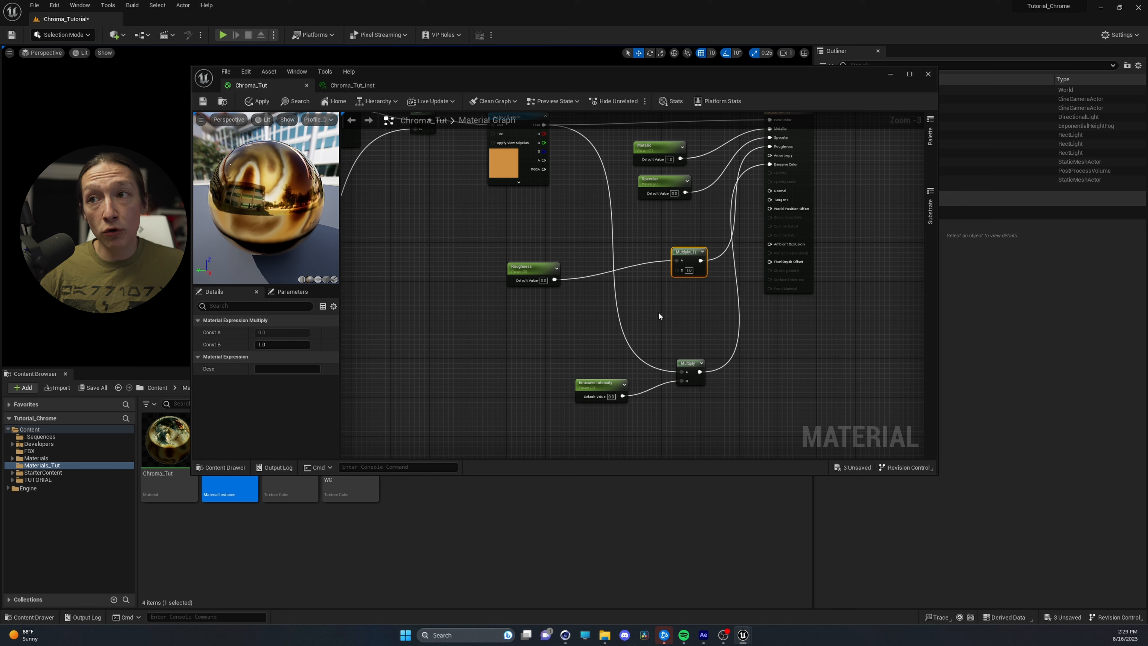
pyautogui.hotkey('ctrl', 'd')
pyautogui.moveTo(687, 311); pyautogui.dragTo(678, 301)
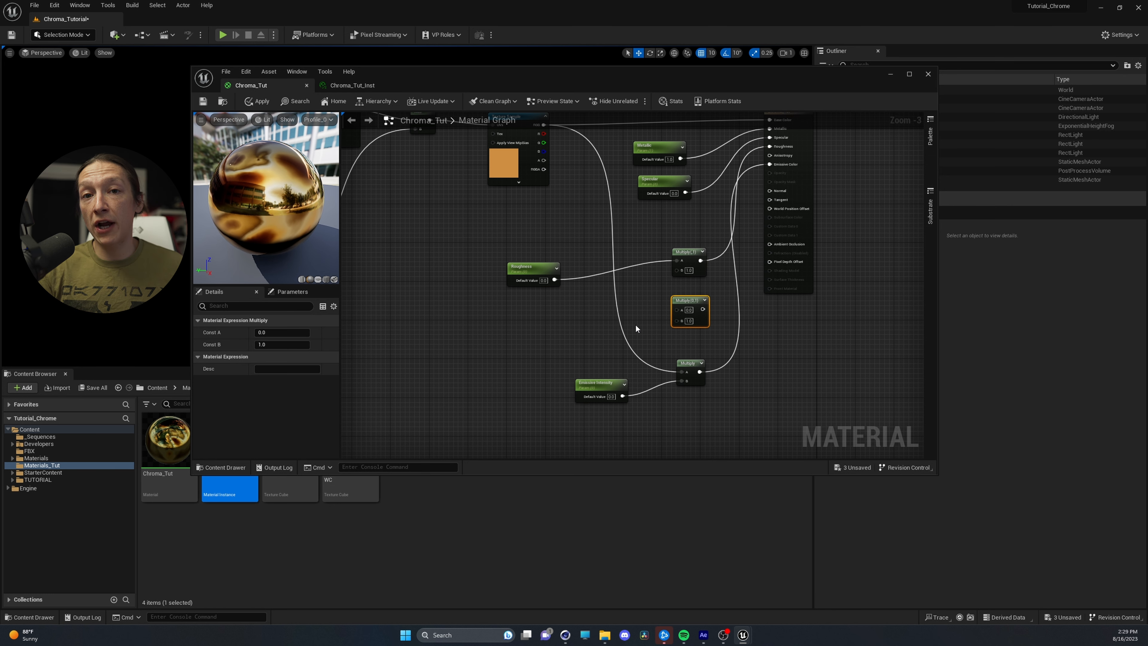
# Open the Materials content folder and add the GSG_SI_Scratches_04 texture to the material graph as a Texture Sample
pyautogui.click(157, 387)
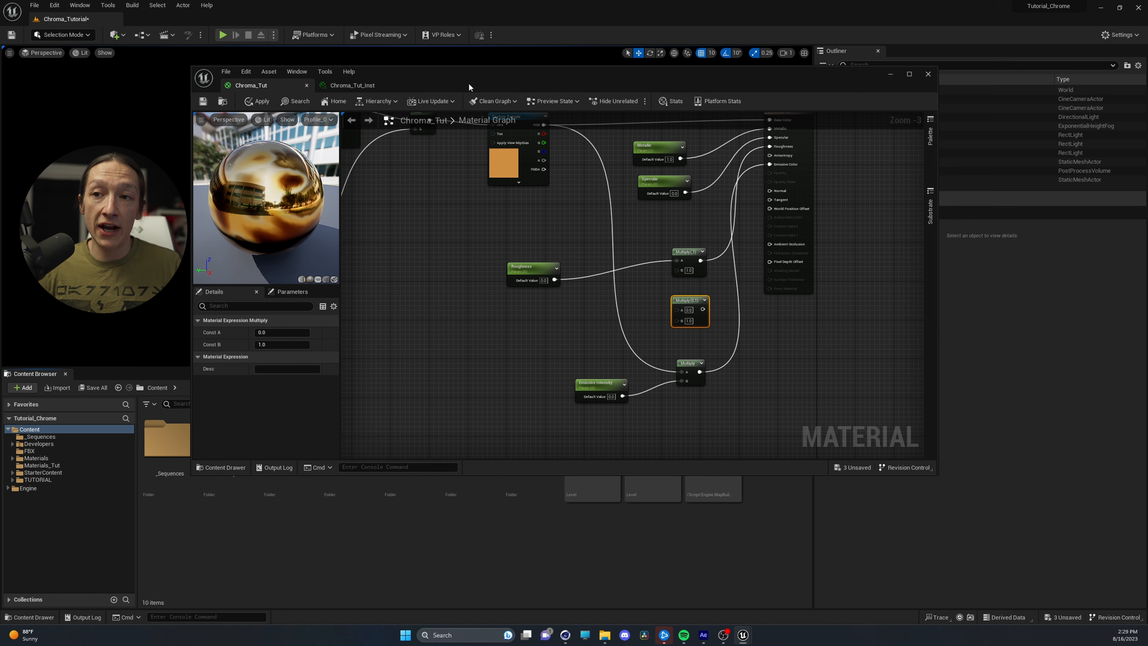
pyautogui.moveTo(469, 86); pyautogui.dragTo(630, 92)
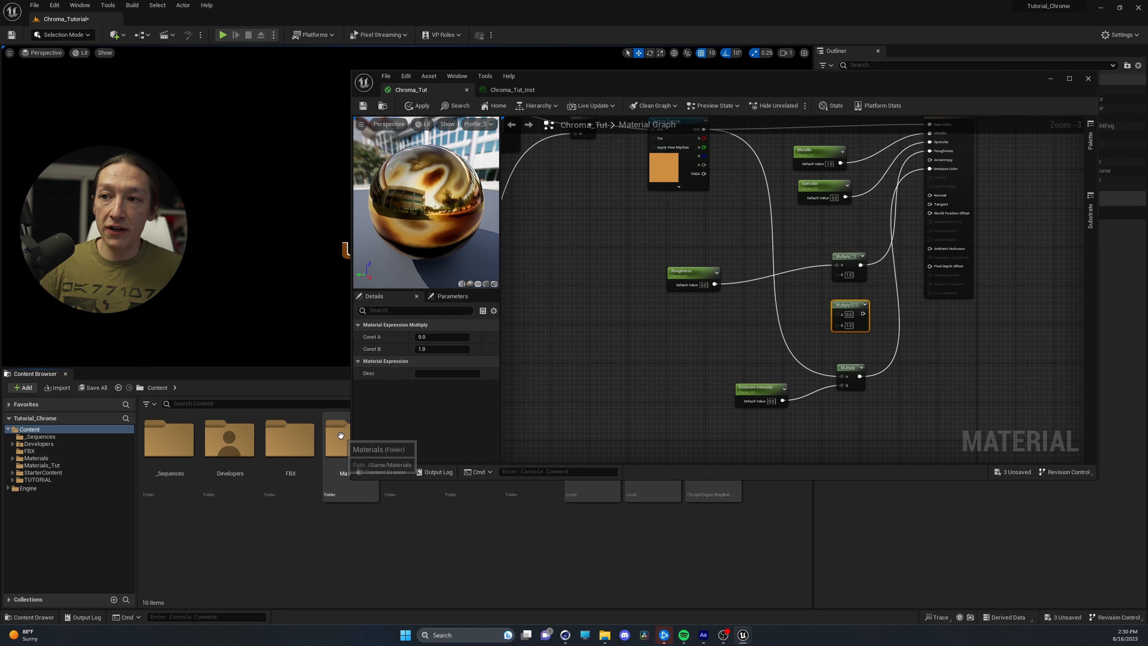
pyautogui.doubleClick(341, 435)
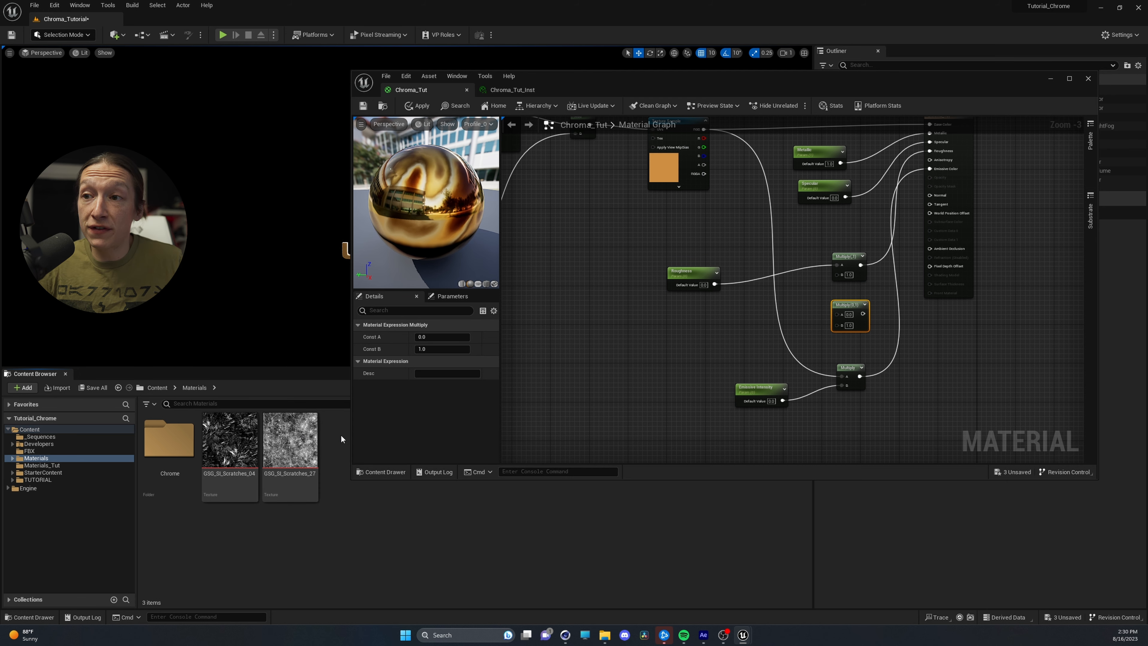
pyautogui.click(229, 430)
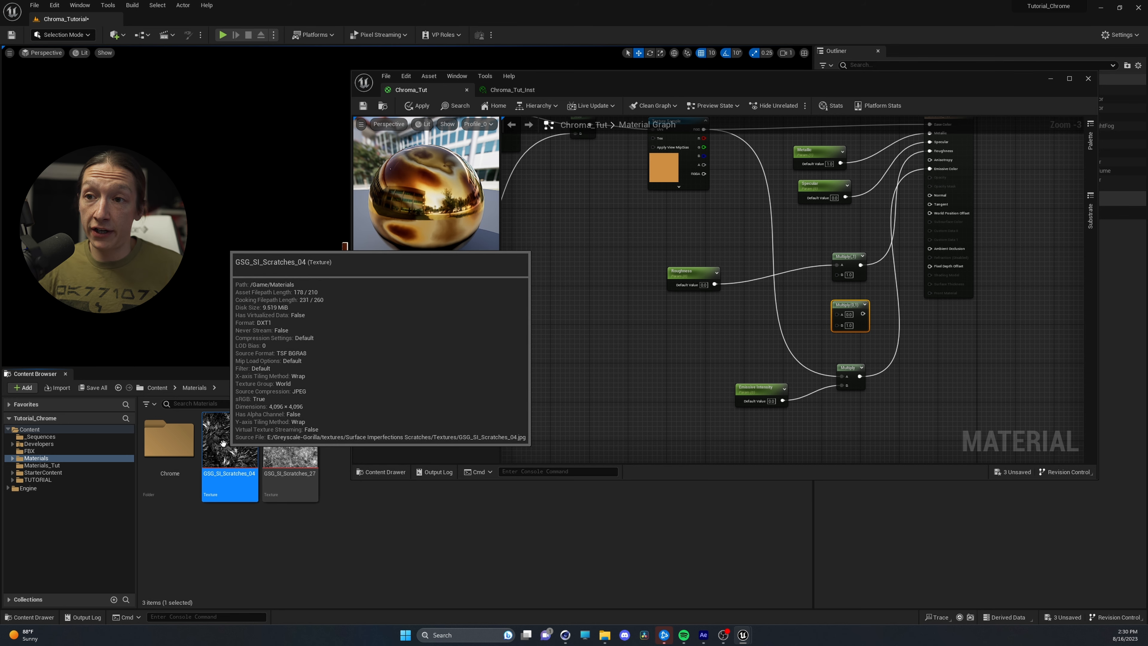
pyautogui.moveTo(223, 443); pyautogui.dragTo(575, 315)
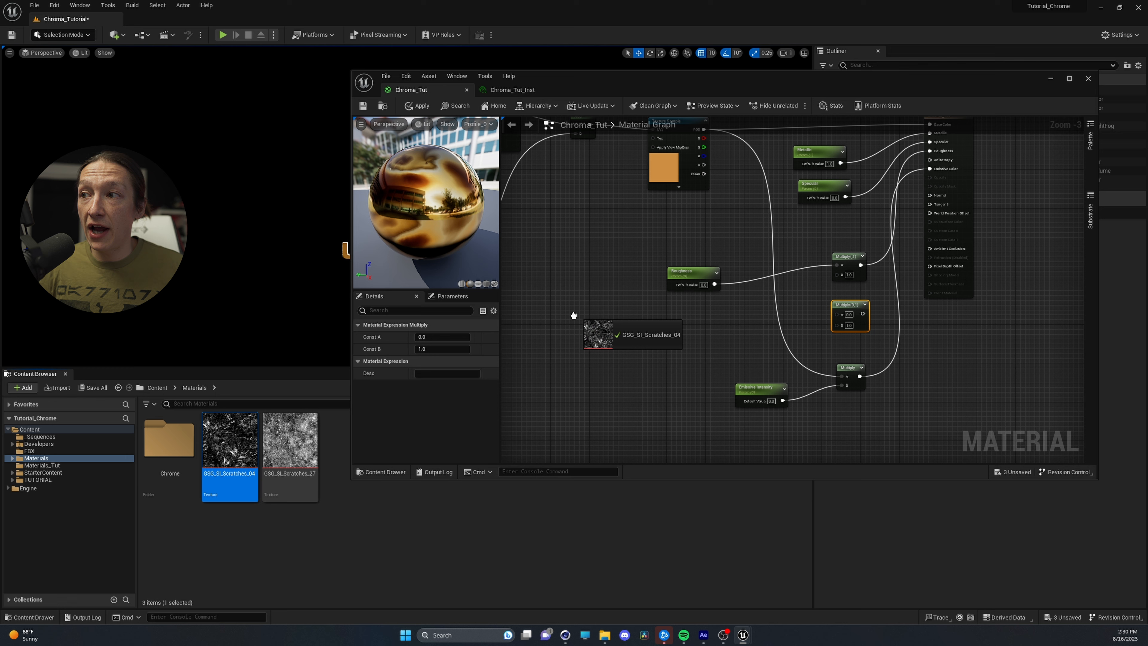
# Open the GSG_SI_Scratches_04 texture to inspect its scratch pattern, and return to the Chroma_Tut material graph
pyautogui.doubleClick(212, 453)
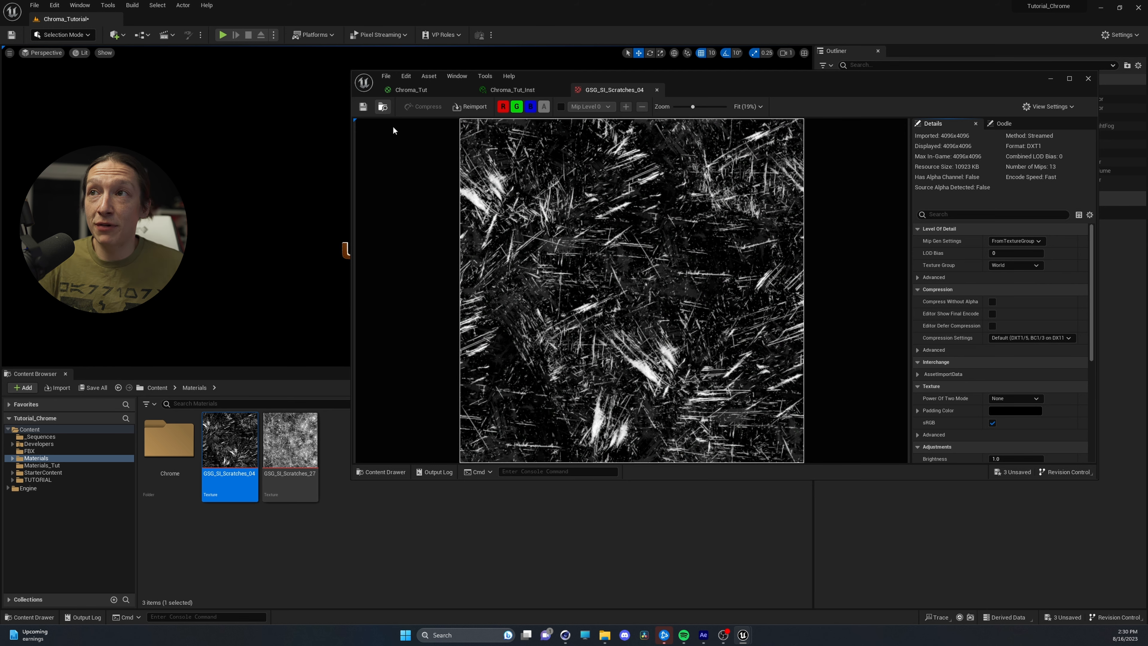
pyautogui.click(510, 91)
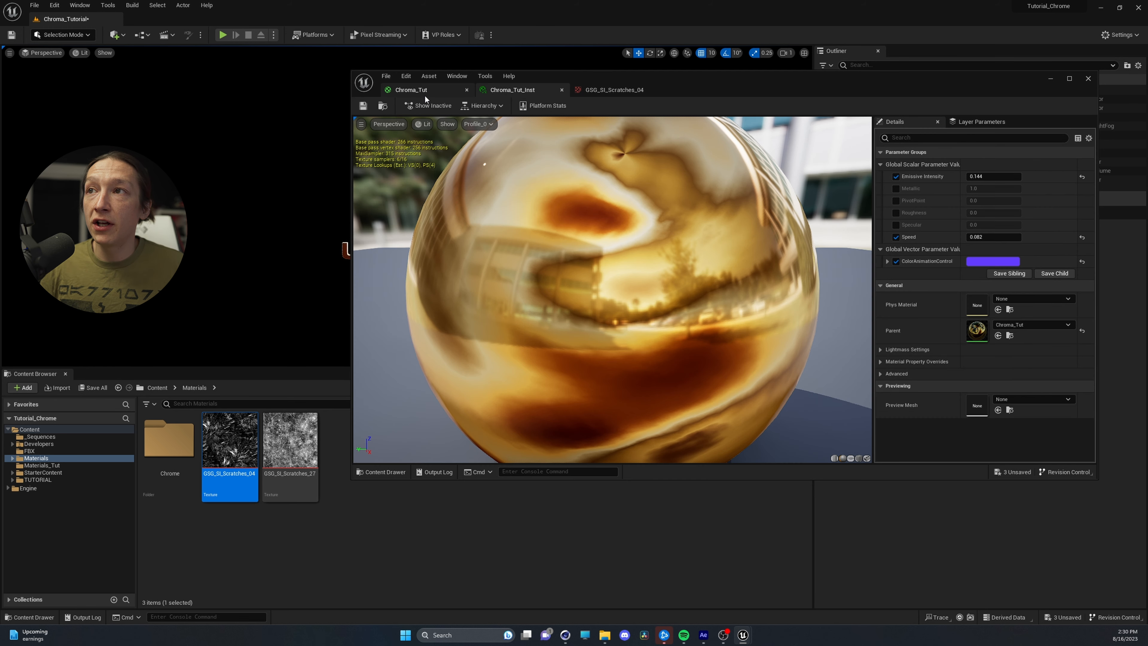
pyautogui.click(416, 90)
# Place the spare Multiply node beside the scratches Texture Sample and connect the texture's RGB output to its A input
pyautogui.moveTo(638, 337); pyautogui.dragTo(627, 332)
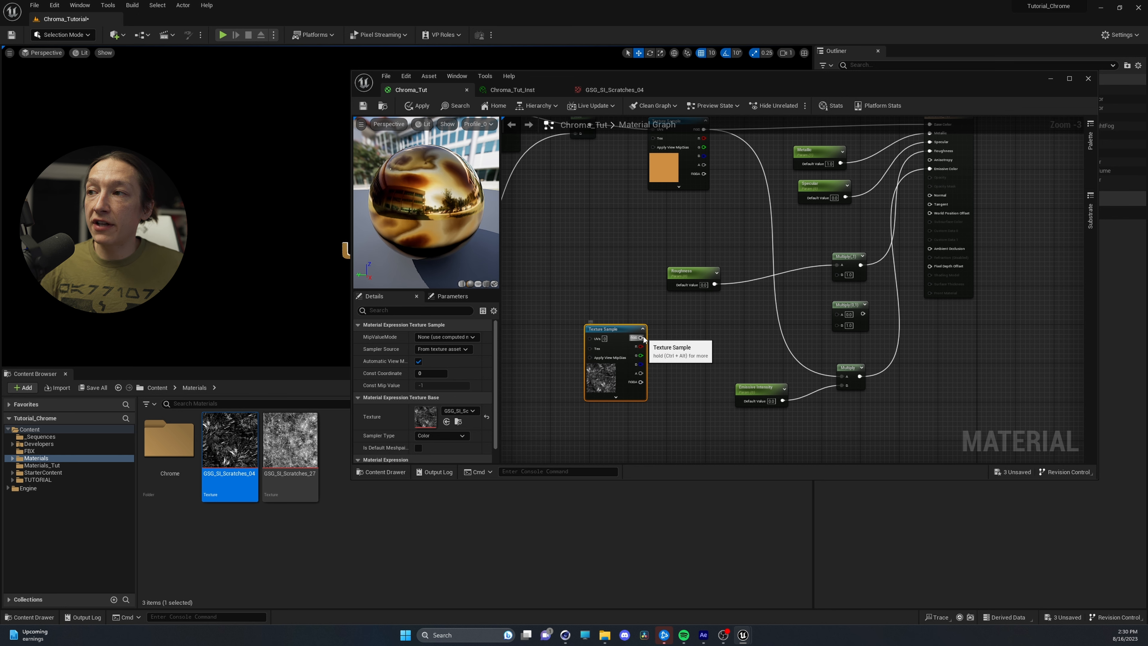
pyautogui.moveTo(715, 343); pyautogui.dragTo(736, 325)
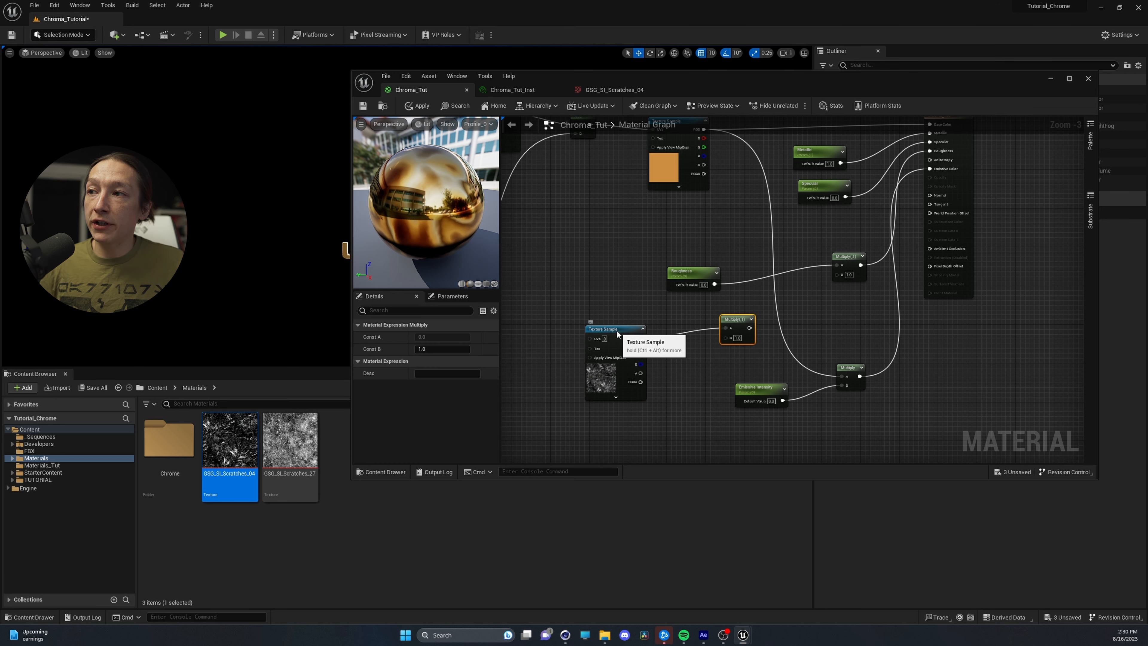
pyautogui.moveTo(607, 334); pyautogui.dragTo(603, 305)
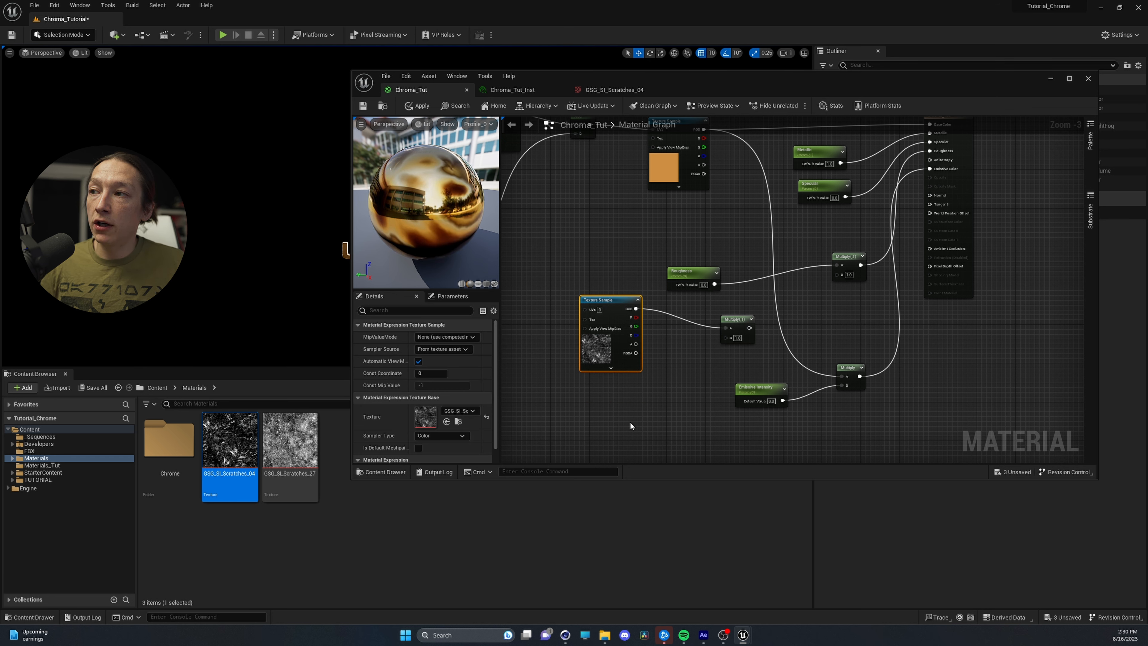
# Add a Constant for the scratch Multiply's B input and connect that Multiply's output to the roughness Multiply's B input
pyautogui.press('1')
pyautogui.click(605, 398)
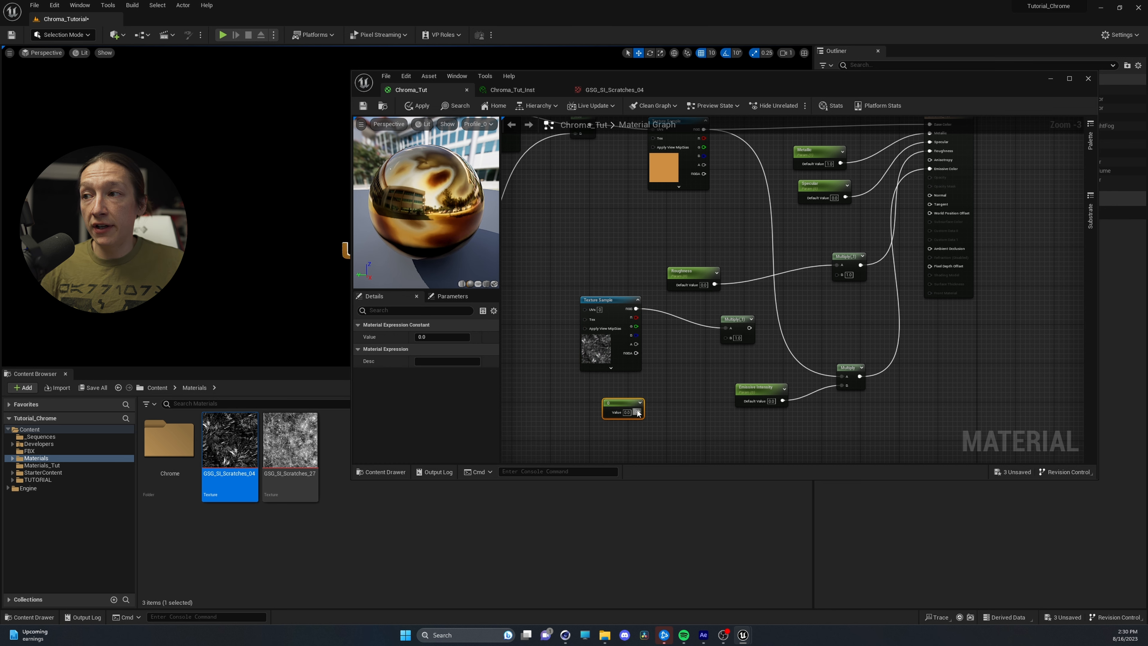
pyautogui.moveTo(637, 411)
pyautogui.mouseDown()
pyautogui.moveTo(722, 345)
pyautogui.moveTo(728, 323)
pyautogui.moveTo(707, 324)
pyautogui.moveTo(793, 337)
pyautogui.moveTo(800, 309)
pyautogui.moveTo(842, 278)
pyautogui.moveTo(820, 256)
pyautogui.mouseUp()
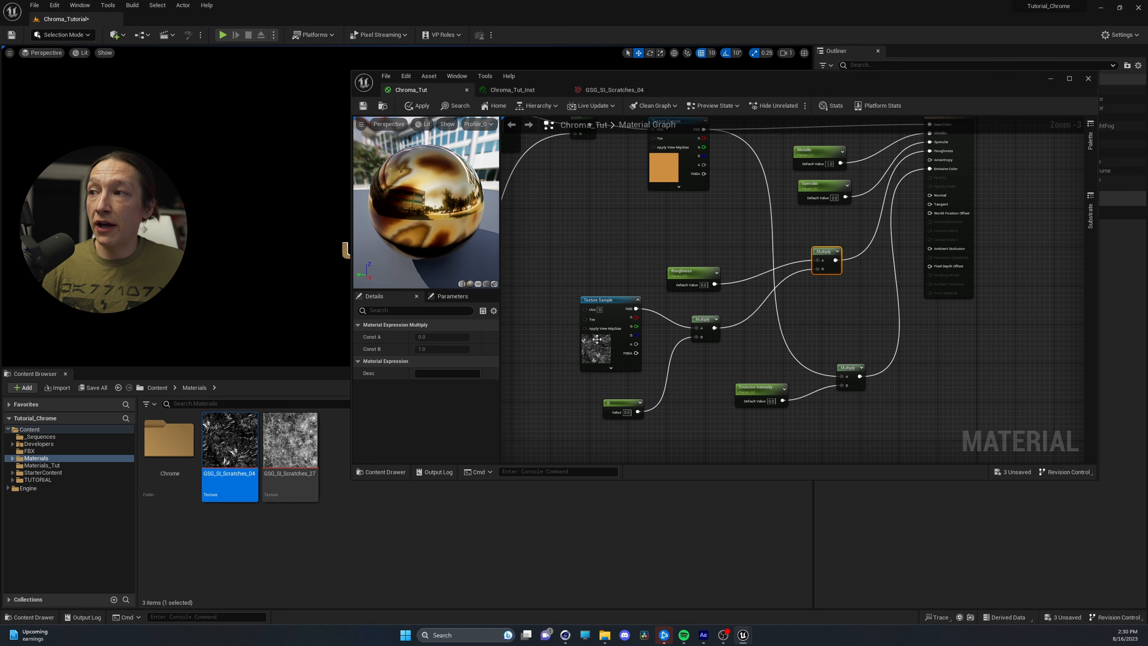
# Move the new Constant further below the scratches Texture Sample and convert it to a parameter
pyautogui.moveTo(611, 403); pyautogui.dragTo(594, 413)
pyautogui.rightClick(600, 412)
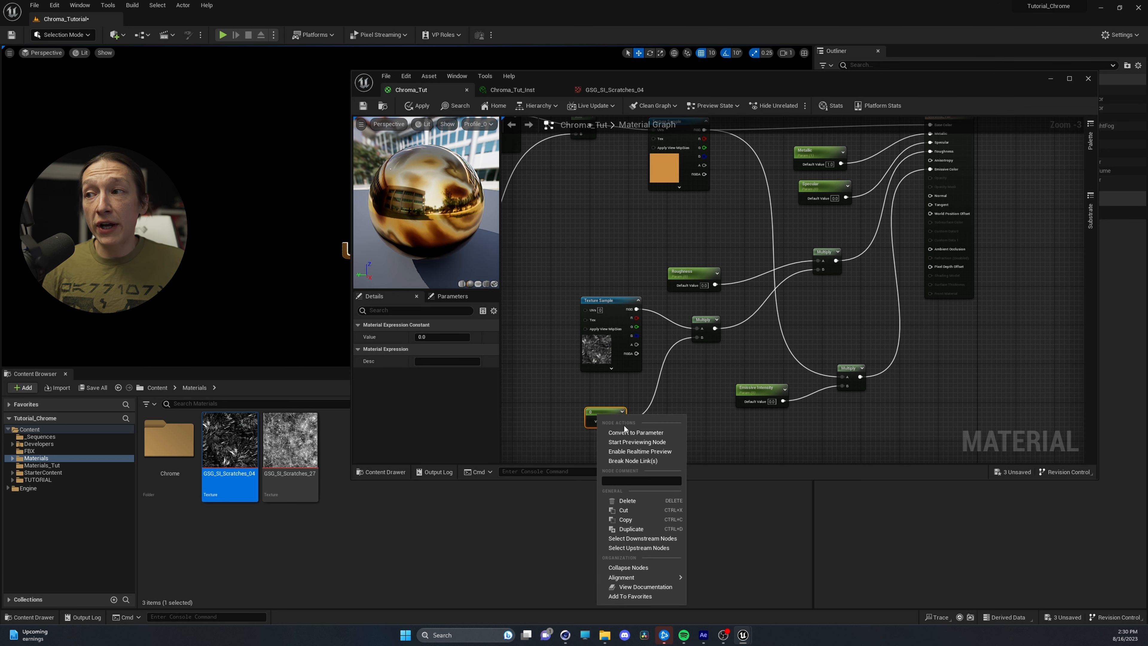
pyautogui.click(624, 431)
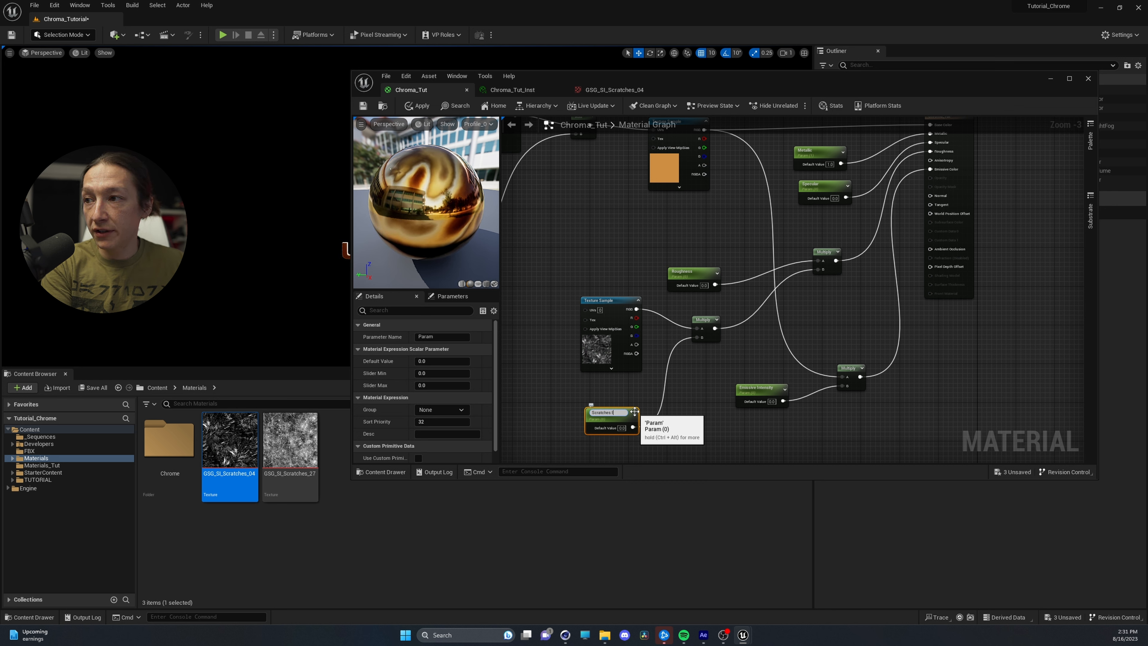
pyautogui.write('Scratches Intesnity')
pyautogui.press('Return')
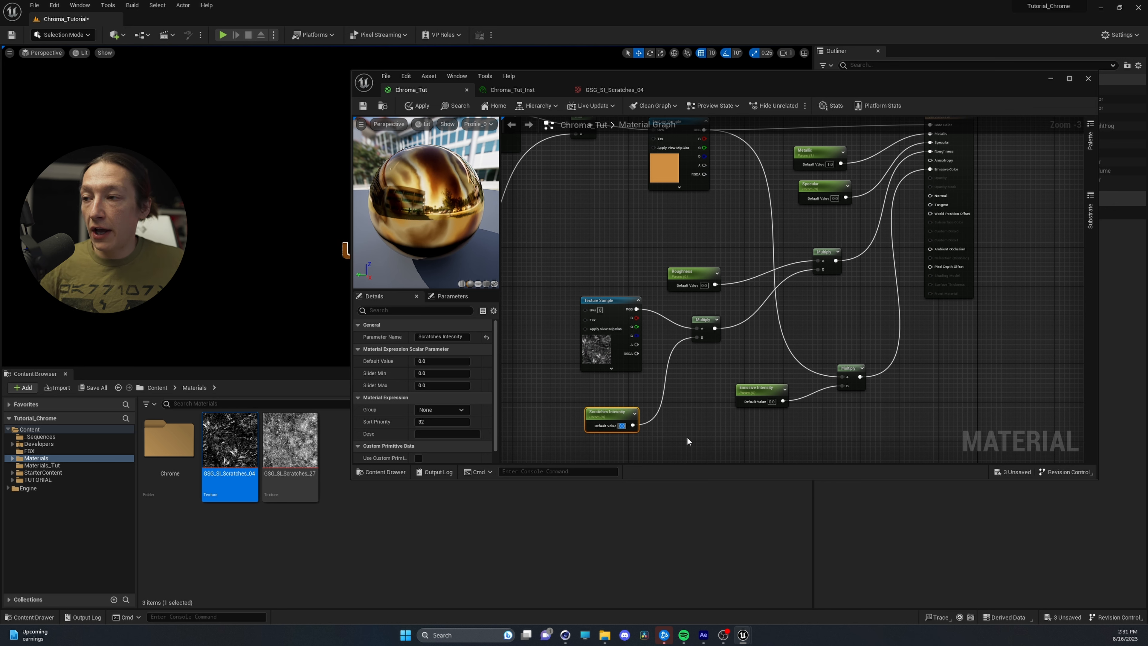
pyautogui.hotkey('ctrl', 'z')
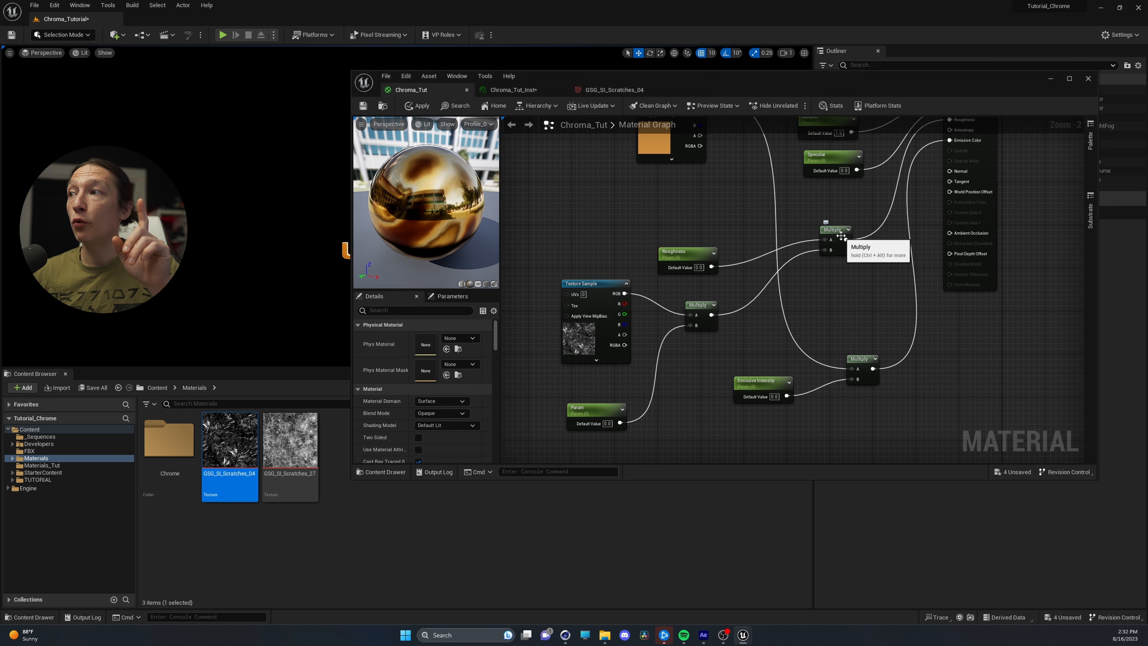
# Delete the Multiply node feeding the material's Roughness input and move the Roughness parameter up, clear of the scratch nodes
pyautogui.moveTo(836, 237); pyautogui.dragTo(819, 263)
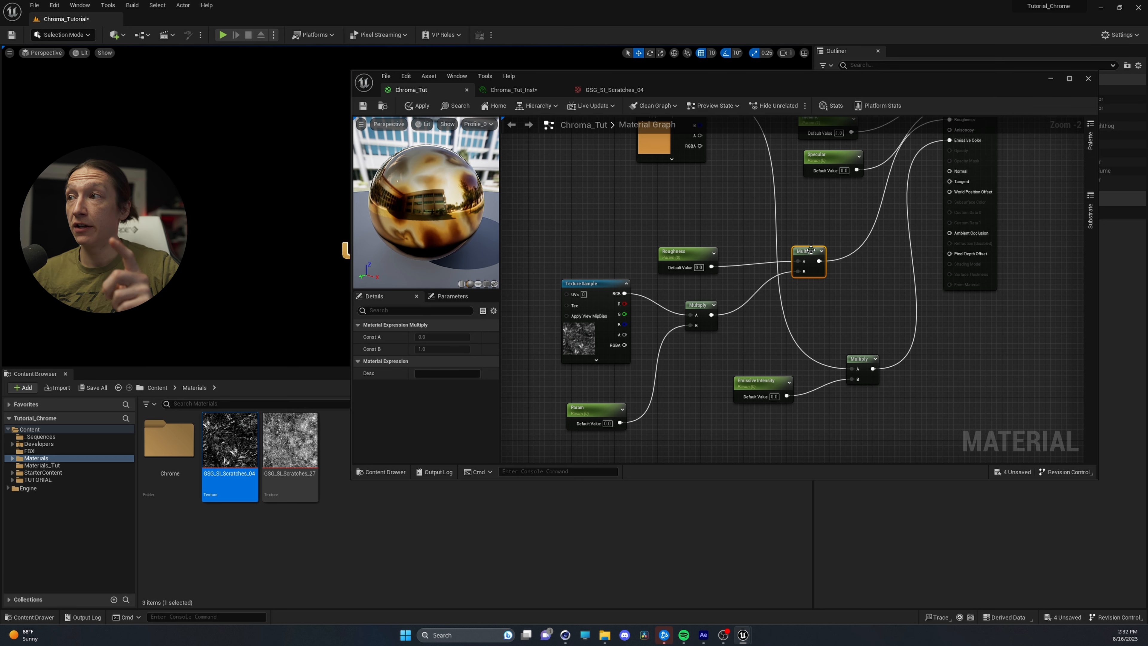
pyautogui.press('Delete')
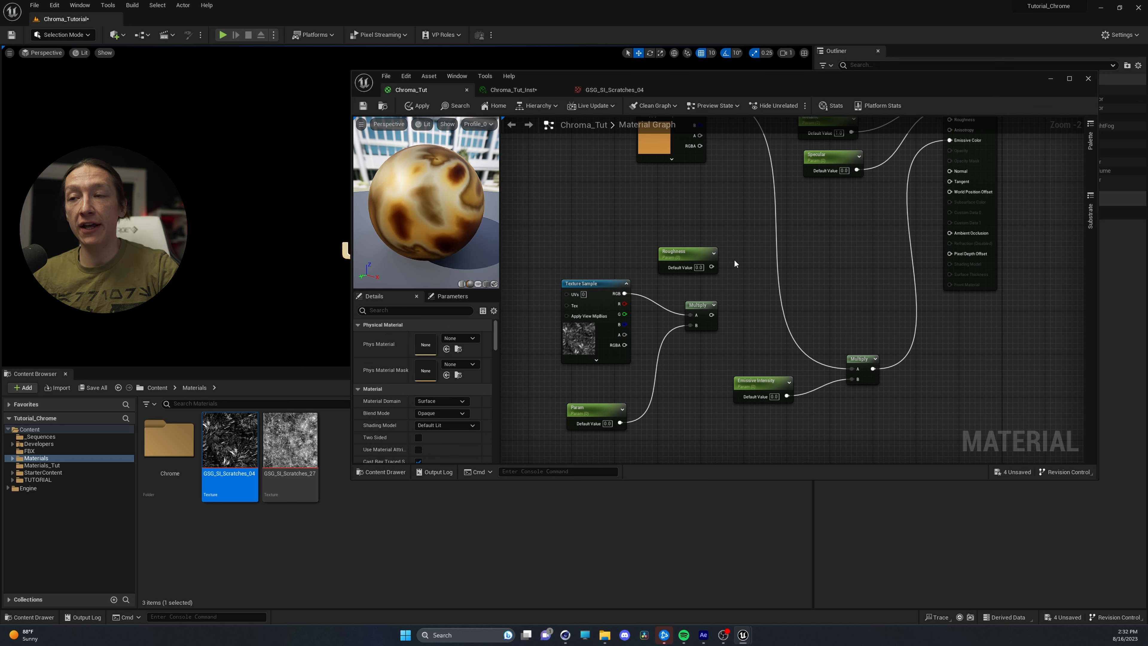
pyautogui.click(689, 258)
pyautogui.moveTo(659, 261); pyautogui.dragTo(658, 234)
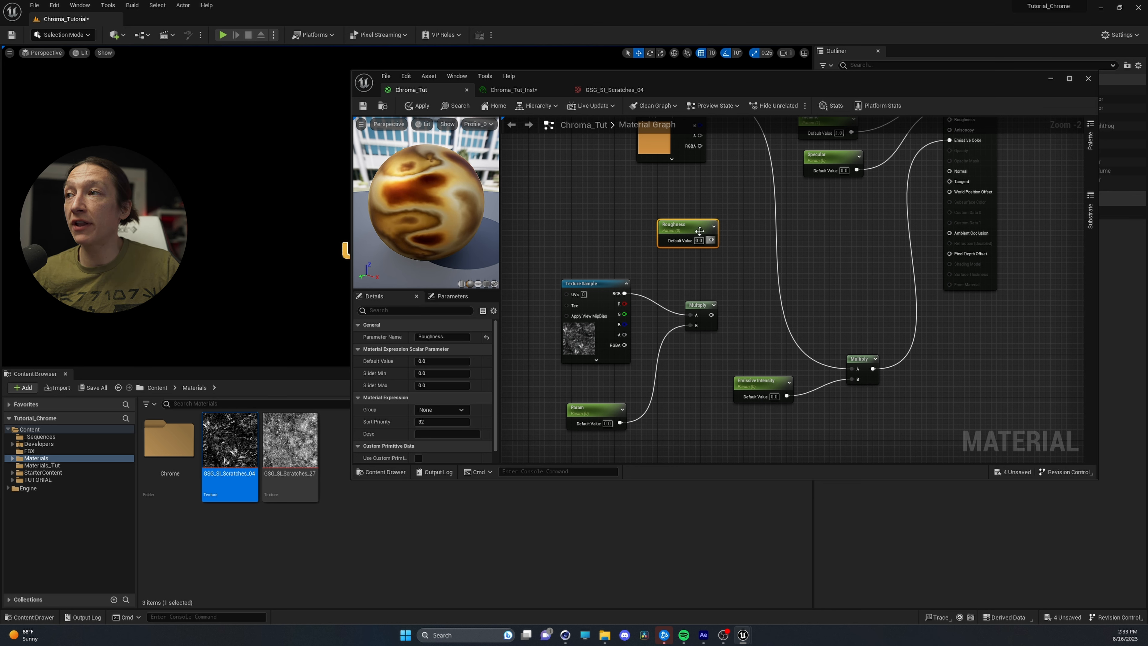
pyautogui.moveTo(699, 230); pyautogui.dragTo(661, 225)
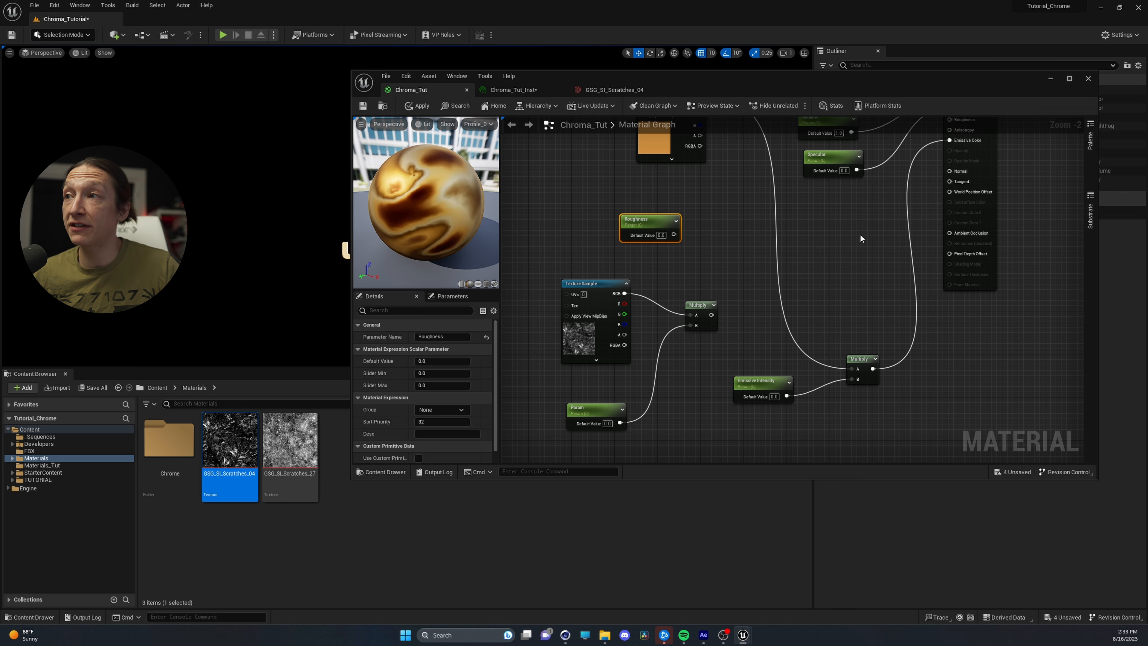
# Add an Add node, connect the Roughness parameter to its A input, and link its output to the material's Roughness input
pyautogui.click(824, 238)
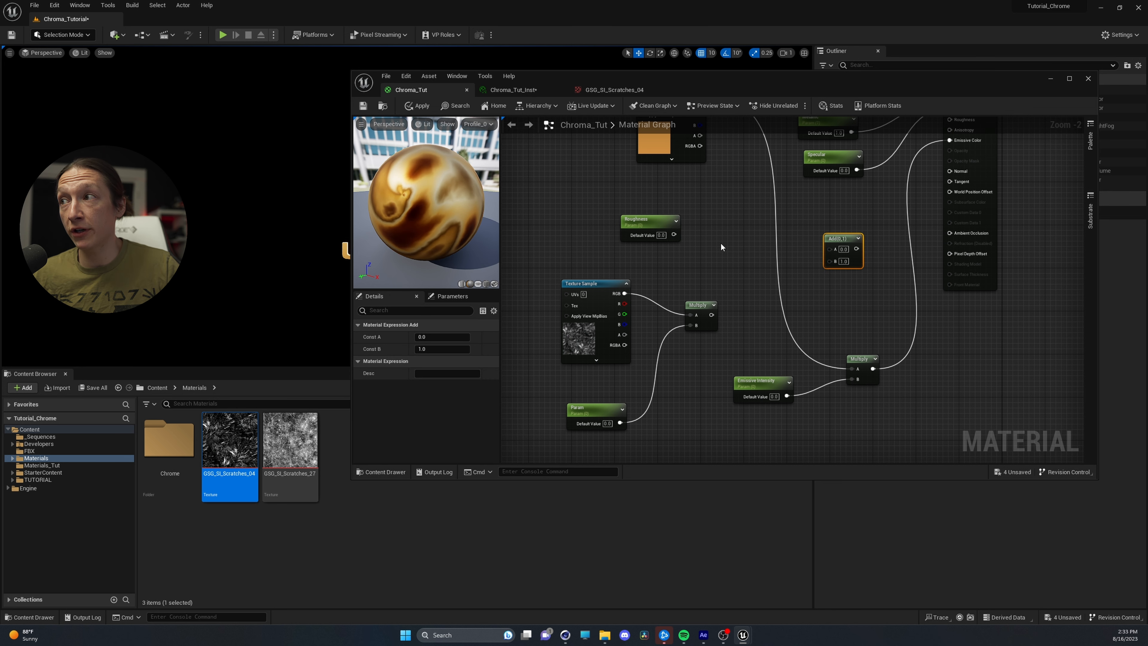
pyautogui.moveTo(673, 235); pyautogui.dragTo(832, 252)
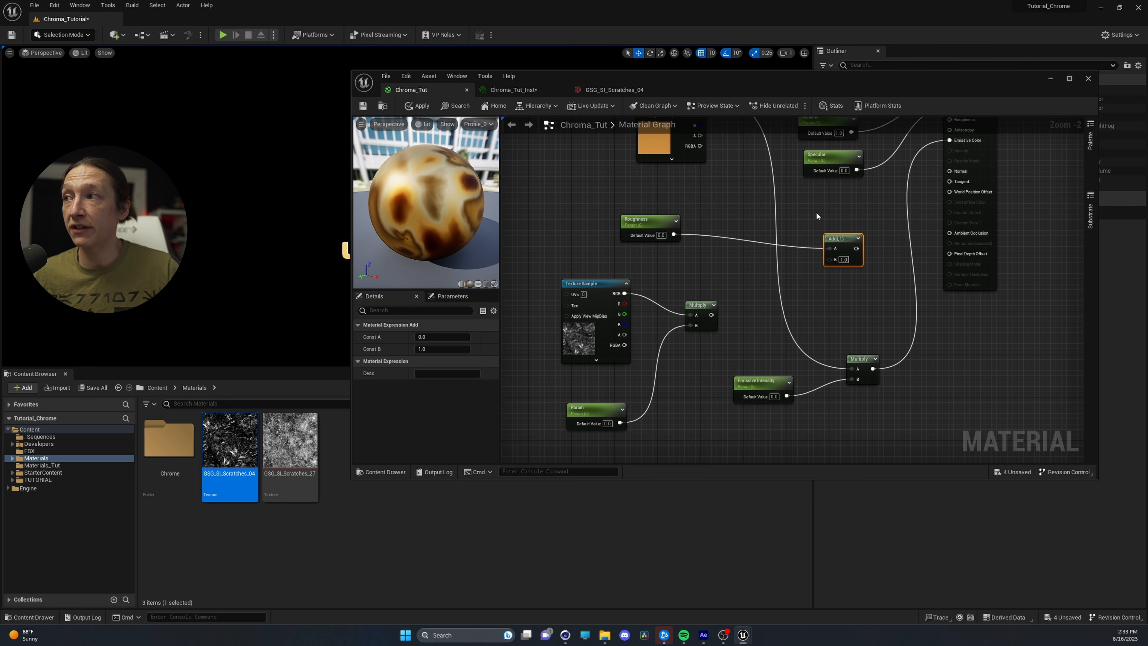
pyautogui.moveTo(833, 253); pyautogui.dragTo(712, 299, button='right')
pyautogui.moveTo(735, 295); pyautogui.dragTo(834, 167)
pyautogui.moveTo(723, 285); pyautogui.dragTo(701, 267)
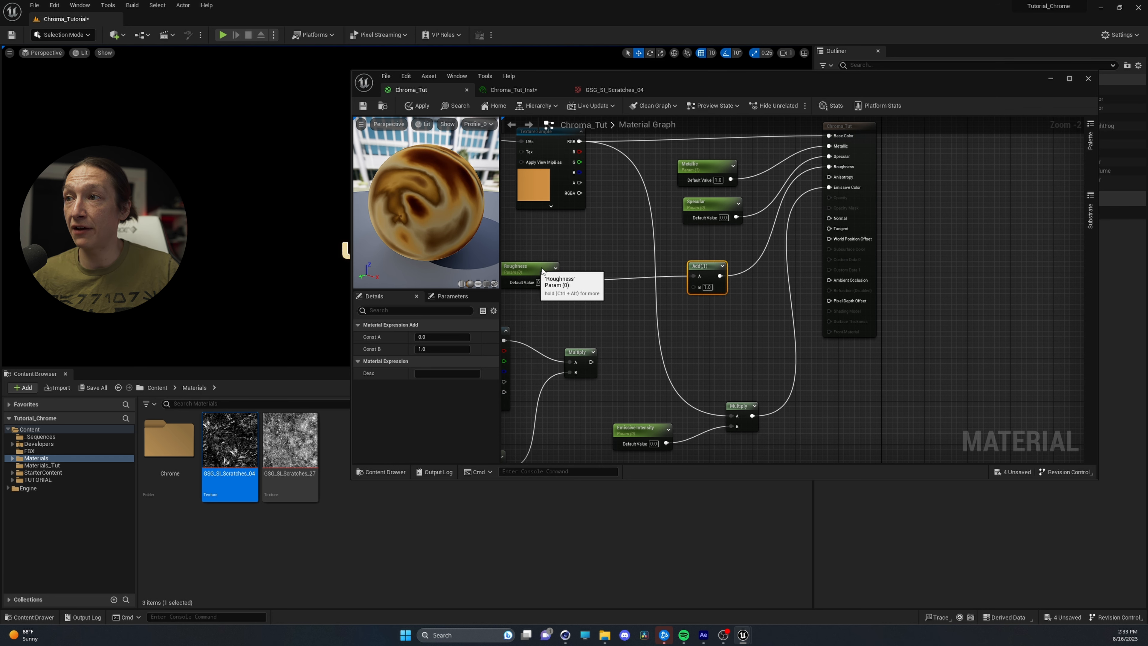
pyautogui.moveTo(542, 271); pyautogui.dragTo(567, 255)
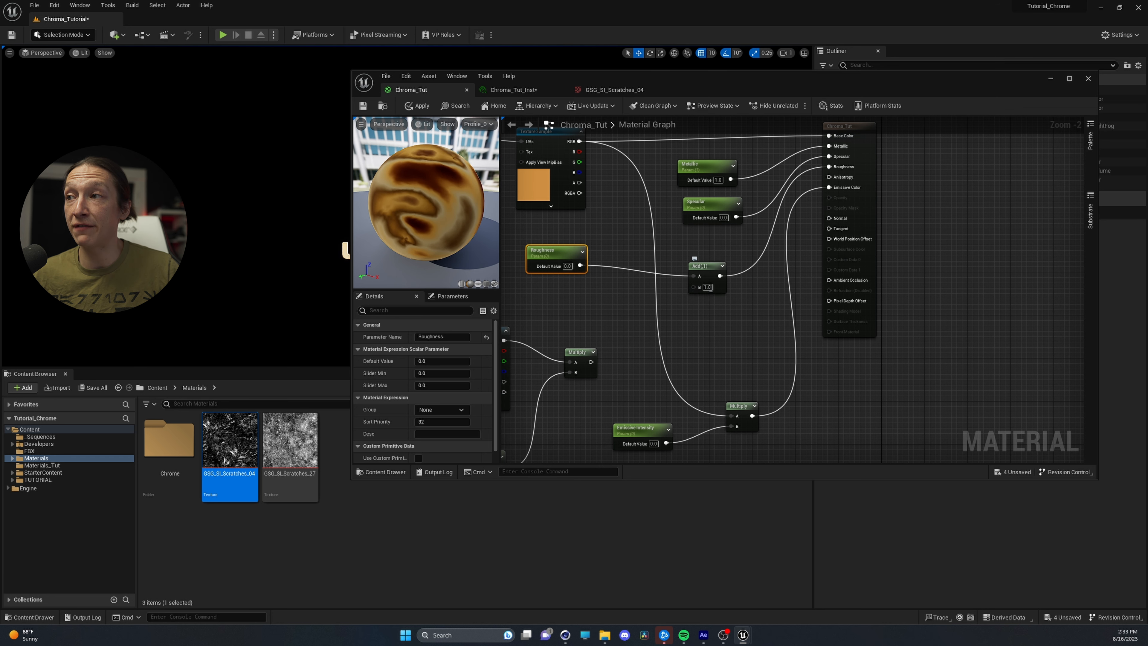
# Connect the scratch Multiply's output to the B input of the roughness Add node
pyautogui.moveTo(614, 314); pyautogui.dragTo(760, 274, button='right')
pyautogui.moveTo(615, 298); pyautogui.dragTo(604, 298)
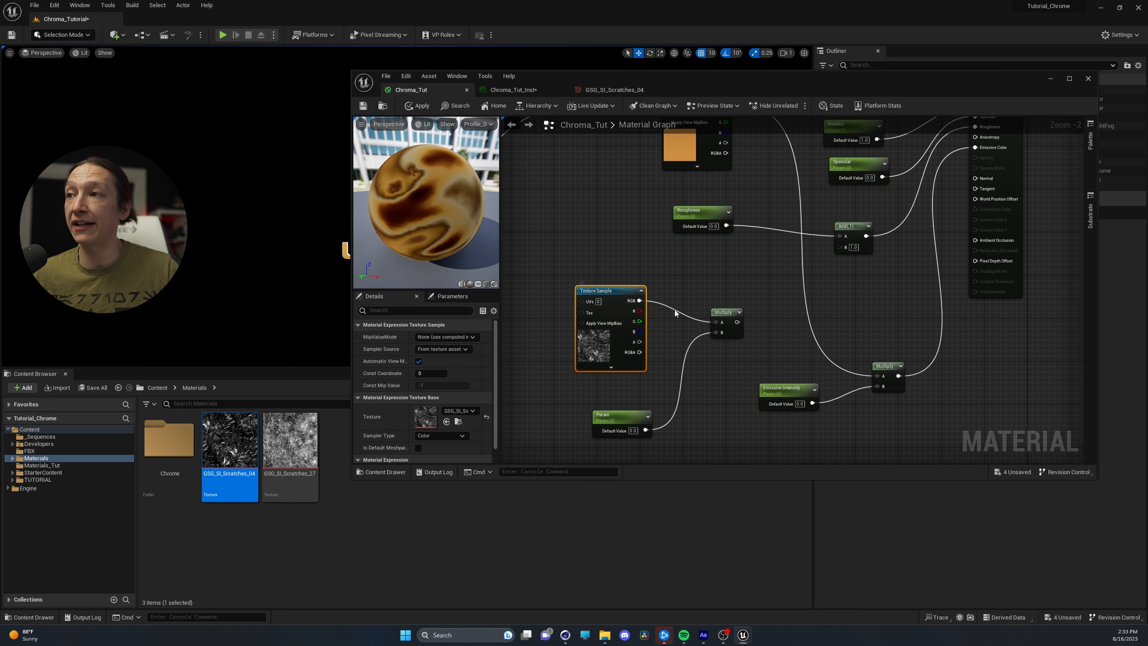
pyautogui.moveTo(741, 324); pyautogui.dragTo(806, 296)
pyautogui.moveTo(842, 245); pyautogui.dragTo(842, 245)
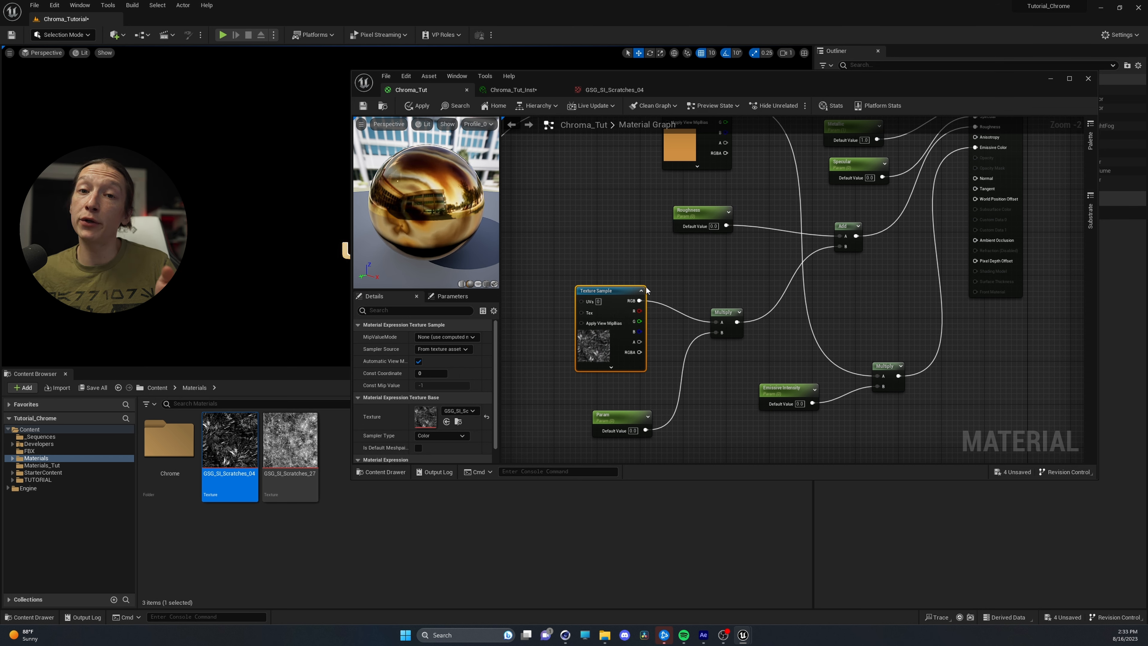
# Rename the parameter below the scratches texture to Scratches and set its default value to 1.0
pyautogui.moveTo(629, 416); pyautogui.dragTo(594, 409)
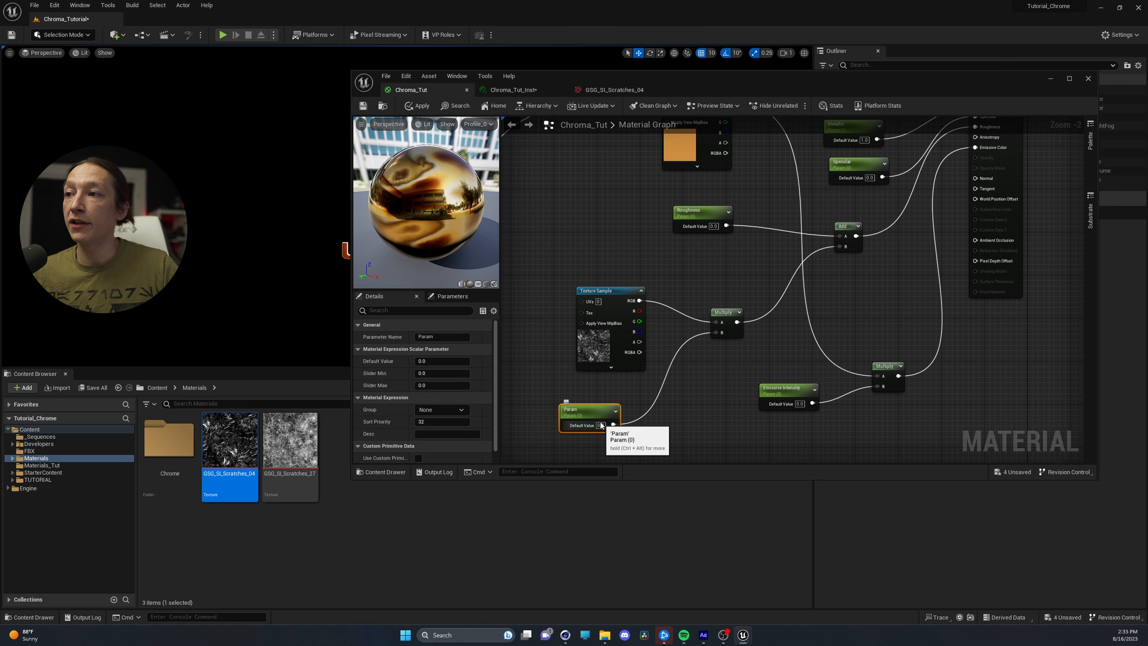
pyautogui.write('S')
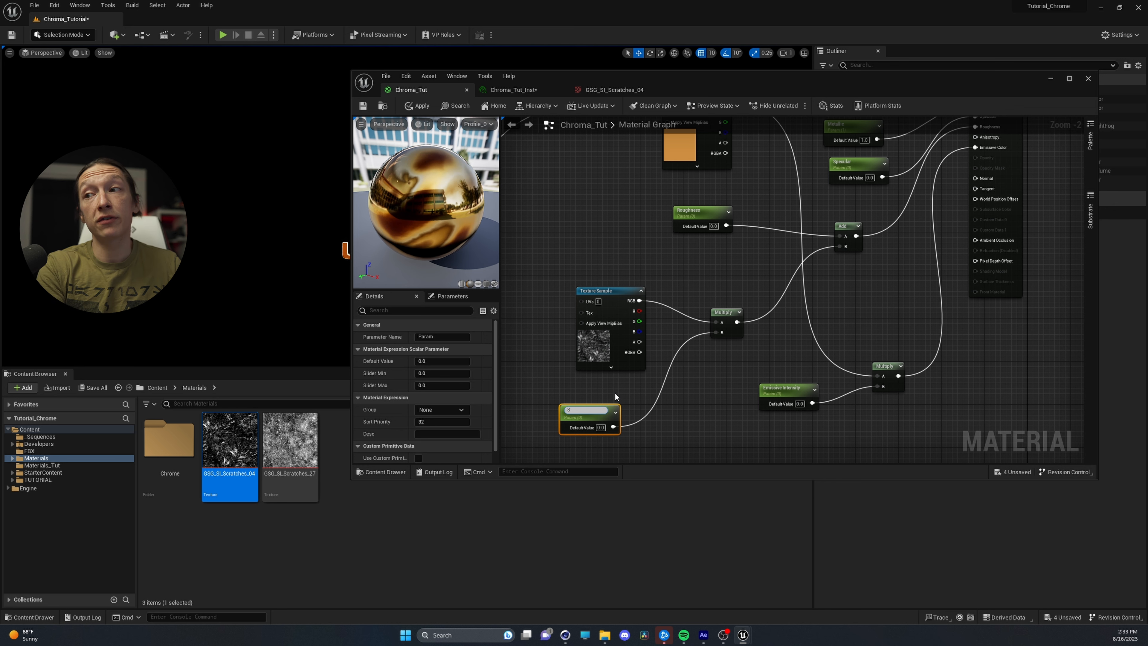
pyautogui.write('cratches')
pyautogui.press('Return')
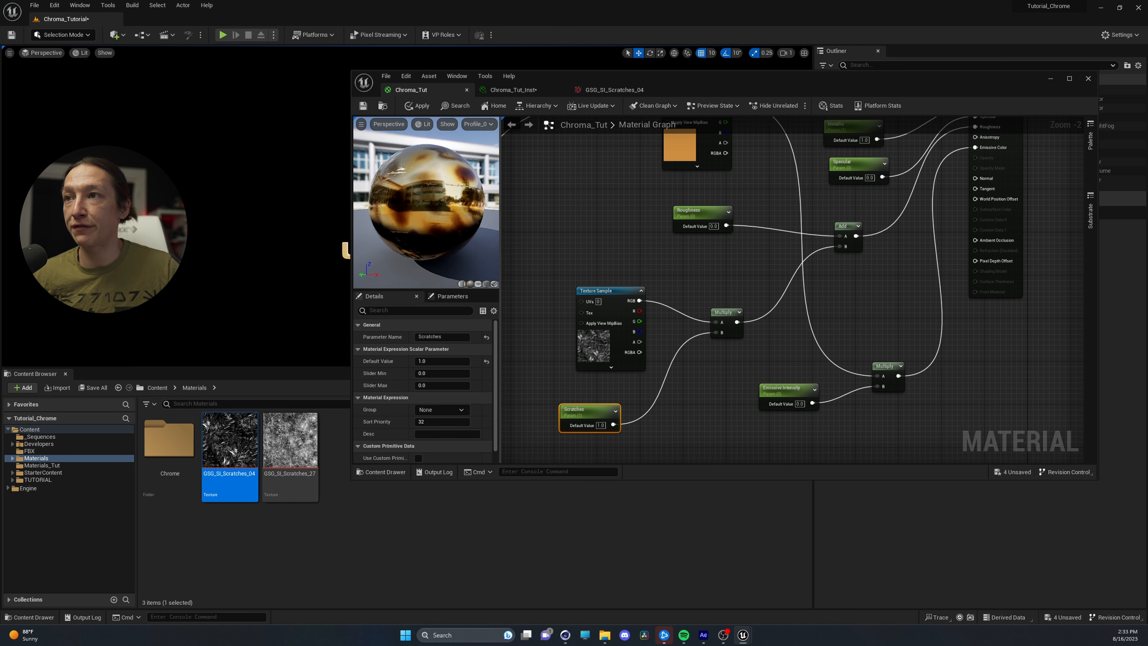
# Move the scratches Texture Sample slightly aside and convert it to a parameter named Scratches Tex
pyautogui.moveTo(561, 300); pyautogui.dragTo(567, 344, button='right')
pyautogui.click(614, 339)
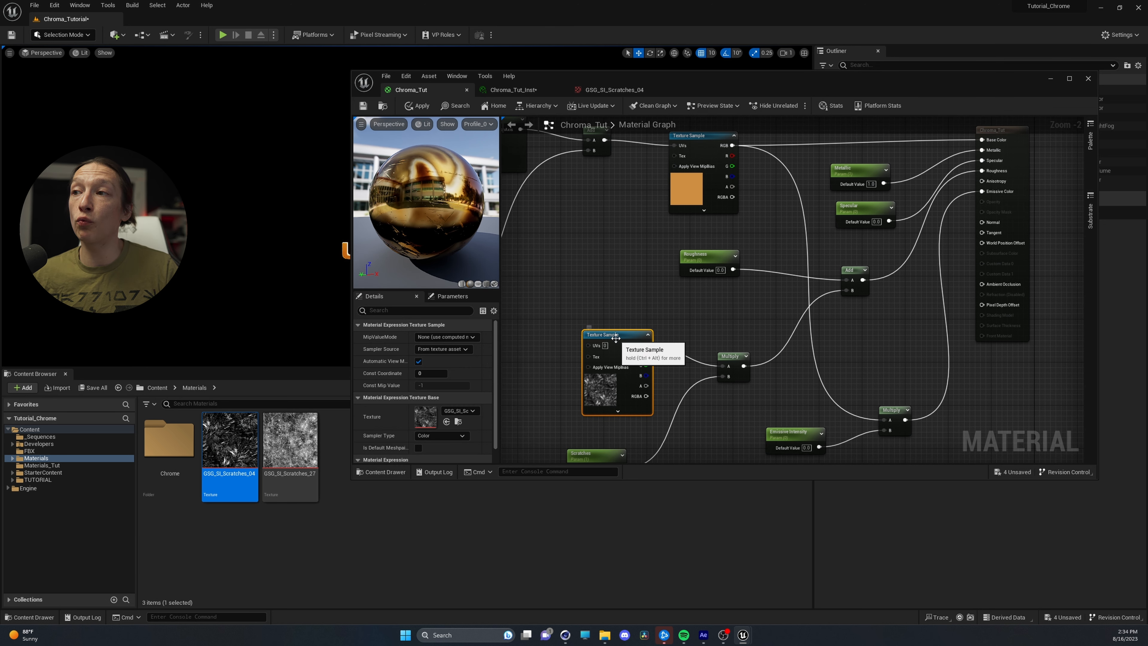
pyautogui.moveTo(623, 334); pyautogui.dragTo(597, 323)
pyautogui.rightClick(598, 323)
pyautogui.click(640, 360)
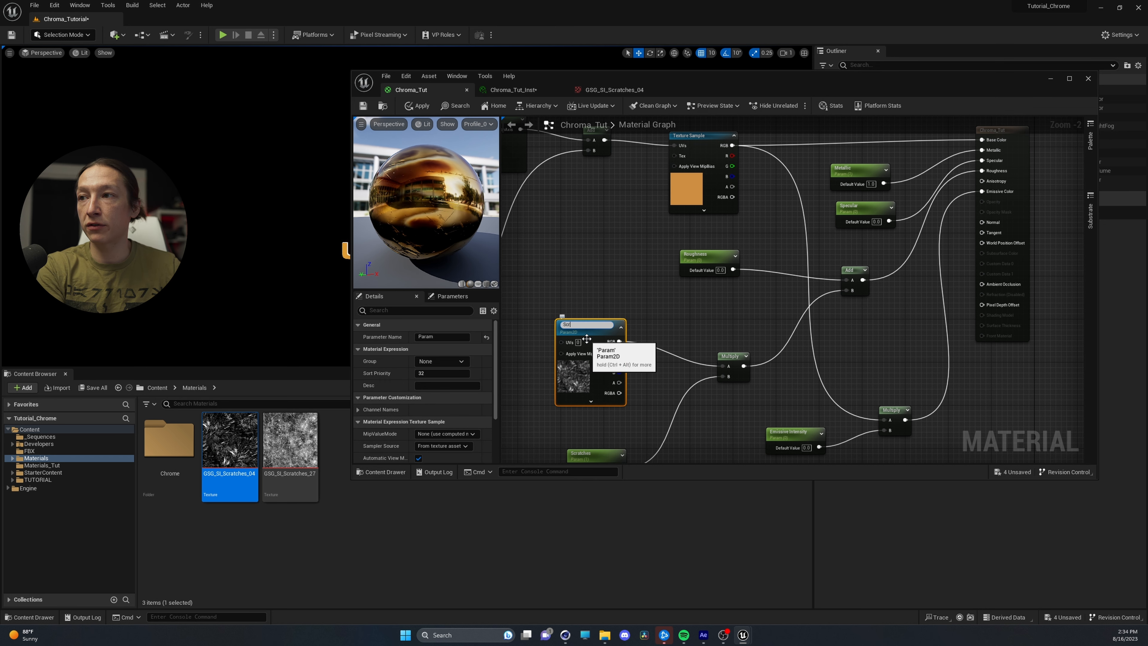
pyautogui.write('Scratches Tex')
pyautogui.press('Return')
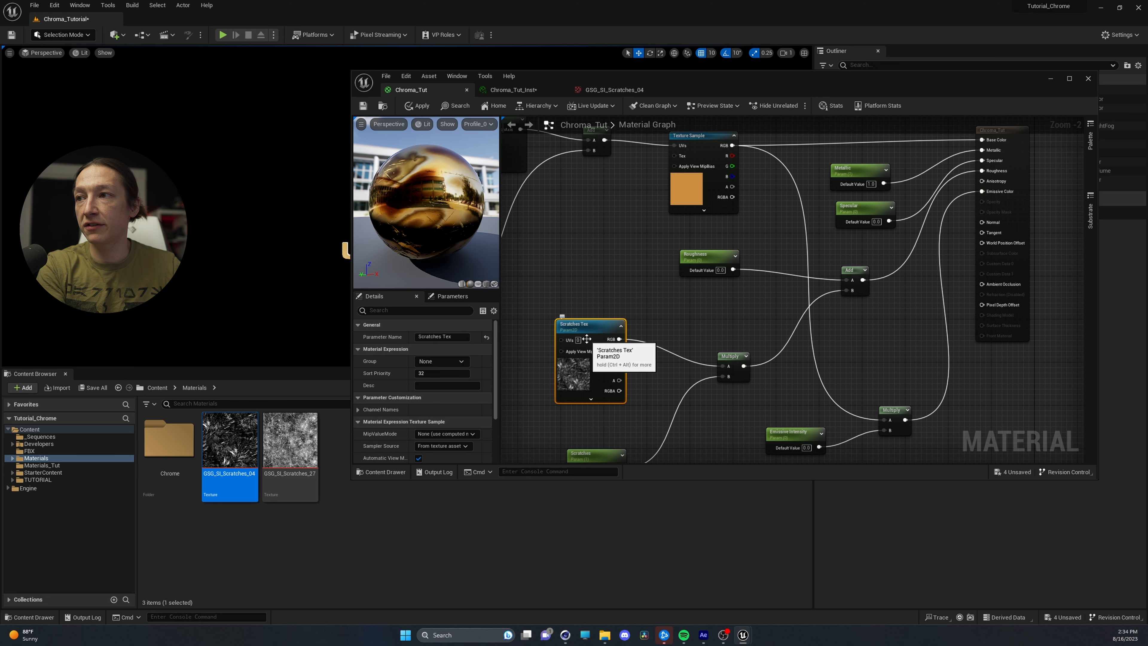
# Convert the orange chroma Texture Sample feeding Base Color to a parameter named Chroma Color
pyautogui.moveTo(602, 252); pyautogui.dragTo(595, 338, button='right')
pyautogui.click(687, 247)
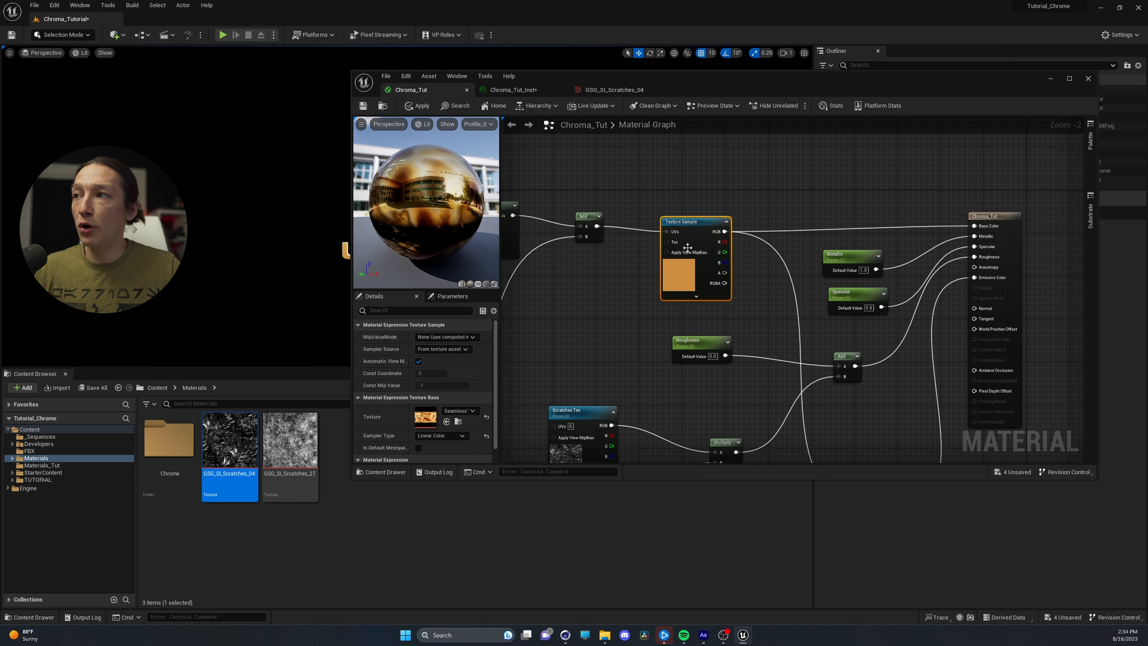
pyautogui.rightClick(698, 223)
pyautogui.click(741, 267)
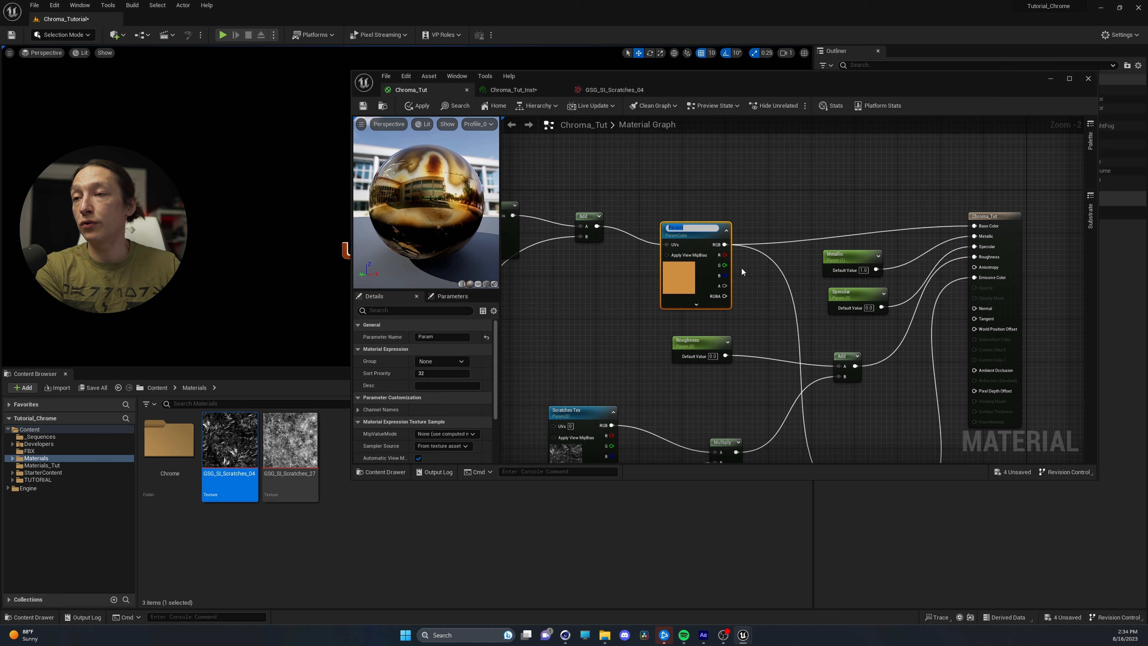
pyautogui.write('Ch')
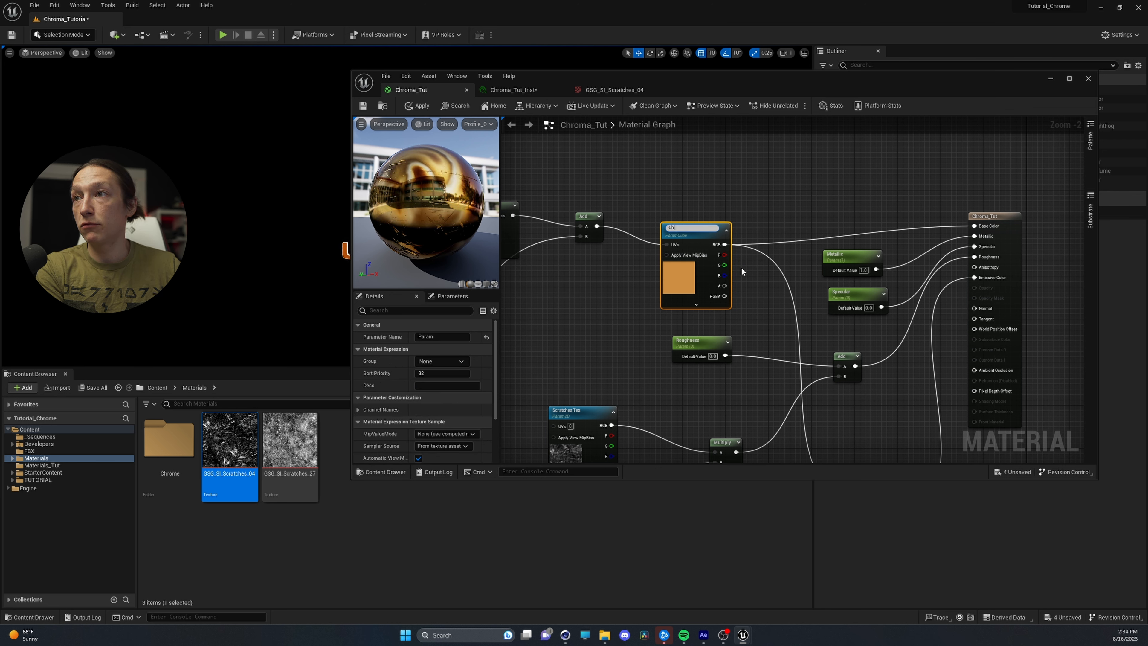
pyautogui.write('roma Color')
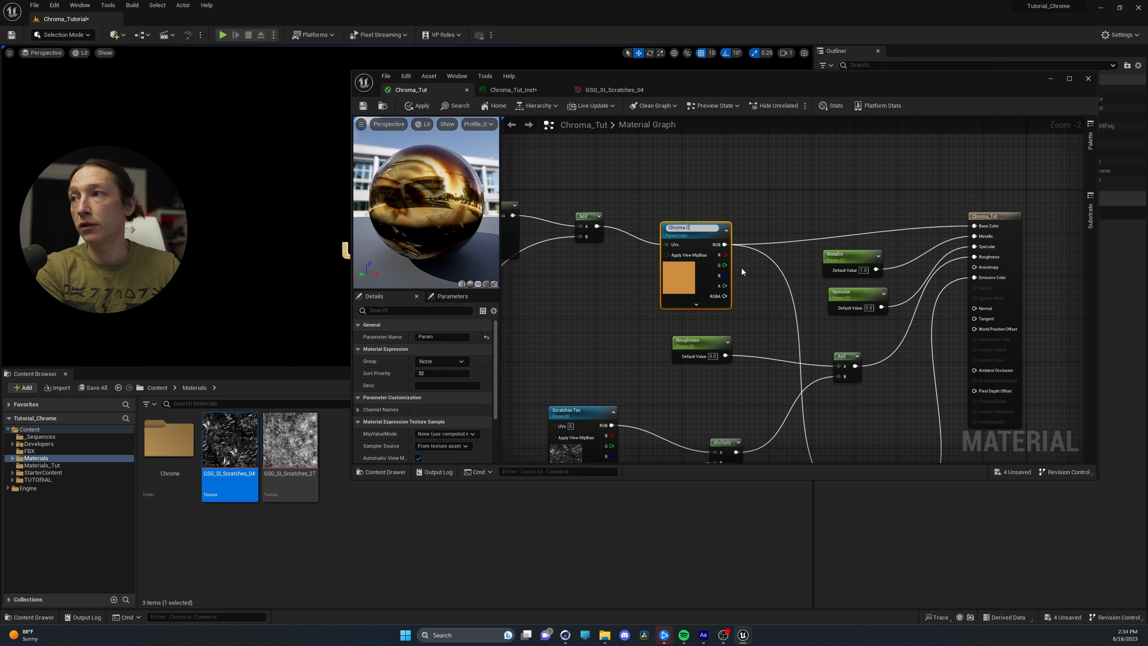
pyautogui.press('Return')
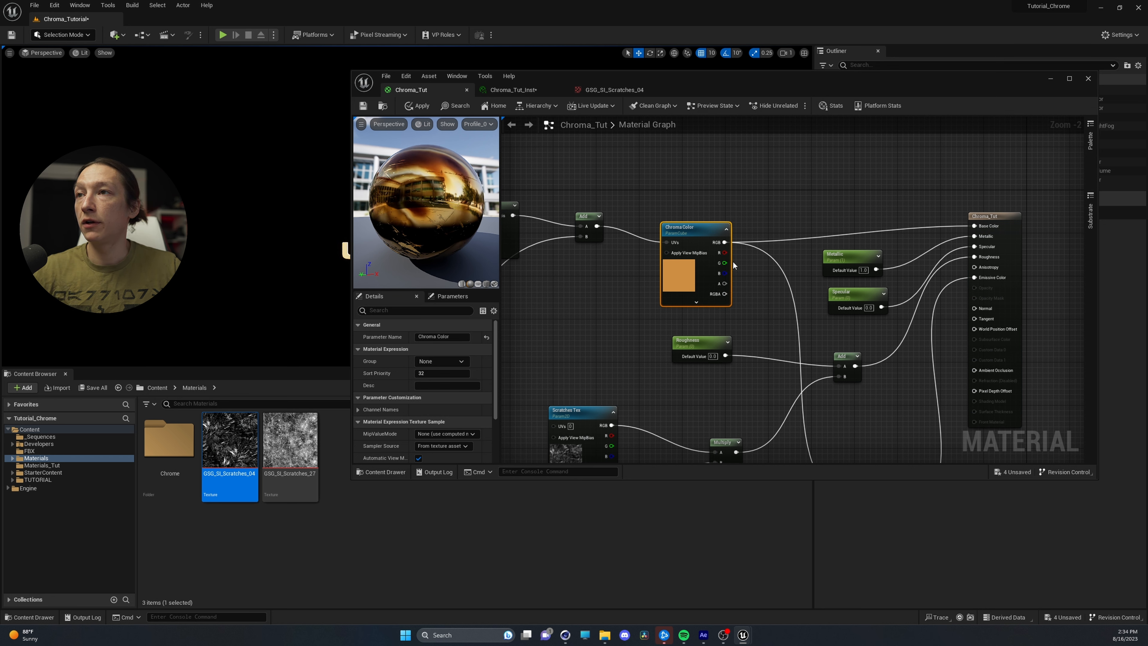
# Save the Chroma_Tut material, select the Unreal_Engine_Logo_4k_UVd mesh in the level, and move the material editor clear of its details
pyautogui.click(363, 106)
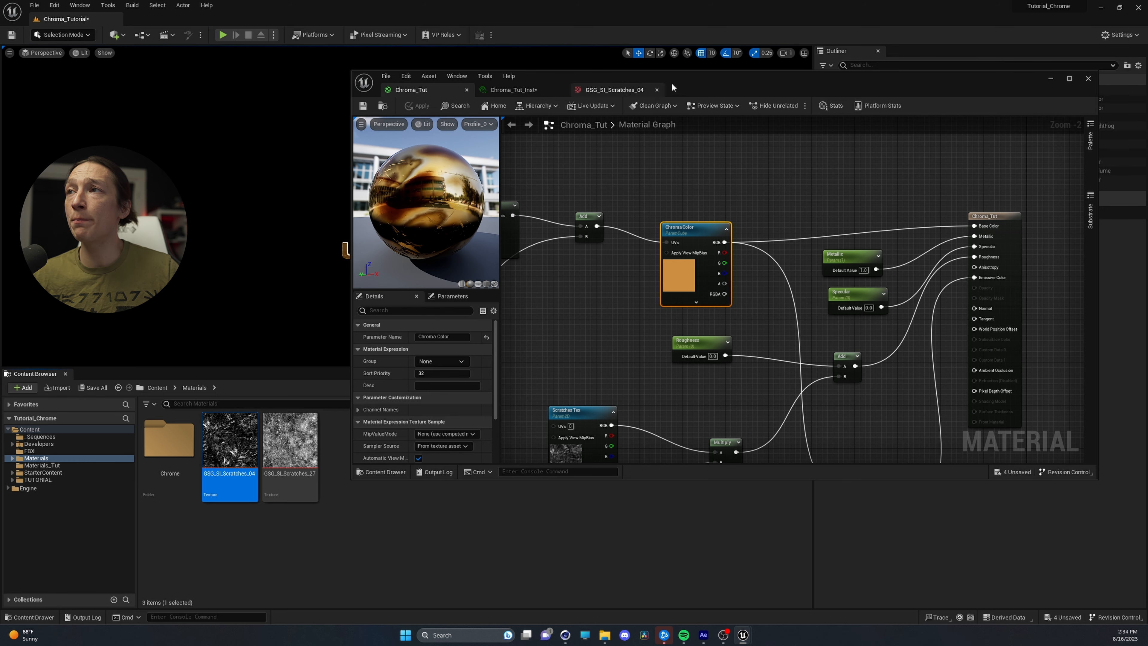
pyautogui.moveTo(671, 82); pyautogui.dragTo(753, 198)
pyautogui.click(829, 180)
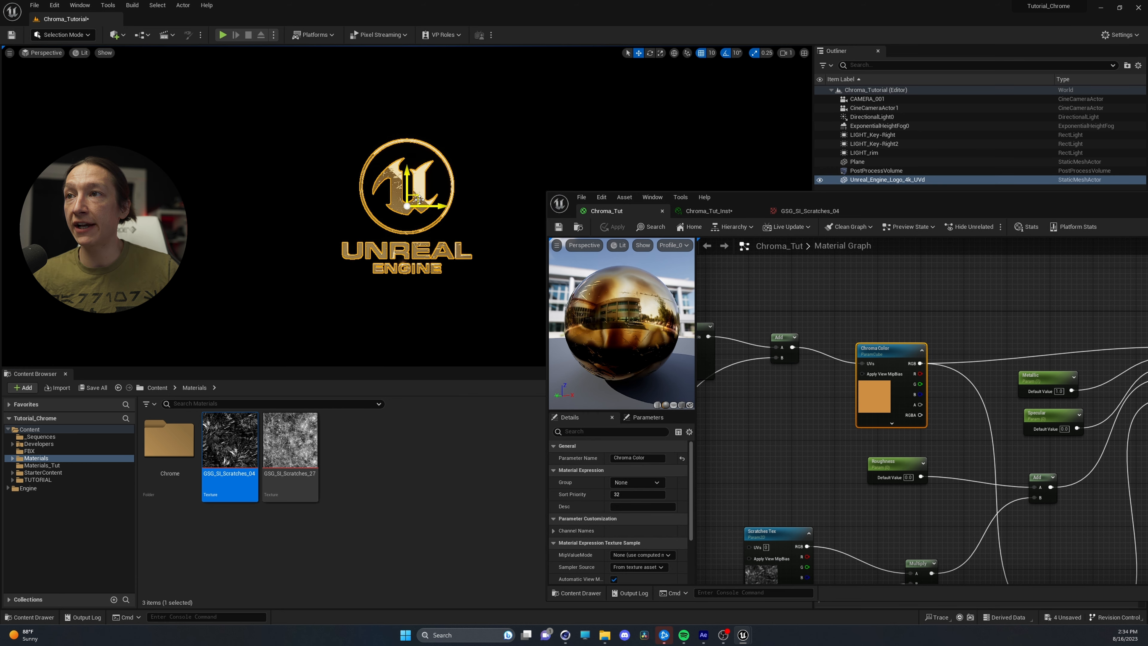
pyautogui.moveTo(922, 206); pyautogui.dragTo(464, 119)
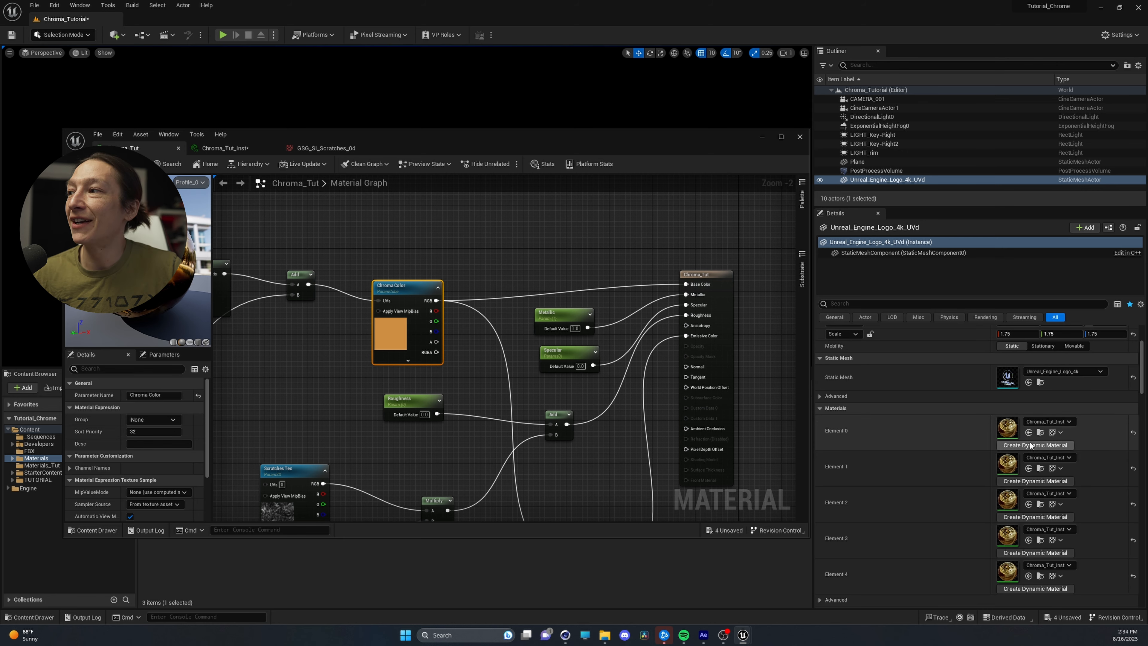
# Open the logo's Chroma_Tut_Inst material, uncover the logo, and set Emissive Intensity to 0.2 and Speed to 0.106
pyautogui.doubleClick(1012, 435)
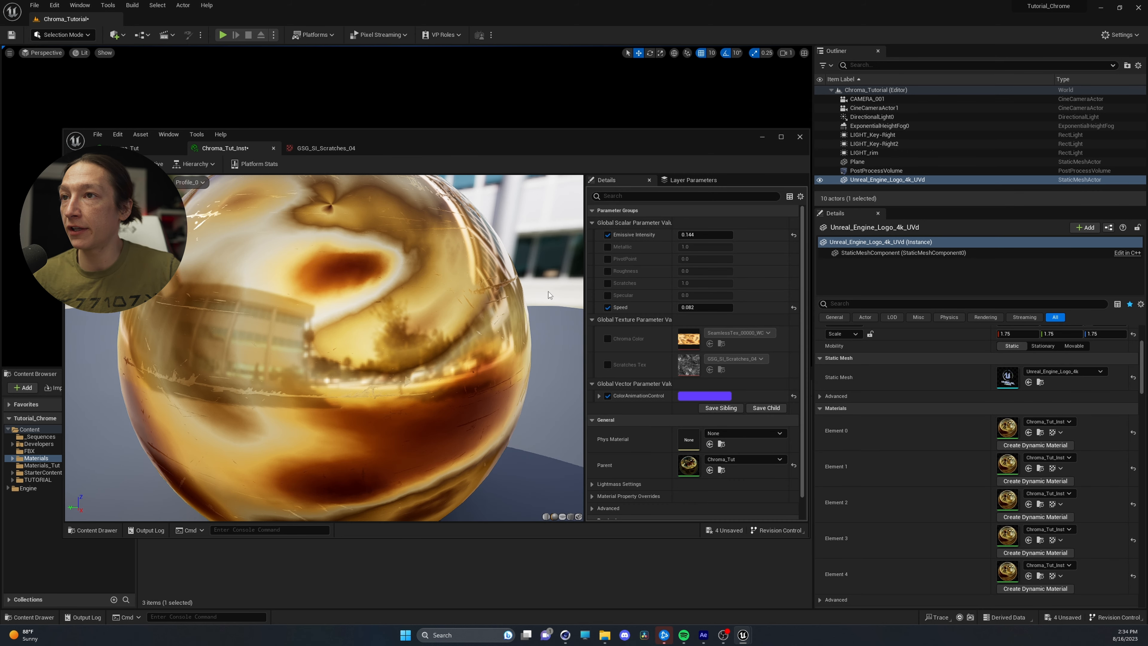
pyautogui.moveTo(467, 138); pyautogui.dragTo(399, 272)
pyautogui.moveTo(640, 368)
pyautogui.mouseDown()
pyautogui.moveTo(657, 368)
pyautogui.moveTo(628, 368)
pyautogui.moveTo(647, 369)
pyautogui.mouseUp()
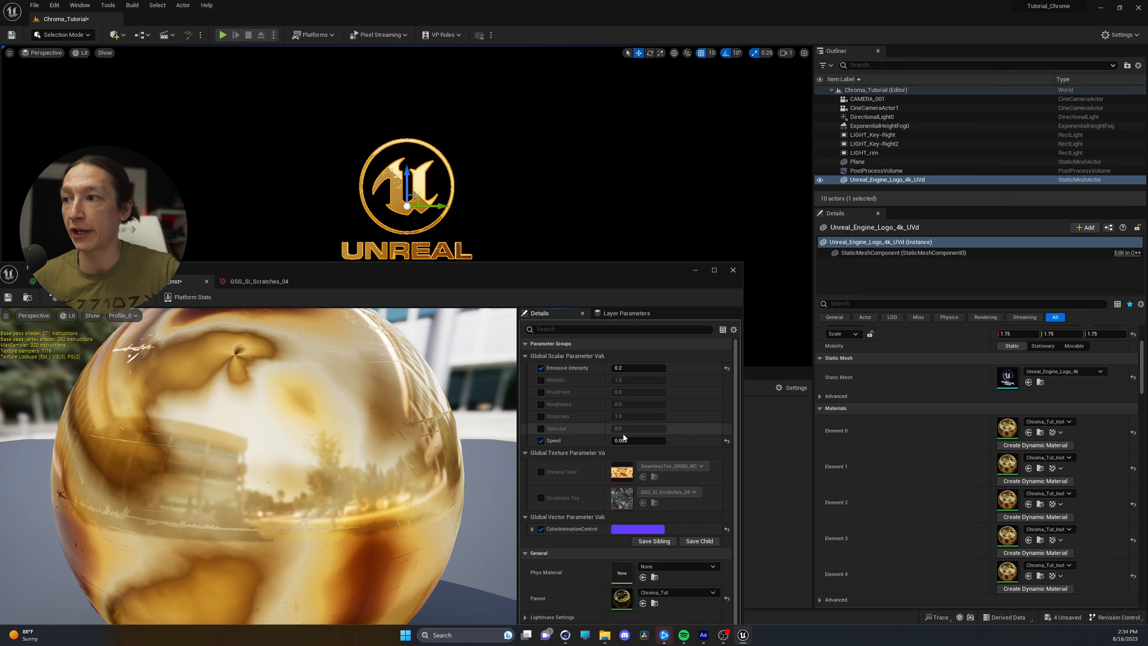
pyautogui.moveTo(625, 440); pyautogui.dragTo(629, 440)
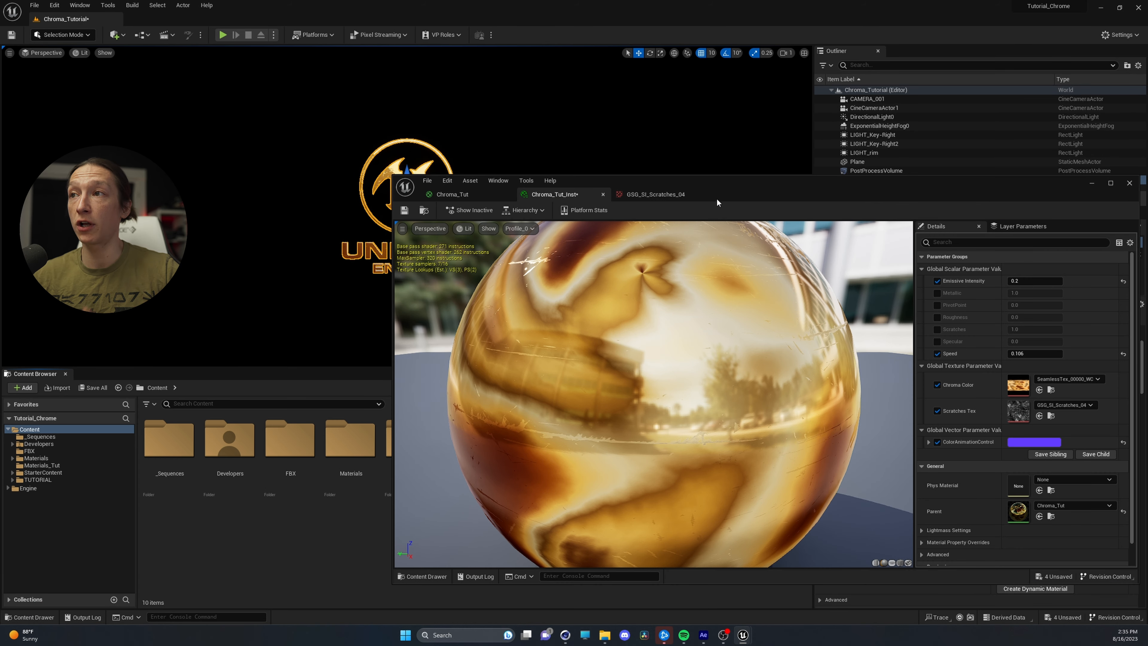
# Assign the SeamlessTex_00000 texture from the Materials_Tut folder to the instance's Chroma Color parameter
pyautogui.moveTo(717, 202); pyautogui.dragTo(844, 215)
pyautogui.doubleClick(411, 441)
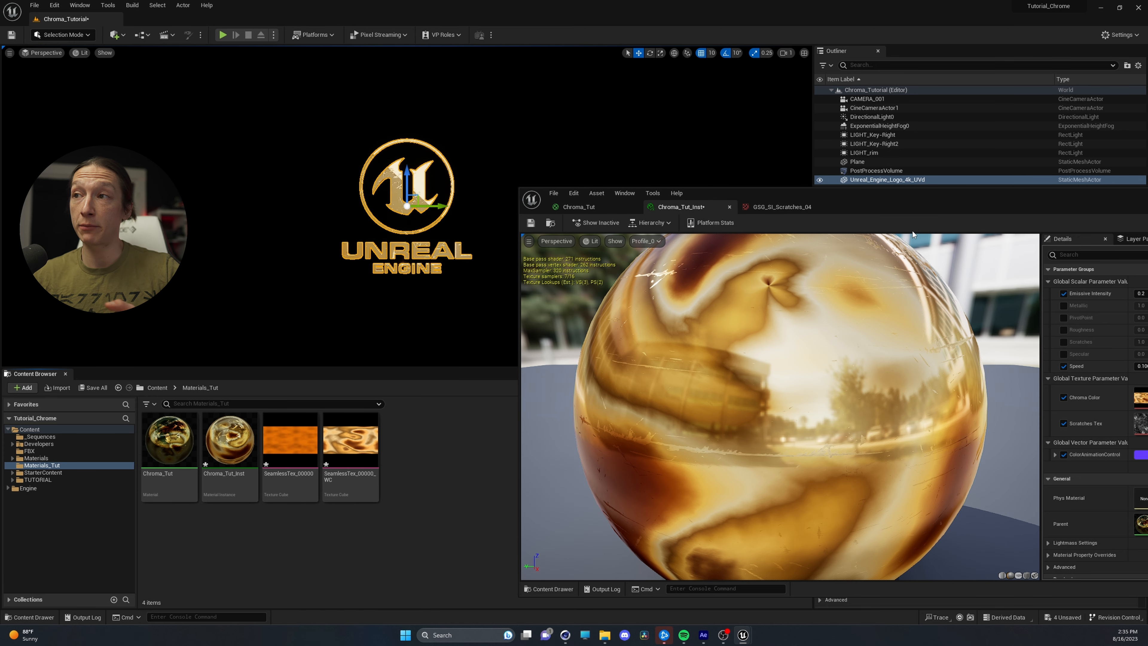
pyautogui.moveTo(912, 192); pyautogui.dragTo(759, 172)
pyautogui.moveTo(278, 443); pyautogui.dragTo(990, 375)
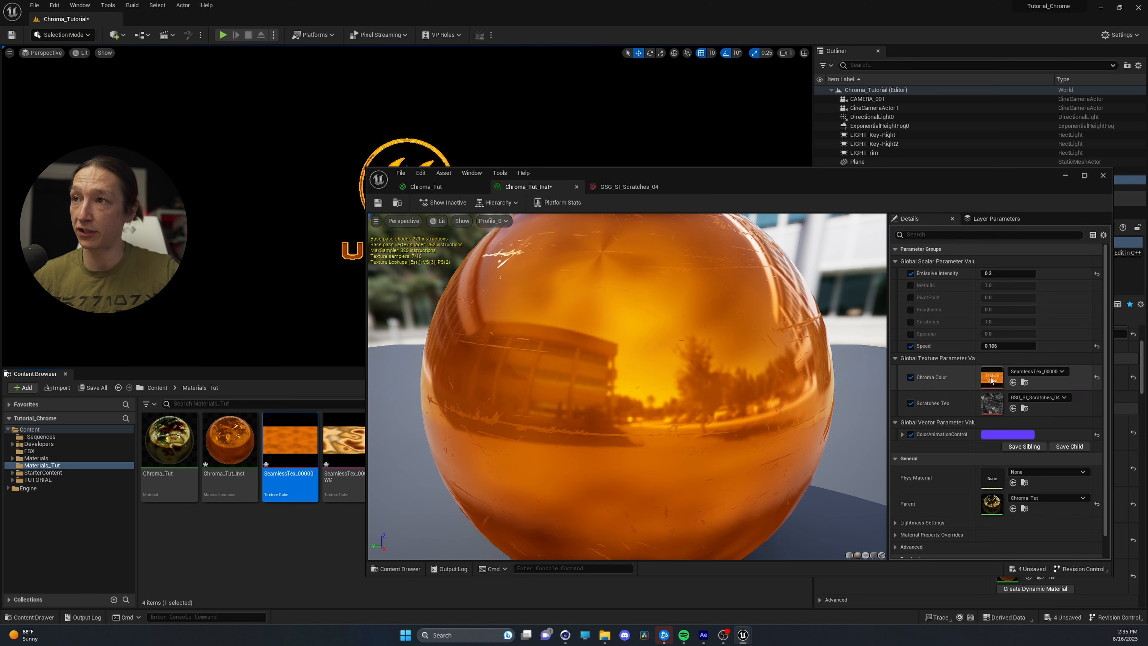
pyautogui.moveTo(686, 184); pyautogui.dragTo(631, 193)
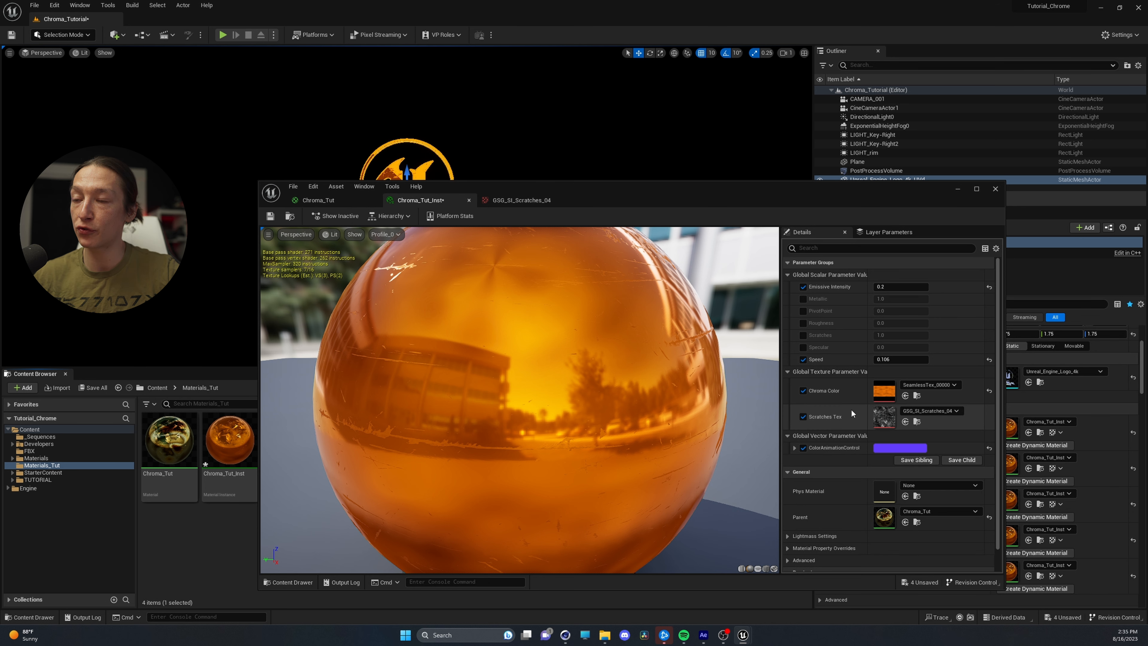
# Assign the GSG_SI_Scratches_27 texture from the Materials folder to the Scratches Tex parameter and uncover the logo in the level
pyautogui.click(156, 388)
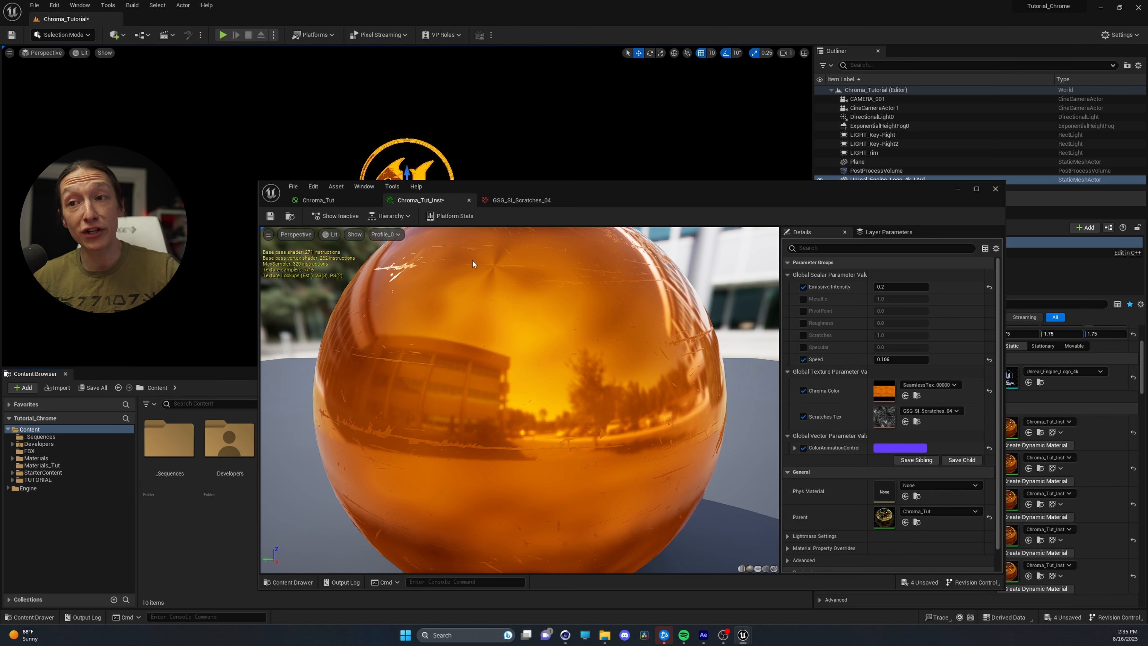
pyautogui.moveTo(561, 196); pyautogui.dragTo(596, 162)
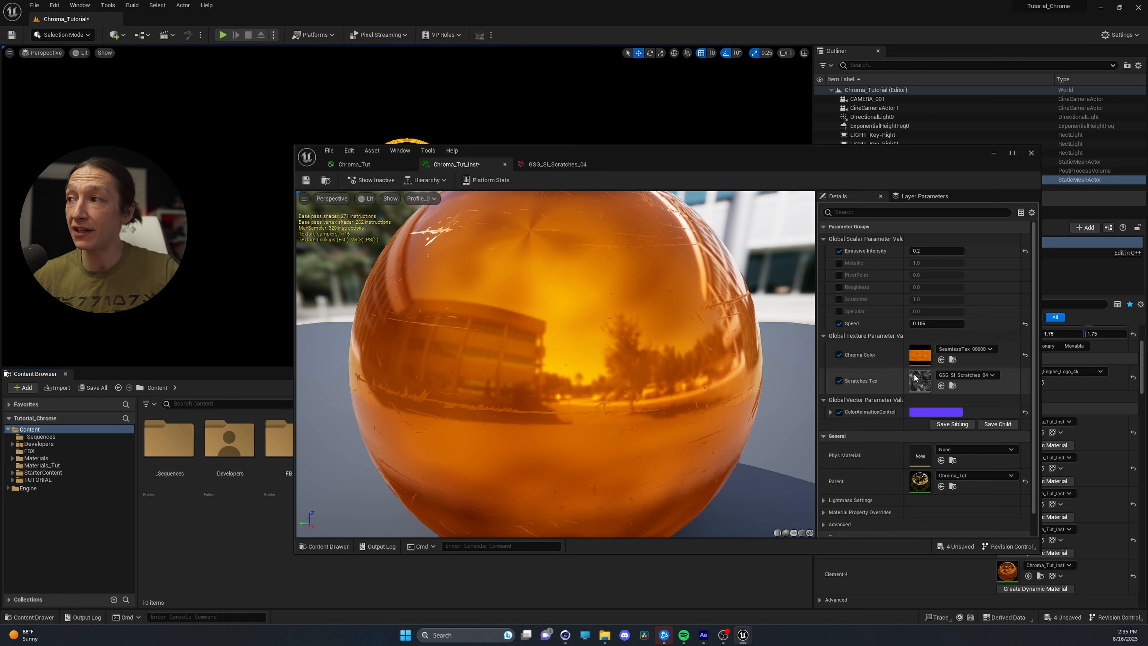
pyautogui.moveTo(675, 156); pyautogui.dragTo(833, 170)
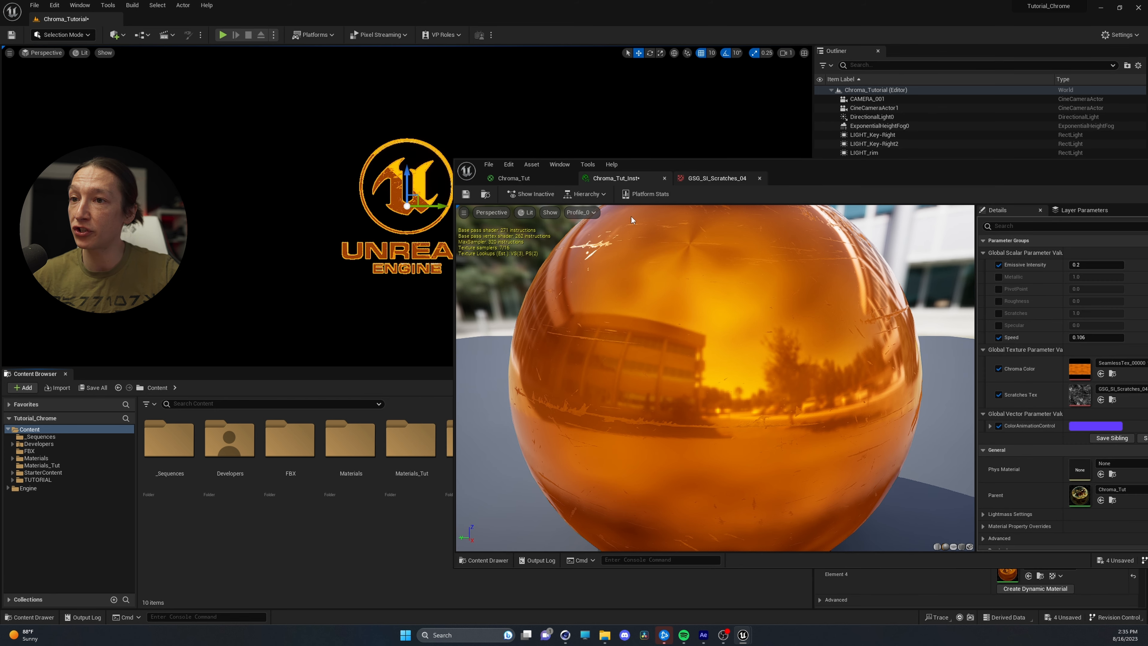
pyautogui.doubleClick(351, 438)
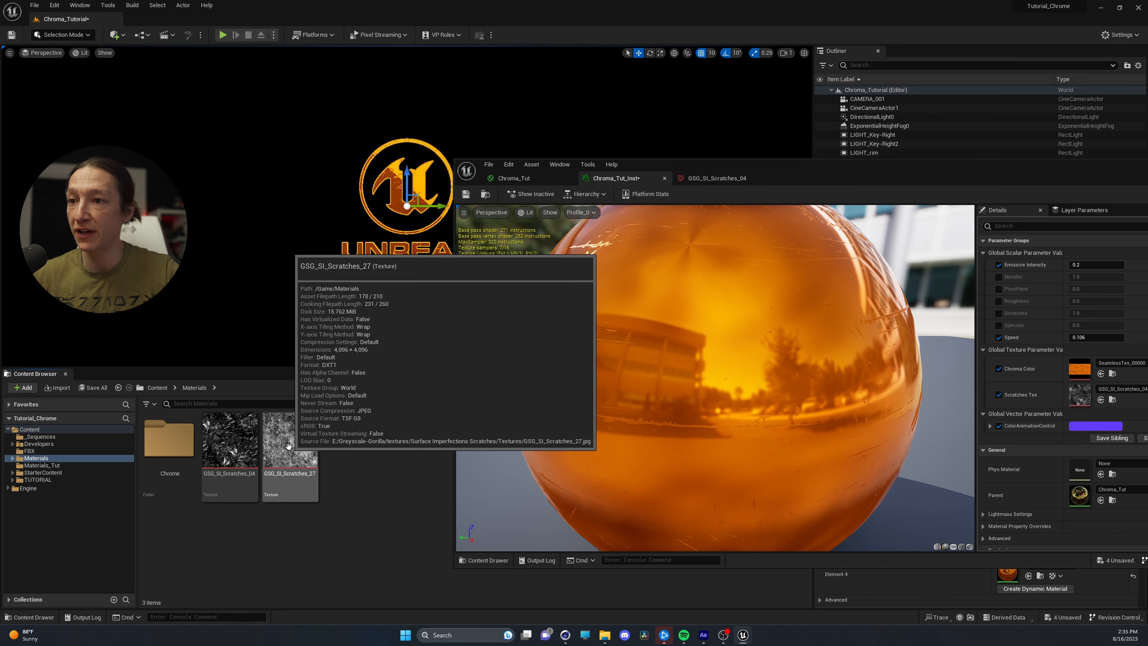
pyautogui.moveTo(789, 176); pyautogui.dragTo(702, 209)
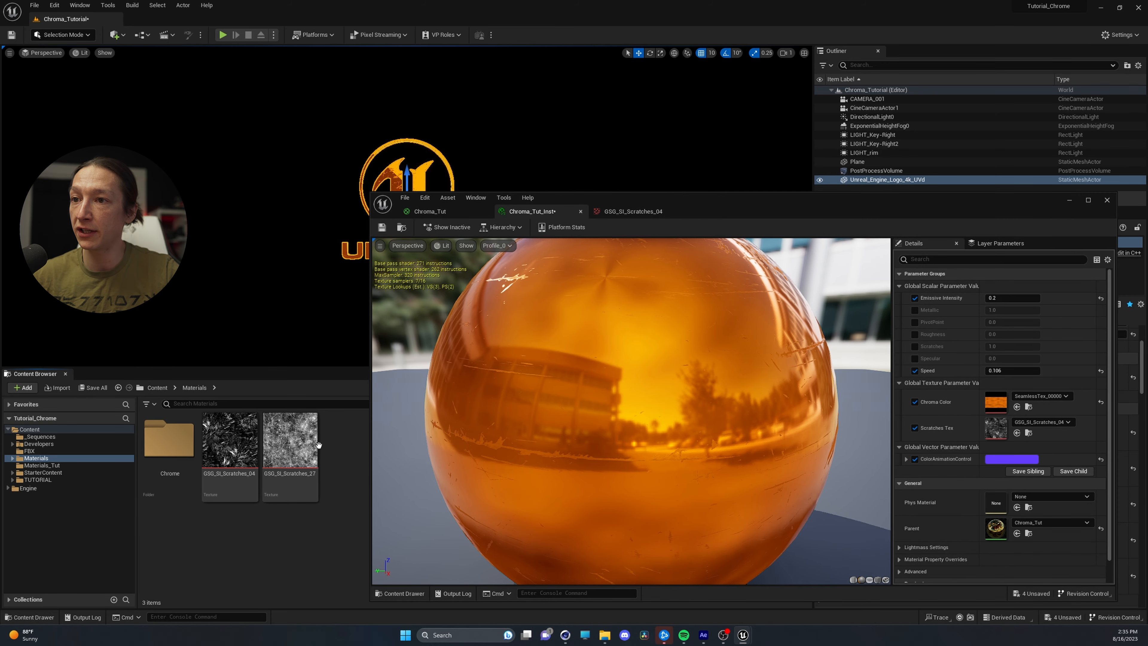
pyautogui.moveTo(290, 446); pyautogui.dragTo(990, 431)
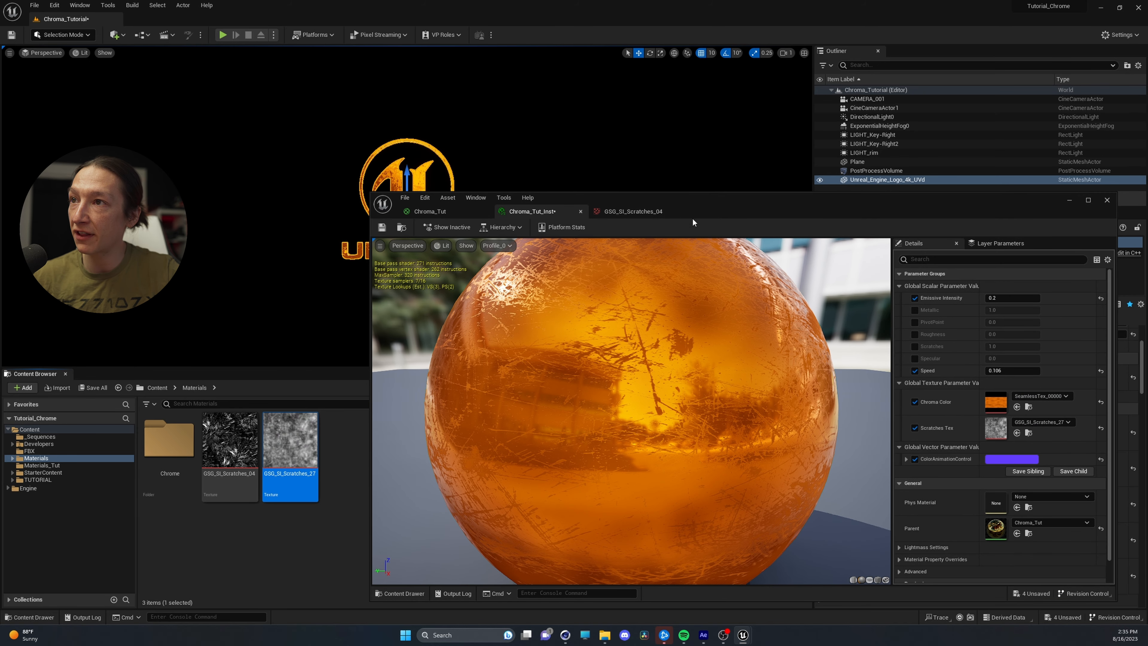
pyautogui.moveTo(687, 207); pyautogui.dragTo(474, 299)
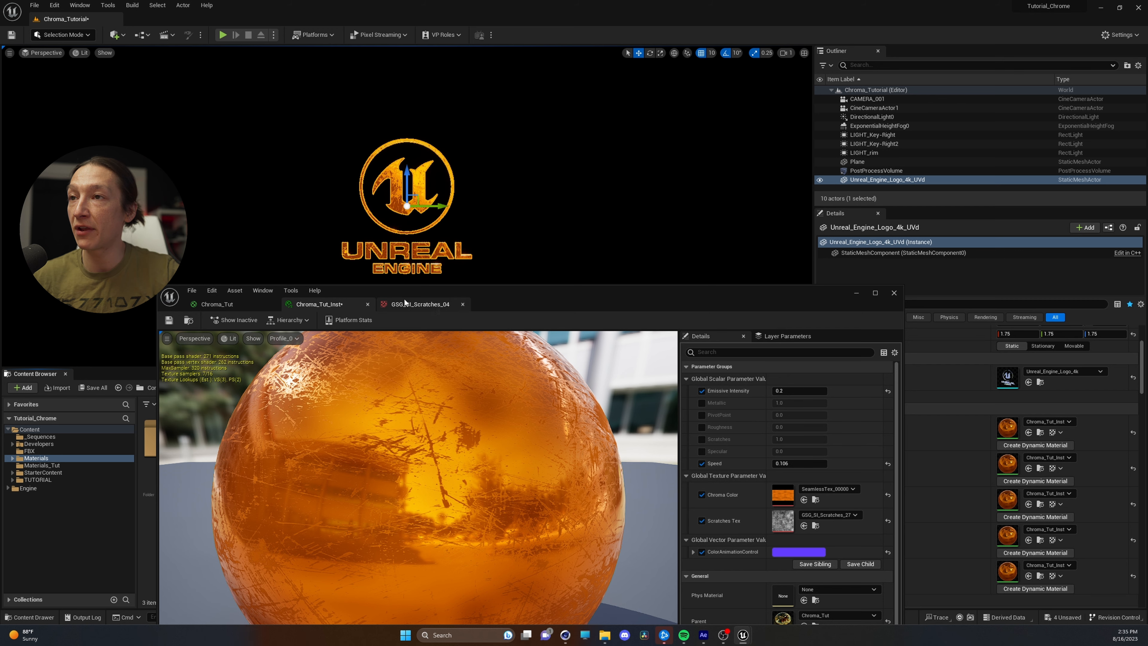
# Set the material instance's Speed to 0.17 and its Emissive Intensity to 0.016
pyautogui.moveTo(552, 299); pyautogui.dragTo(830, 239)
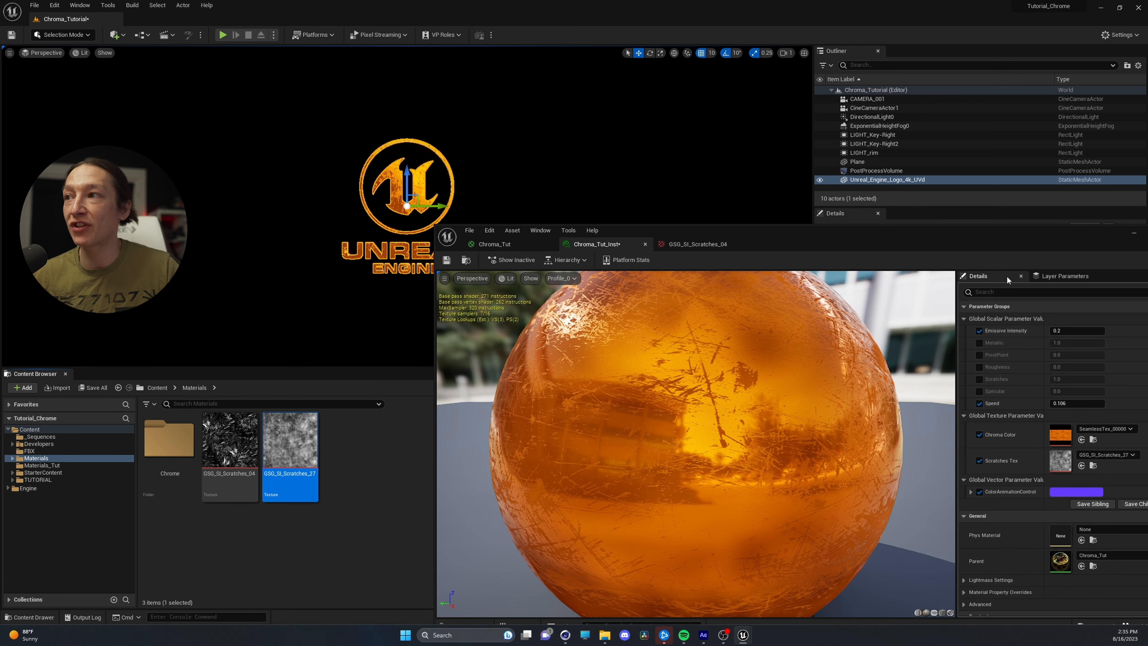
pyautogui.moveTo(1076, 403); pyautogui.dragTo(1092, 403)
pyautogui.moveTo(1070, 331)
pyautogui.mouseDown()
pyautogui.moveTo(1085, 331)
pyautogui.moveTo(1069, 330)
pyautogui.mouseUp()
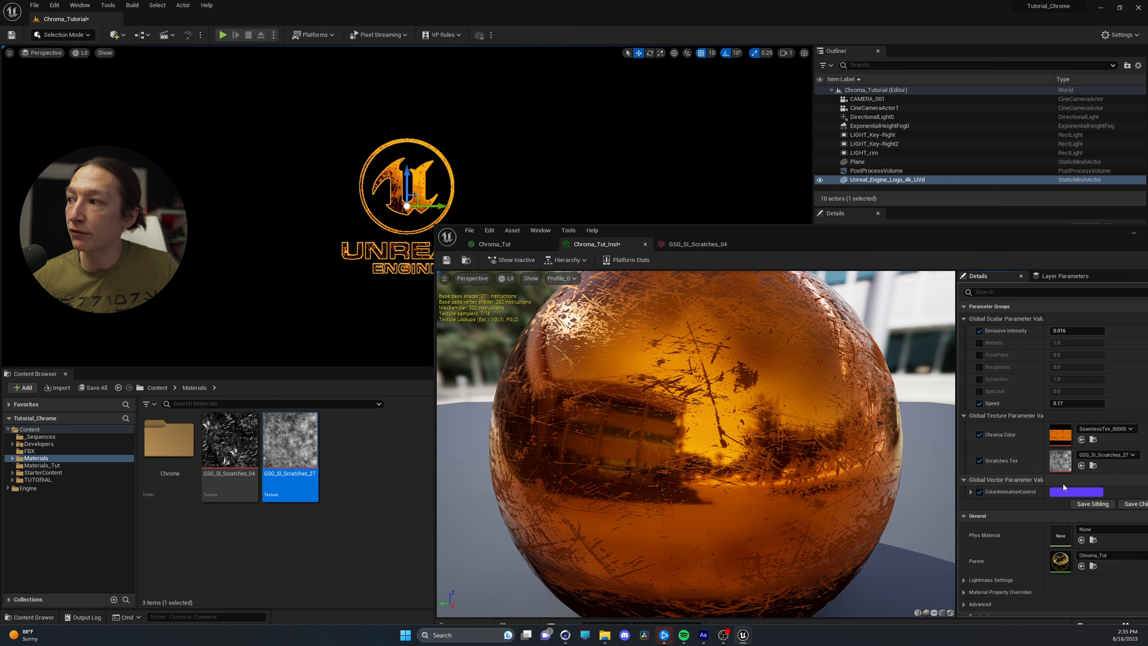
# Change the ColorAnimationControl color to a bright green, hex sRGB 7BFF66FF
pyautogui.click(1076, 491)
pyautogui.click(945, 441)
pyautogui.moveTo(946, 441); pyautogui.dragTo(903, 496)
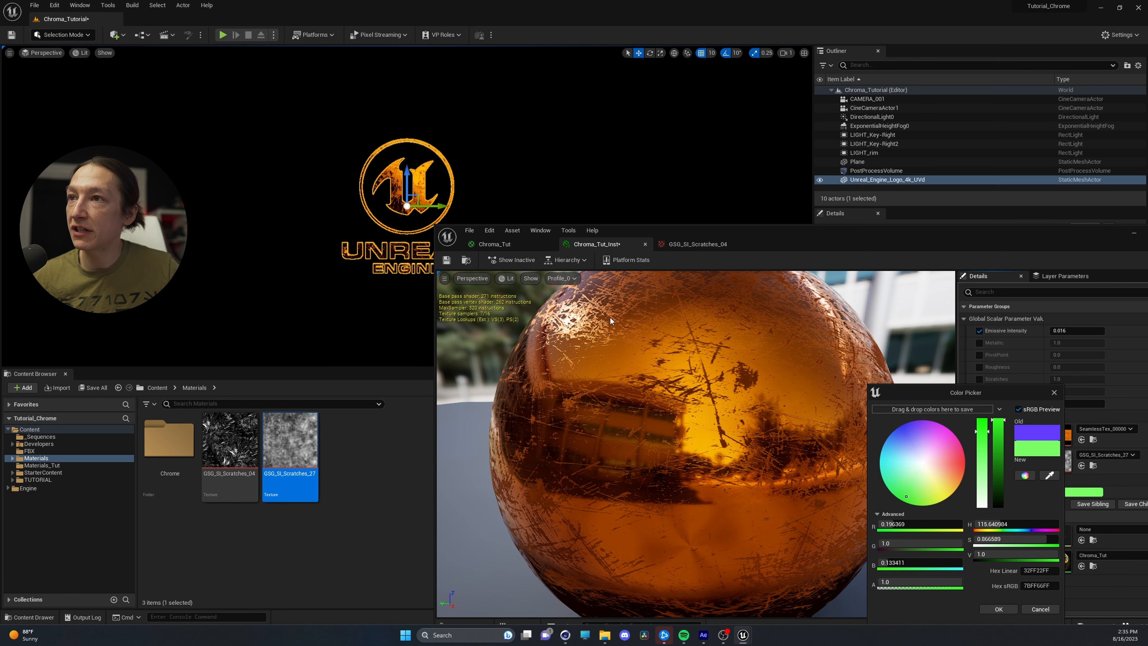